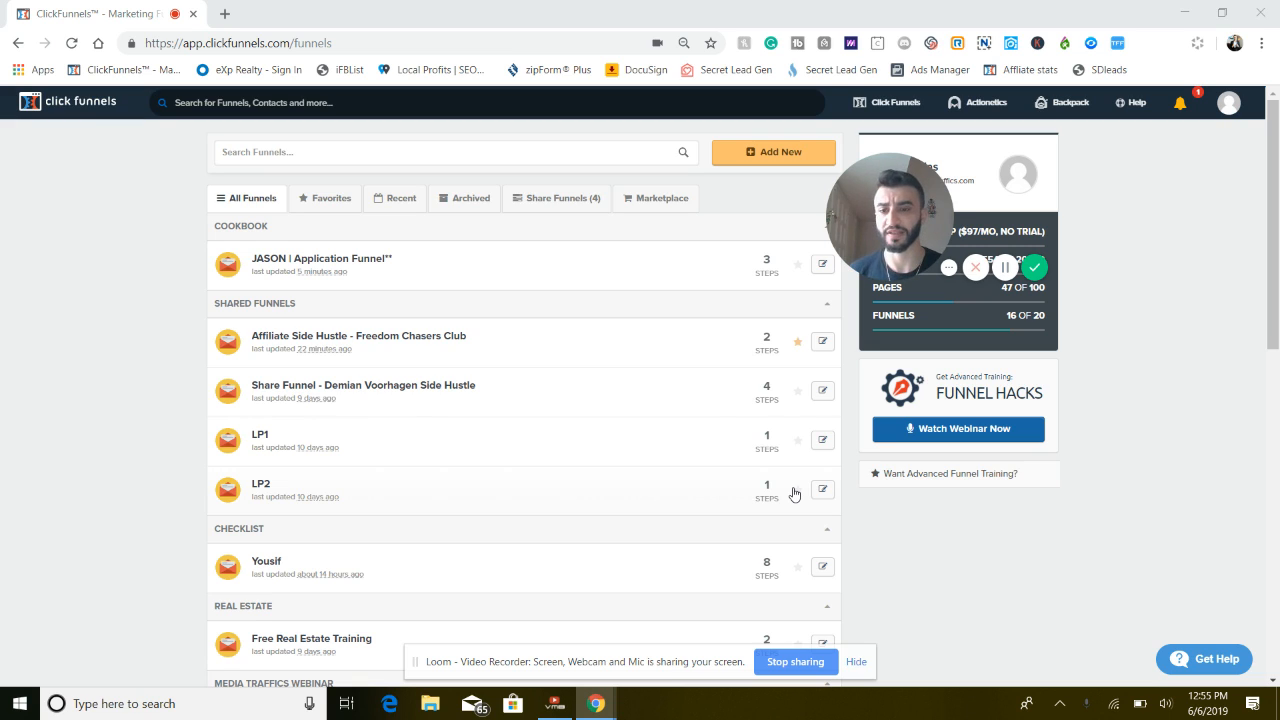
Look through the Cookbook funnel types for a new funnel, filtering them by the Professional Services industry
{"action": "left_click", "coordinate": [348, 262]}
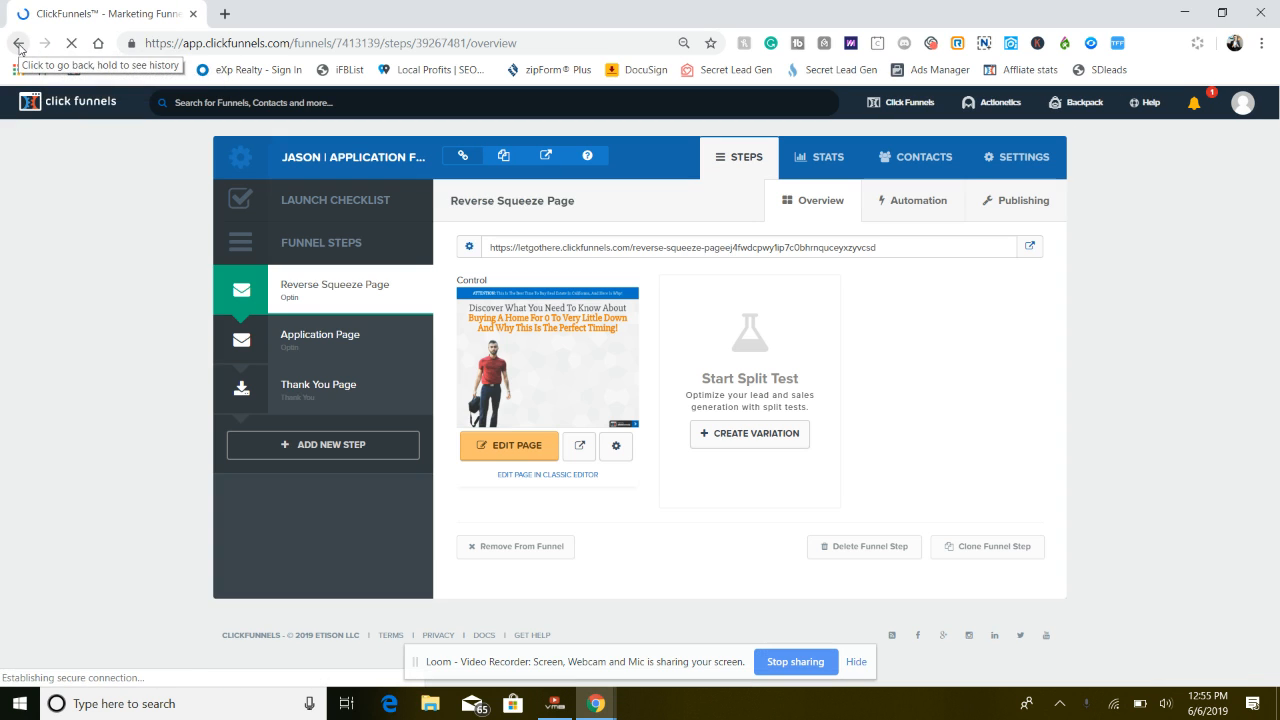
{"action": "left_click", "coordinate": [18, 44]}
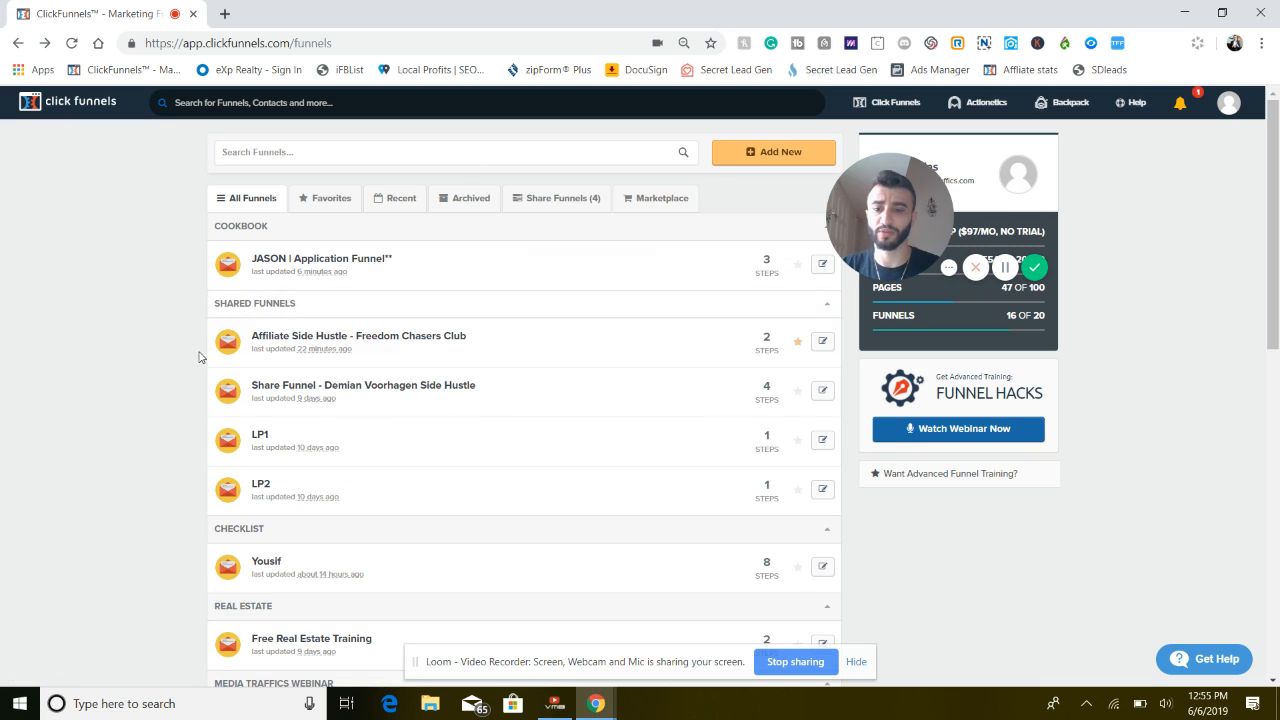
{"action": "left_click", "coordinate": [763, 156]}
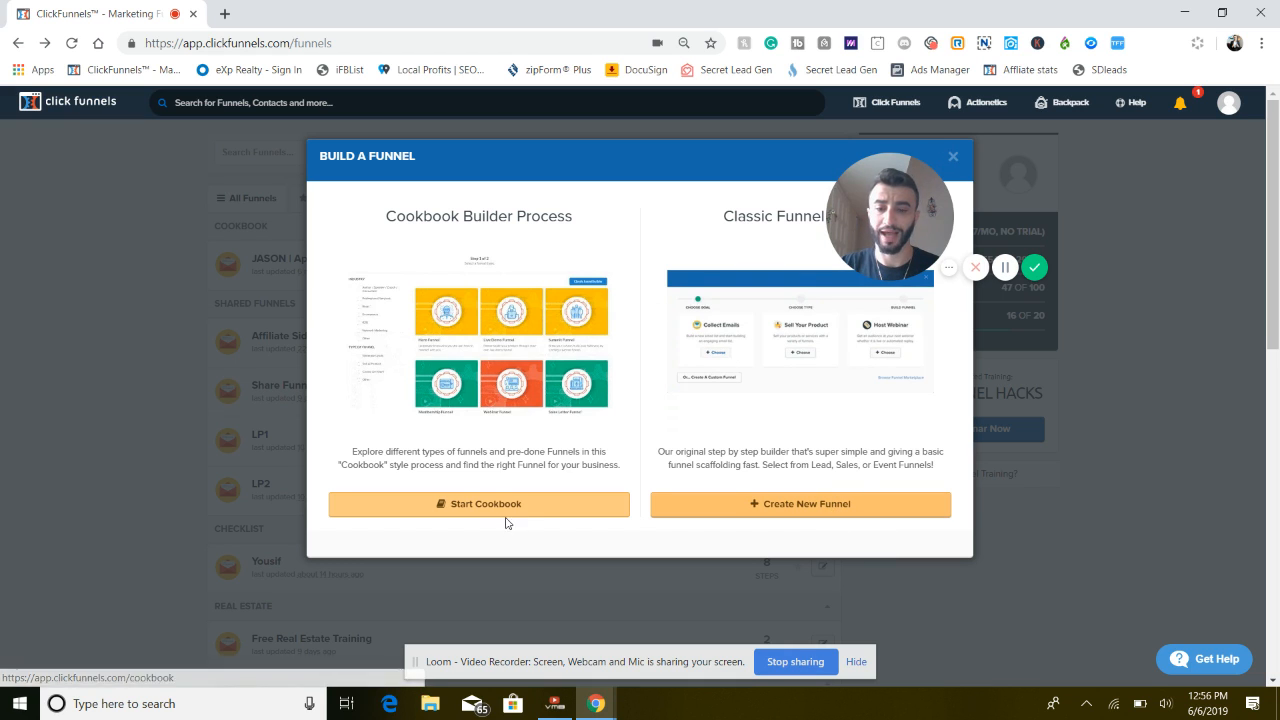
{"action": "left_click", "coordinate": [463, 505]}
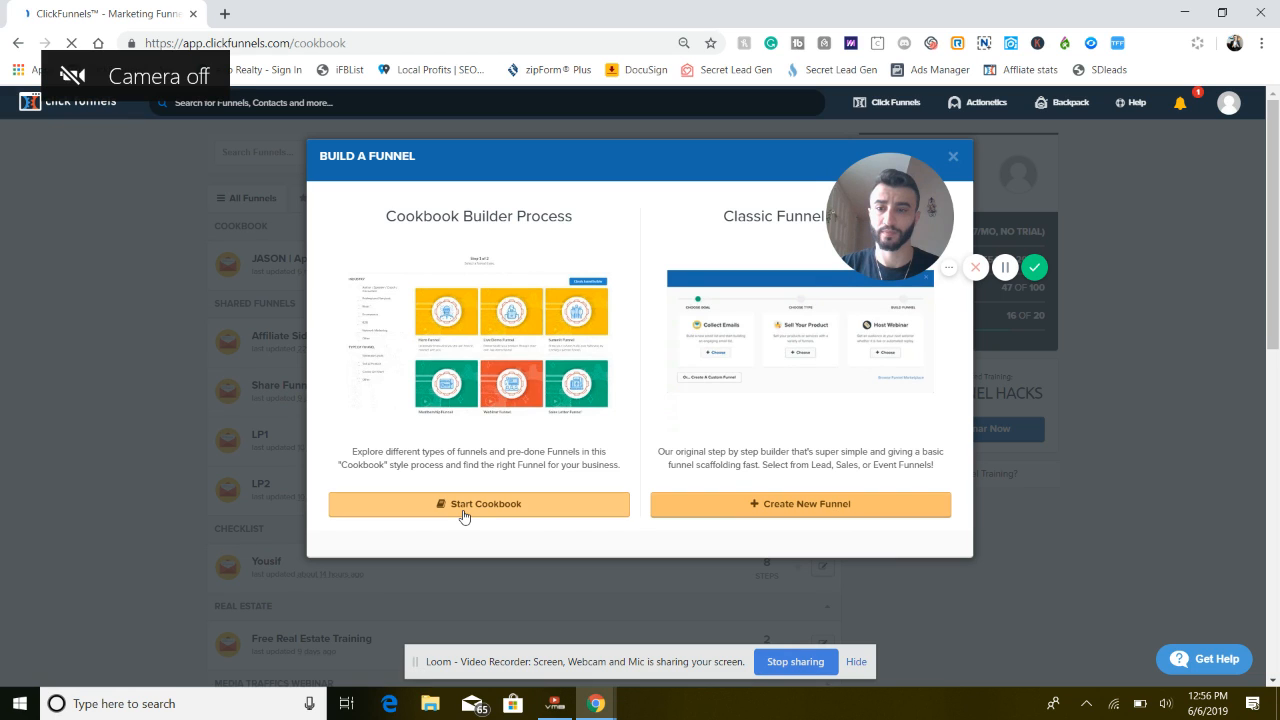
{"action": "scroll", "coordinate": [617, 496], "scroll_direction": "down", "scroll_amount": 2}
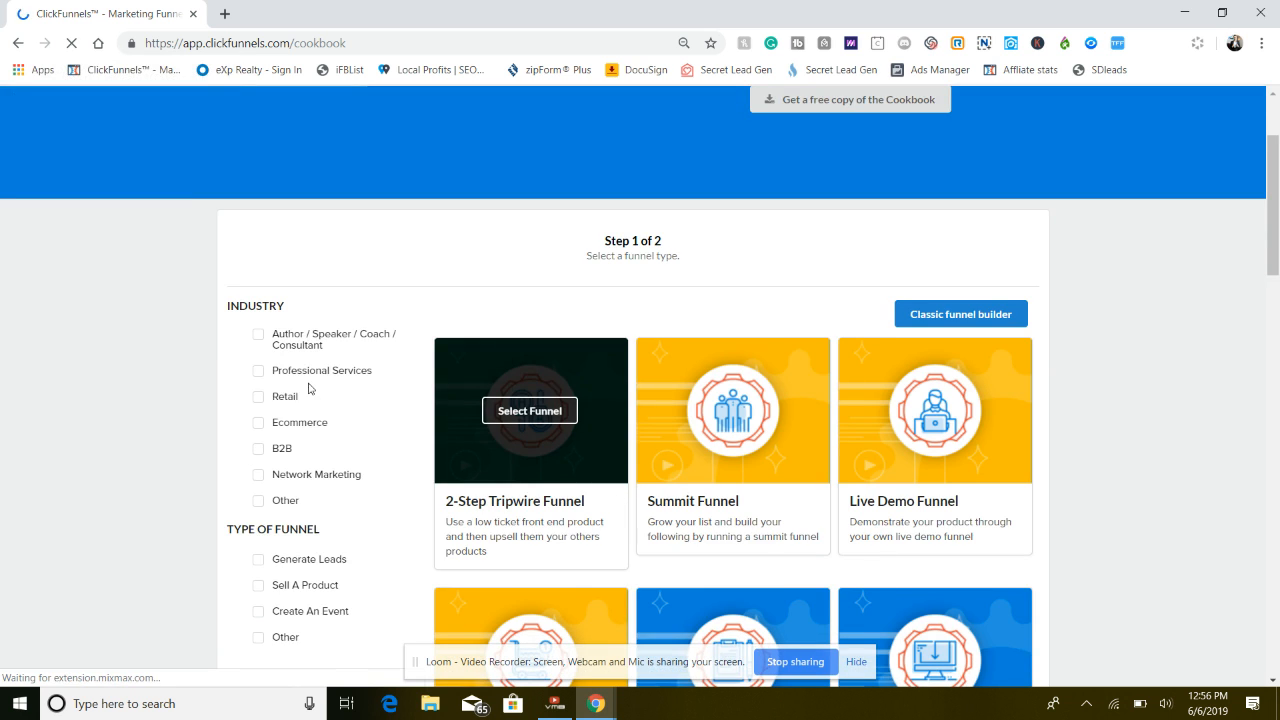
{"action": "left_click", "coordinate": [259, 372]}
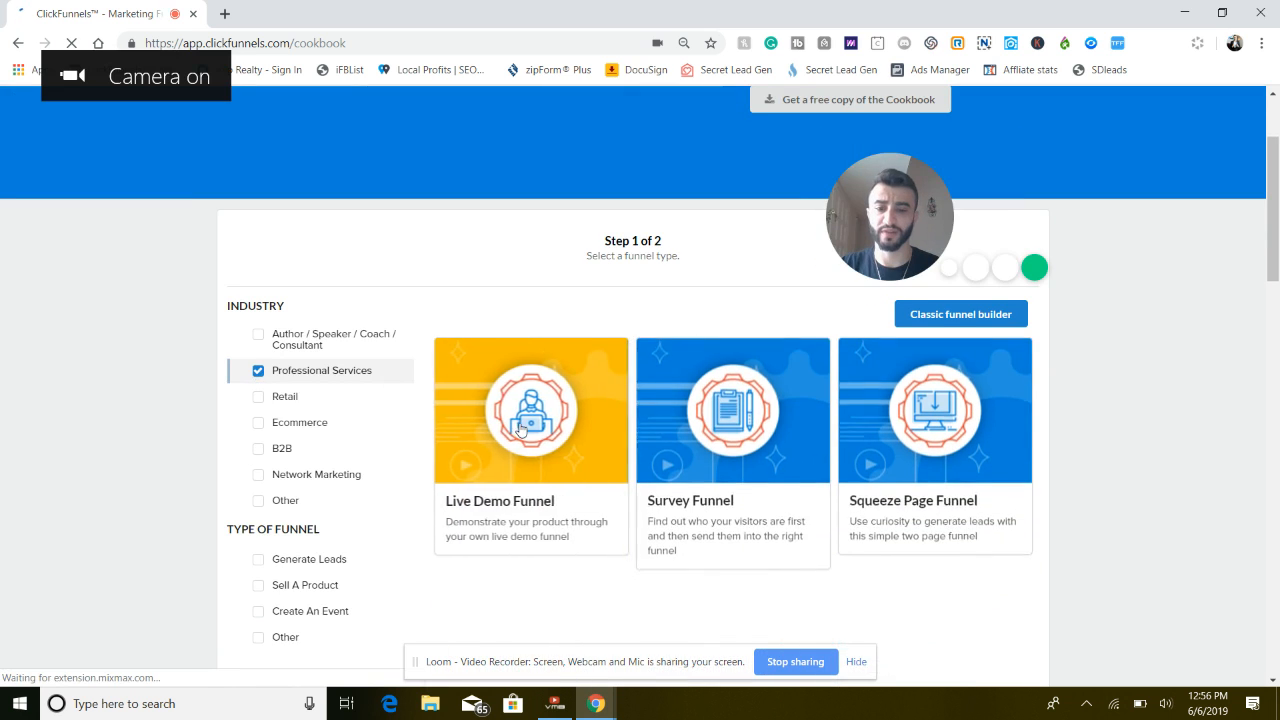
{"action": "scroll", "coordinate": [604, 465], "scroll_direction": "down", "scroll_amount": 3}
{"action": "scroll", "coordinate": [677, 517], "scroll_direction": "down", "scroll_amount": 5}
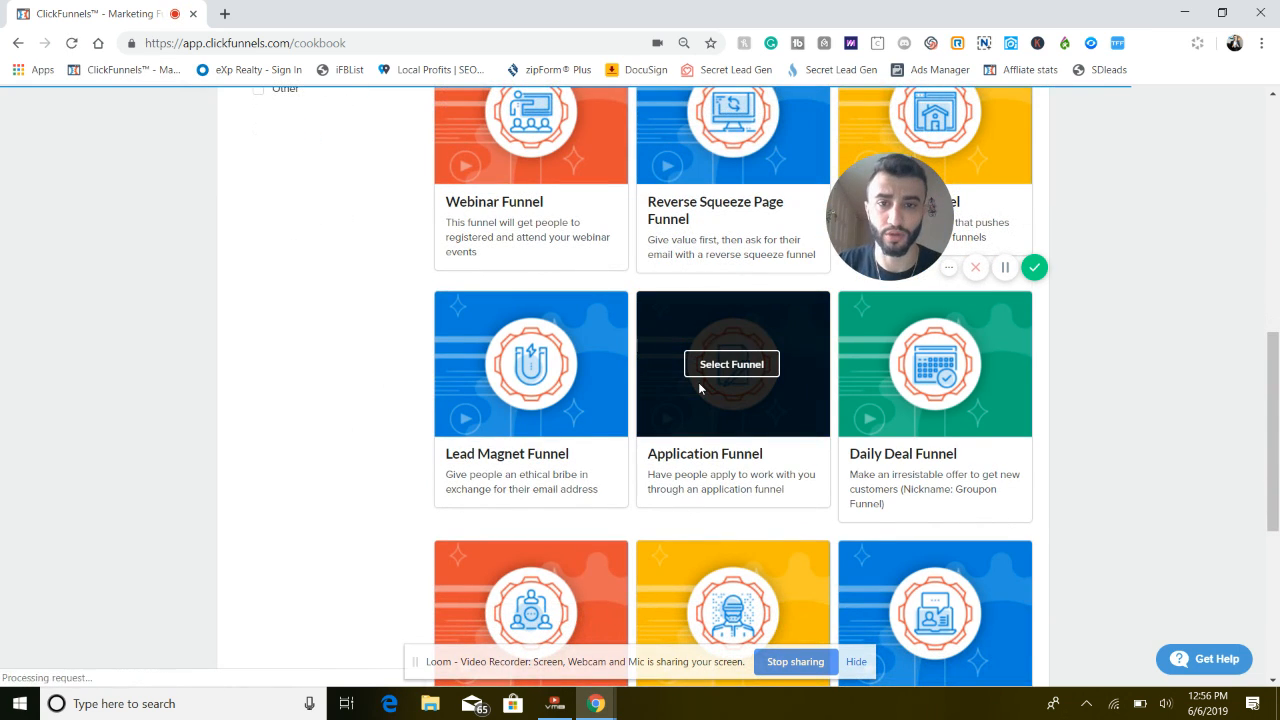
{"action": "left_click", "coordinate": [16, 44]}
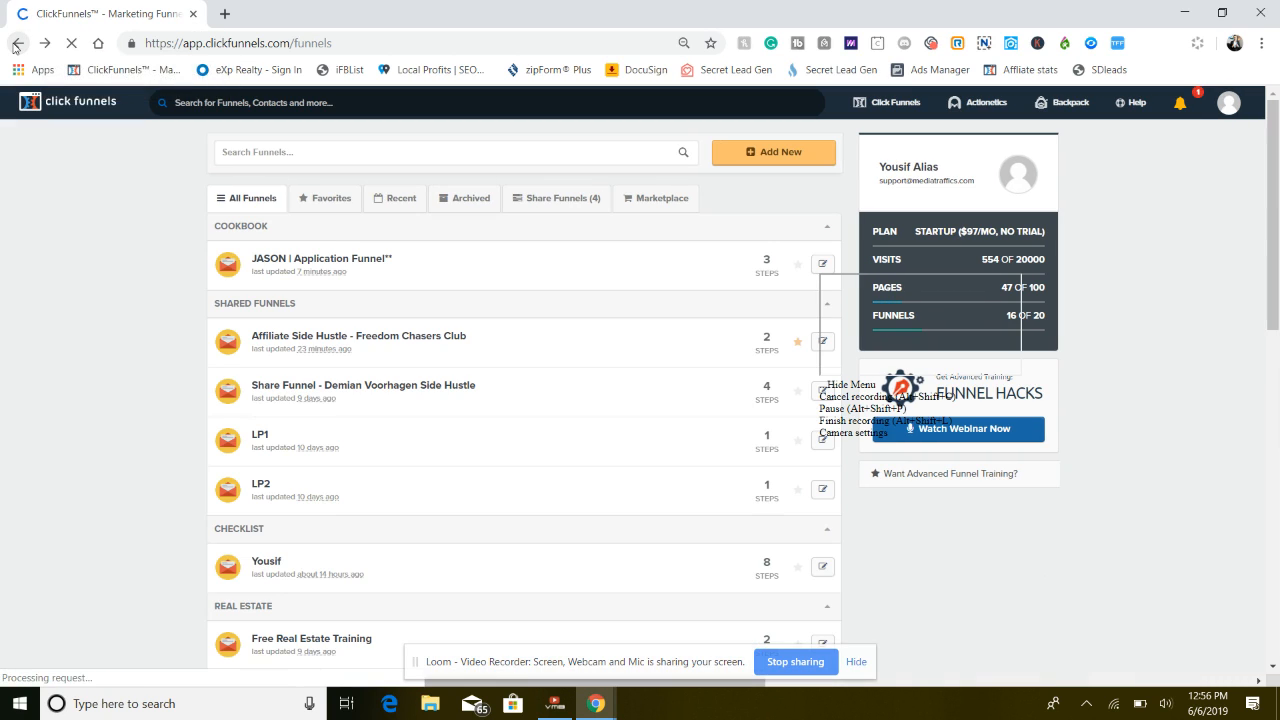
Open the JASON application funnel, view its Application and Thank You steps, and open the Reverse Squeeze Page for editing
{"action": "left_click", "coordinate": [347, 260]}
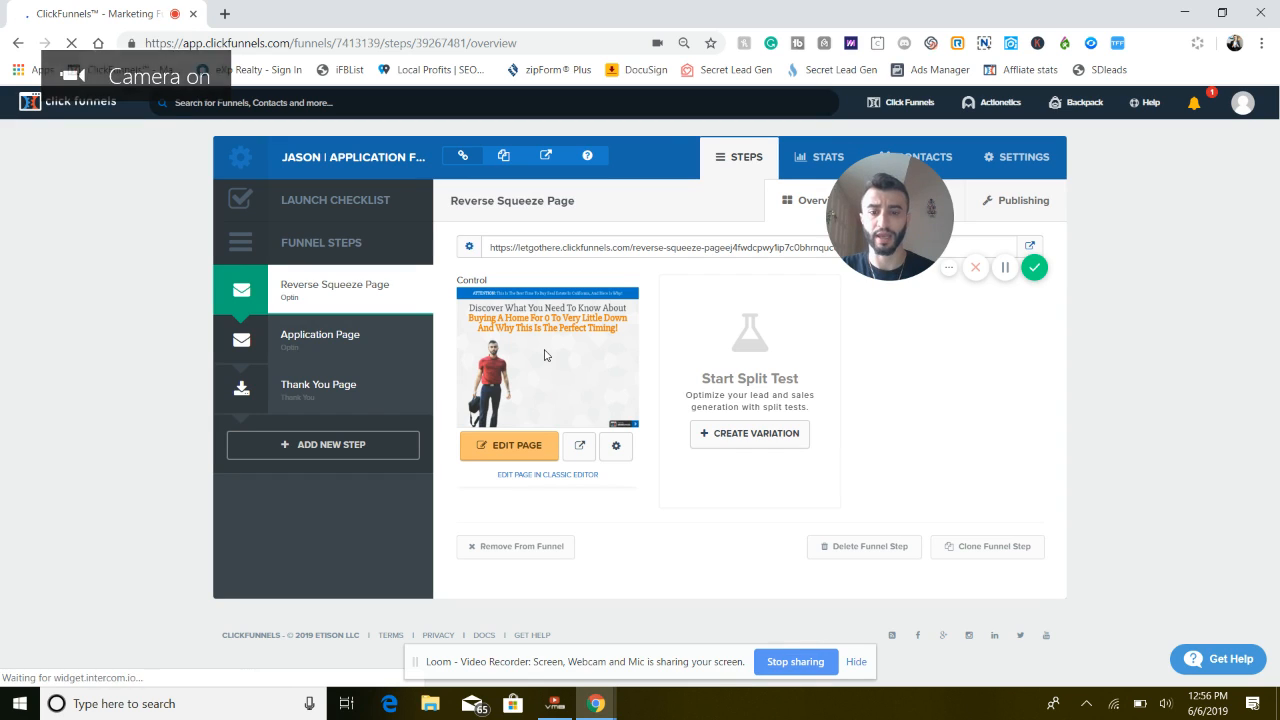
{"action": "left_click", "coordinate": [337, 350]}
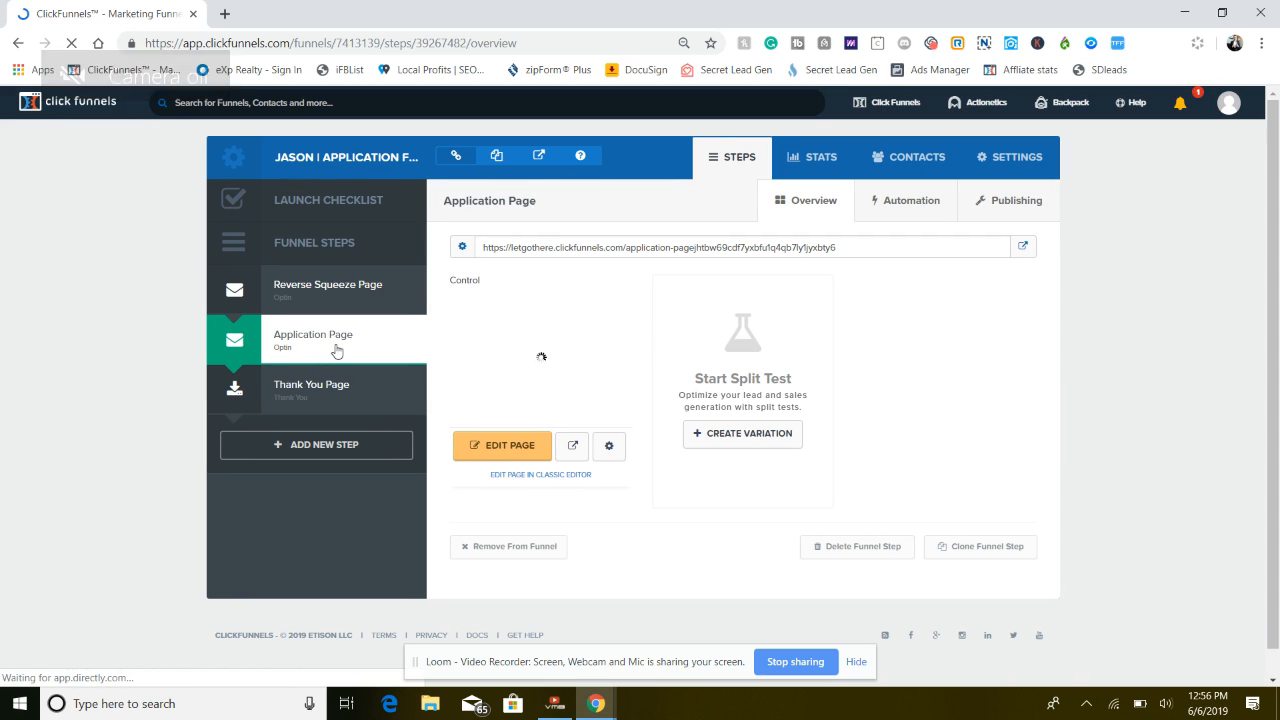
{"action": "left_click", "coordinate": [318, 398]}
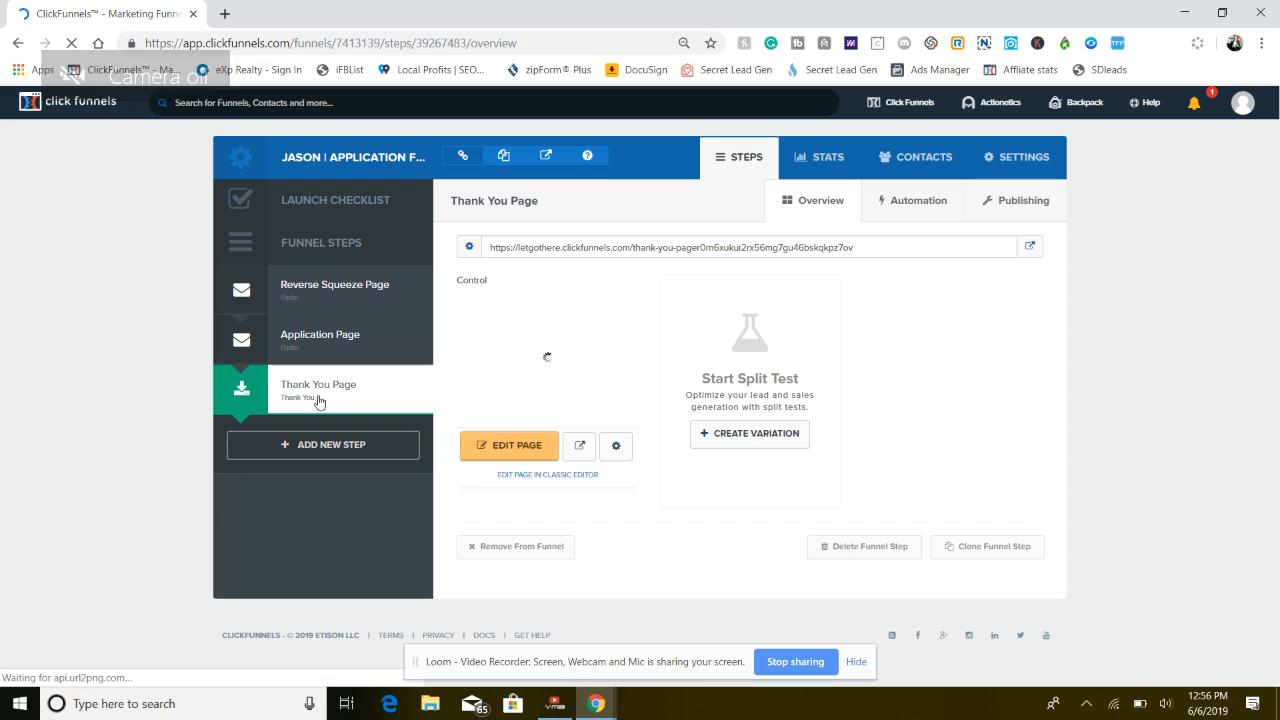
{"action": "left_click", "coordinate": [346, 287]}
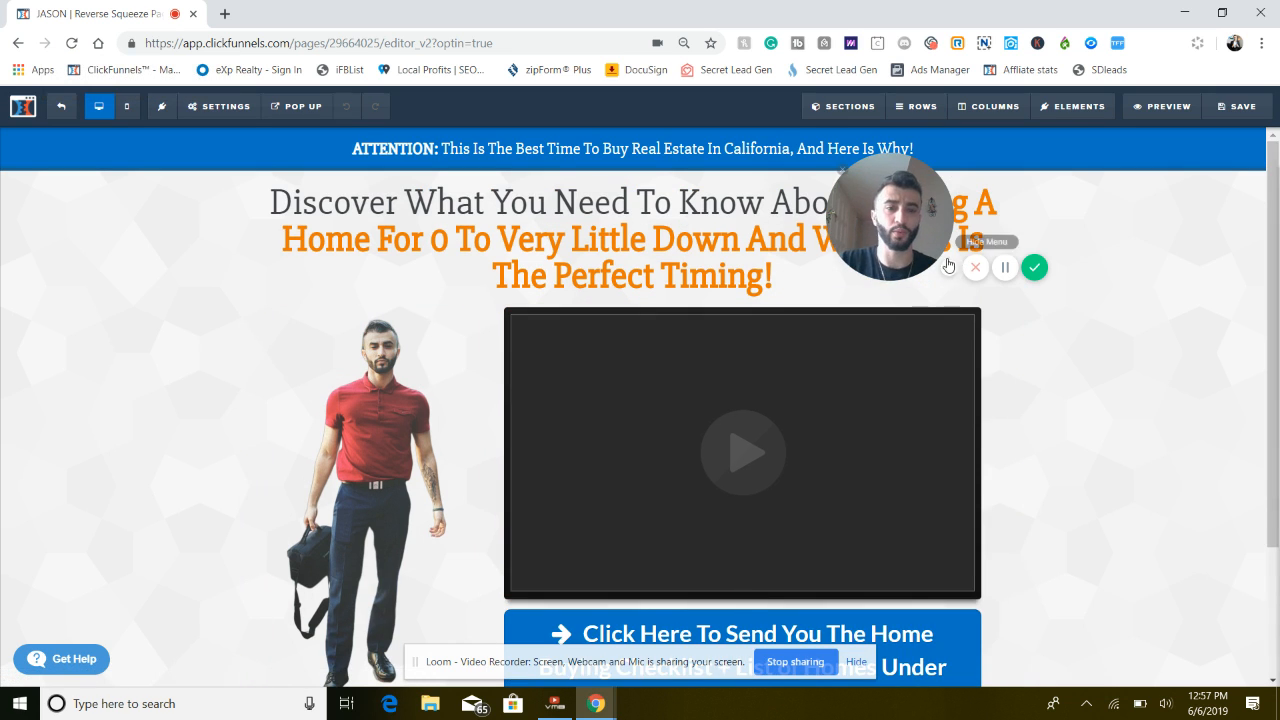
Show the Reverse Squeeze Page's opt-in pop-up in the editor
{"action": "mouse_move", "coordinate": [871, 186]}
{"action": "left_click_drag", "start_coordinate": [871, 186], "coordinate": [1100, 160]}
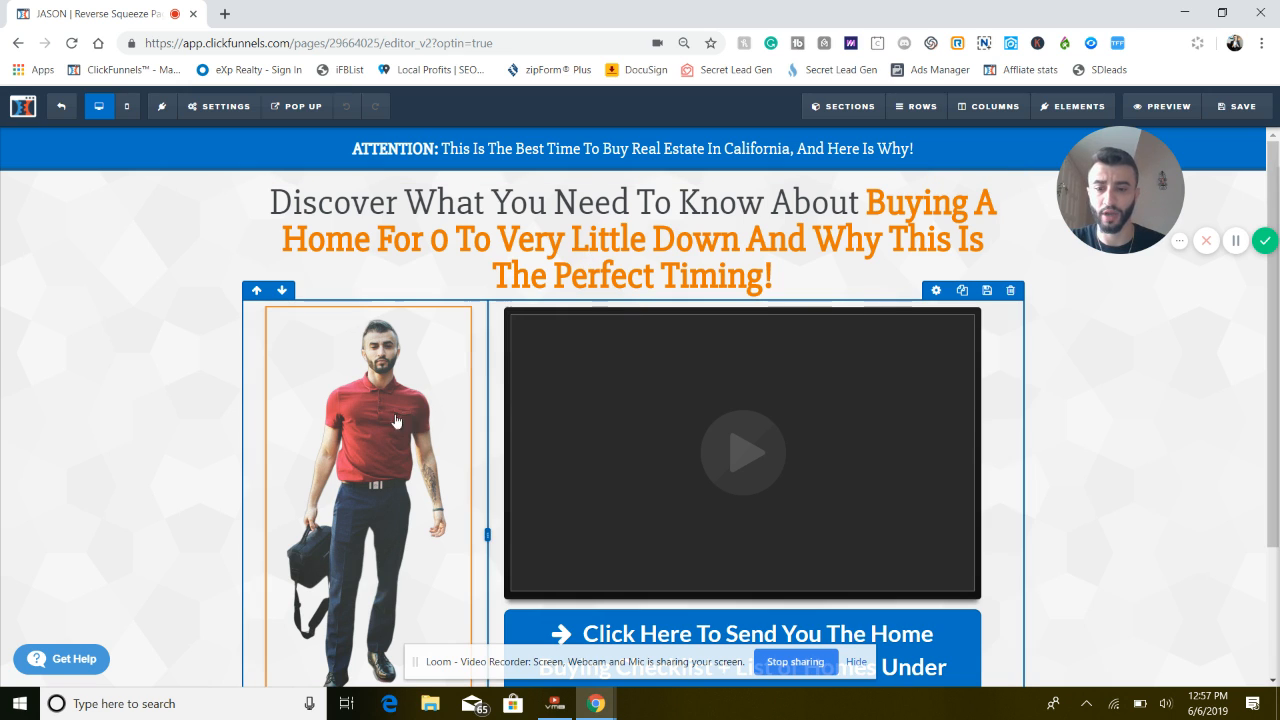
{"action": "scroll", "coordinate": [368, 422], "scroll_direction": "down", "scroll_amount": 2}
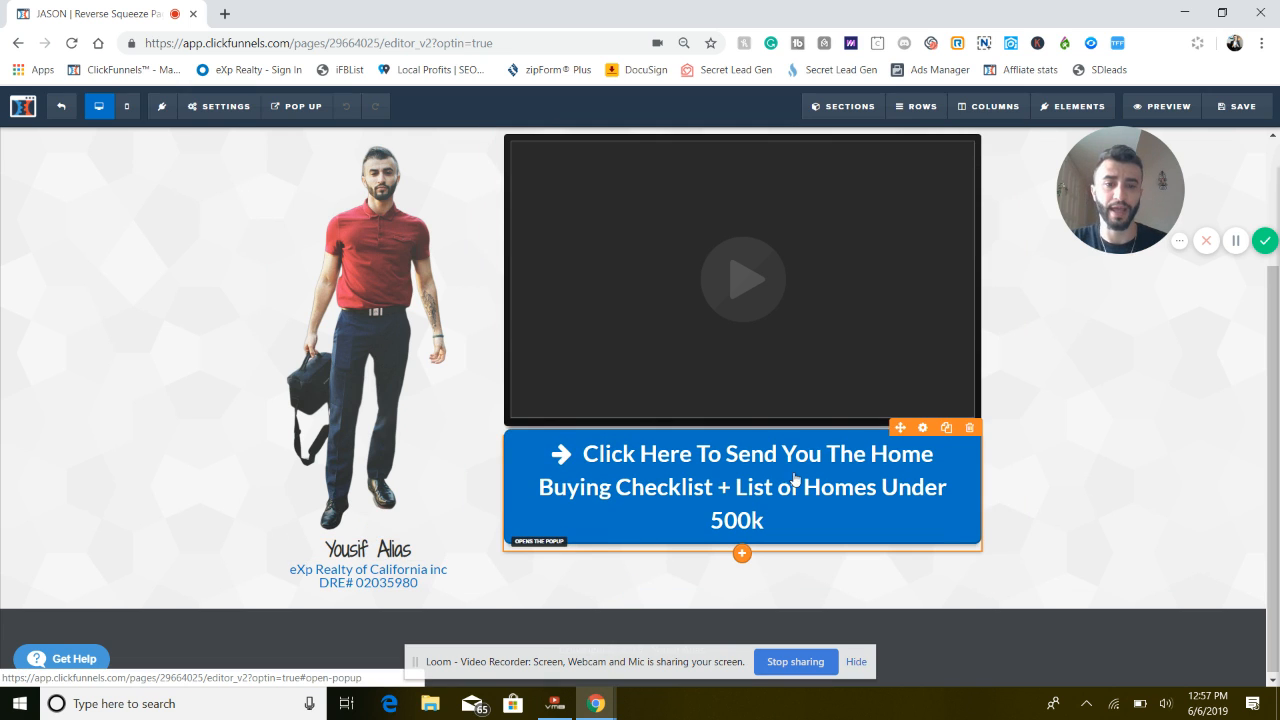
{"action": "scroll", "coordinate": [857, 450], "scroll_direction": "up", "scroll_amount": 1}
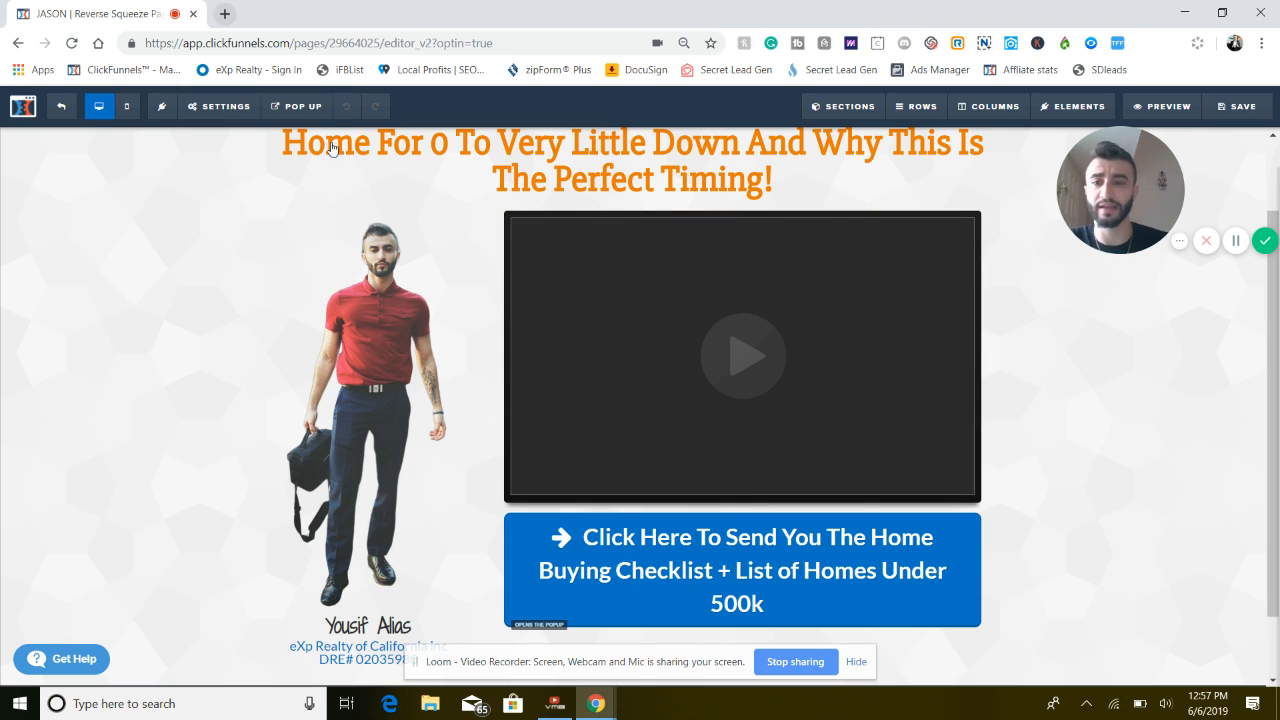
{"action": "left_click", "coordinate": [298, 106]}
{"action": "left_click", "coordinate": [326, 137]}
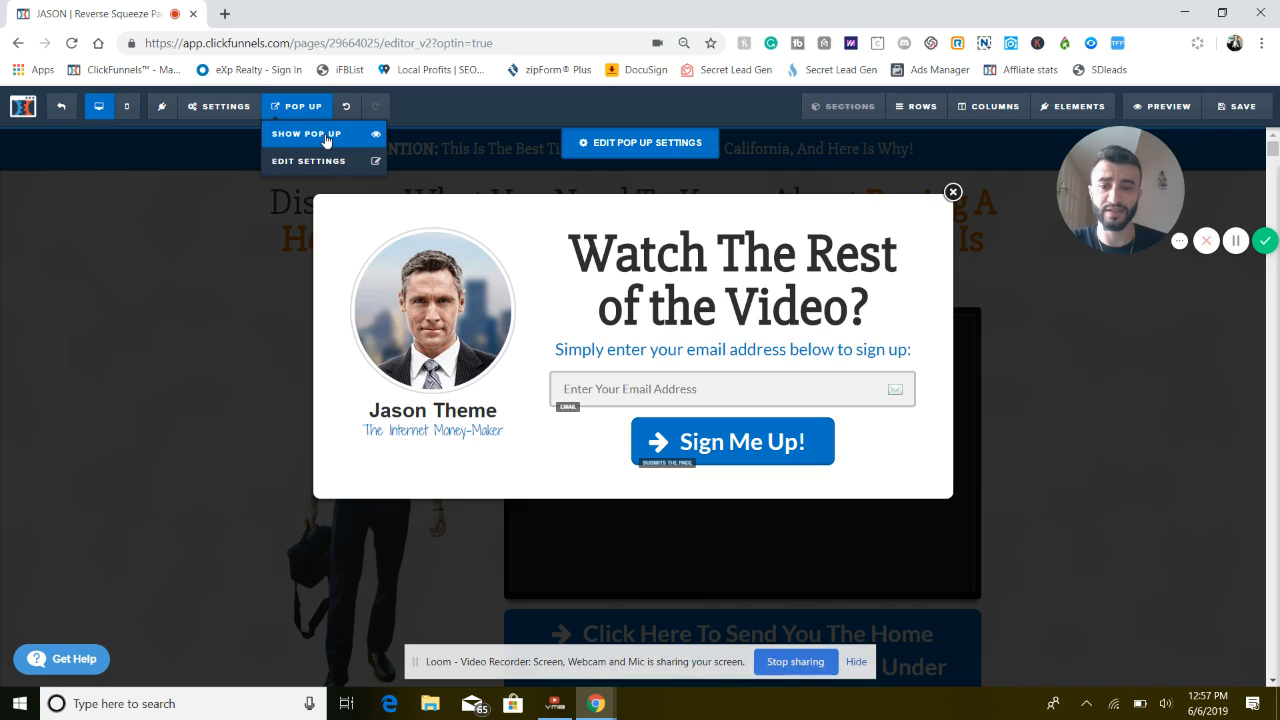
Replace the pop-up's portrait image with the full-body red-shirt photo from the image library
{"action": "left_click", "coordinate": [437, 331]}
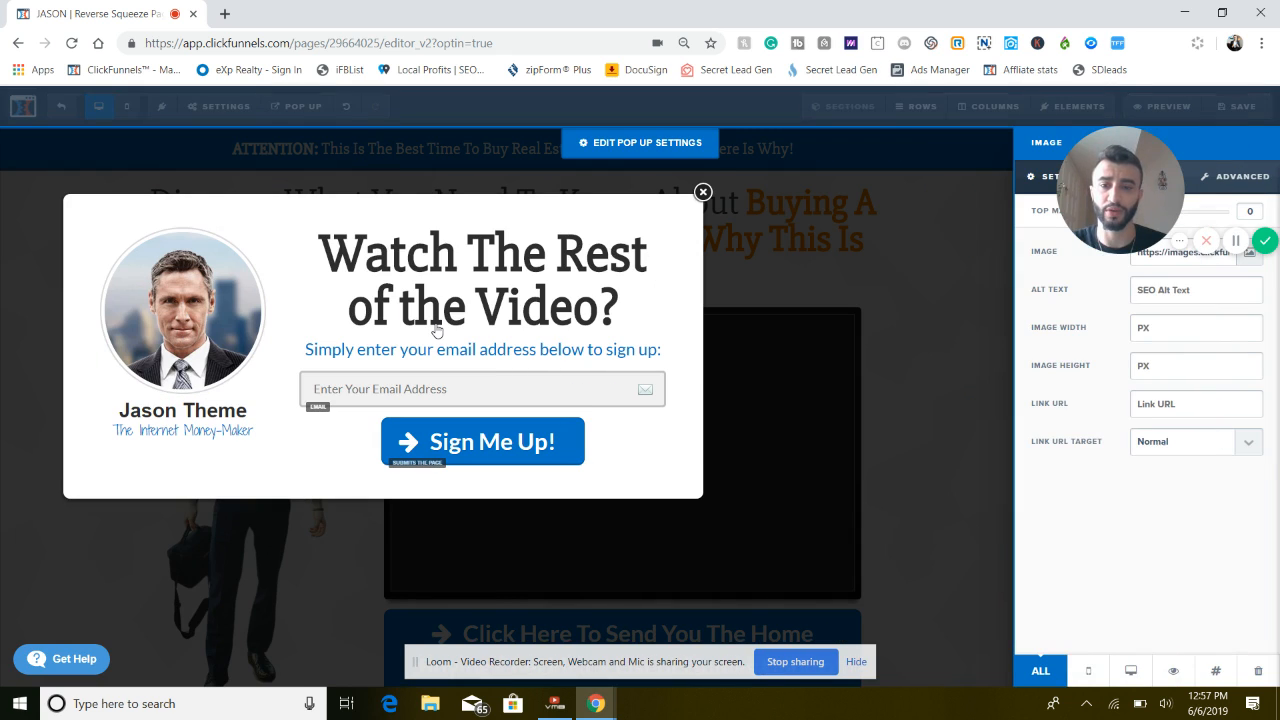
{"action": "left_click_drag", "start_coordinate": [1092, 201], "coordinate": [848, 216]}
{"action": "left_click", "coordinate": [1248, 253]}
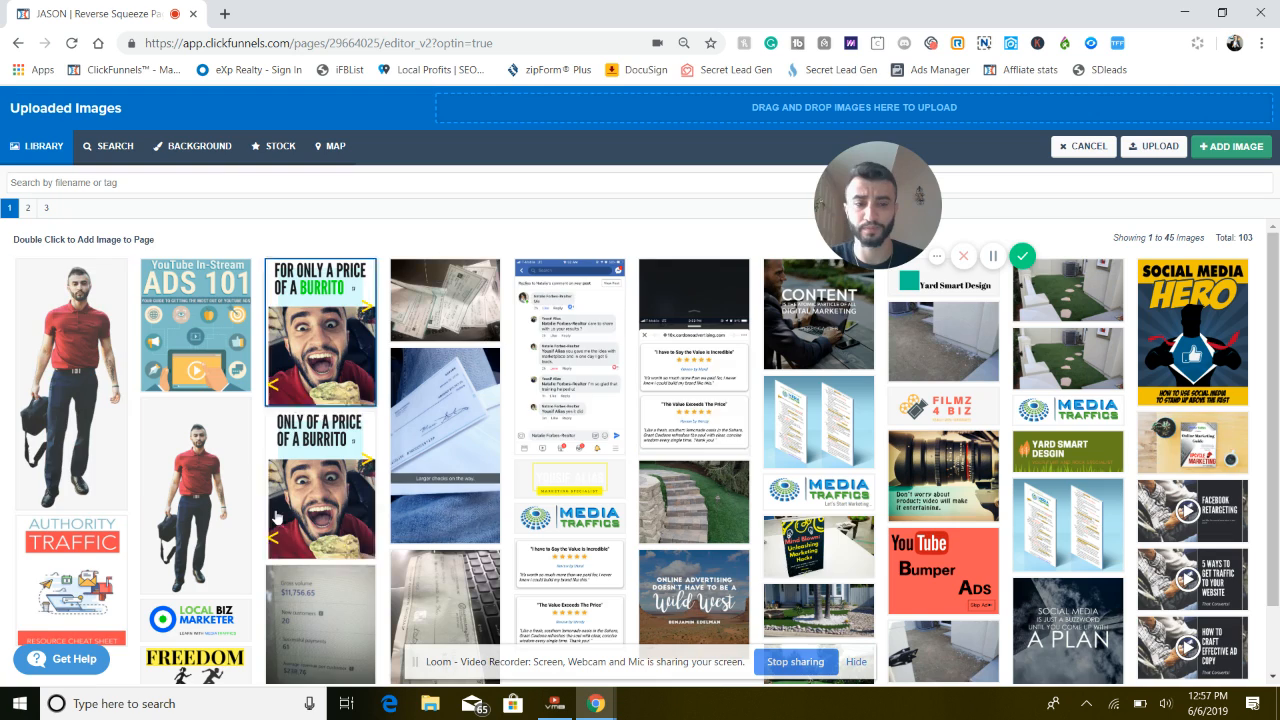
{"action": "scroll", "coordinate": [553, 466], "scroll_direction": "down", "scroll_amount": 2}
{"action": "scroll", "coordinate": [553, 466], "scroll_direction": "up", "scroll_amount": 2}
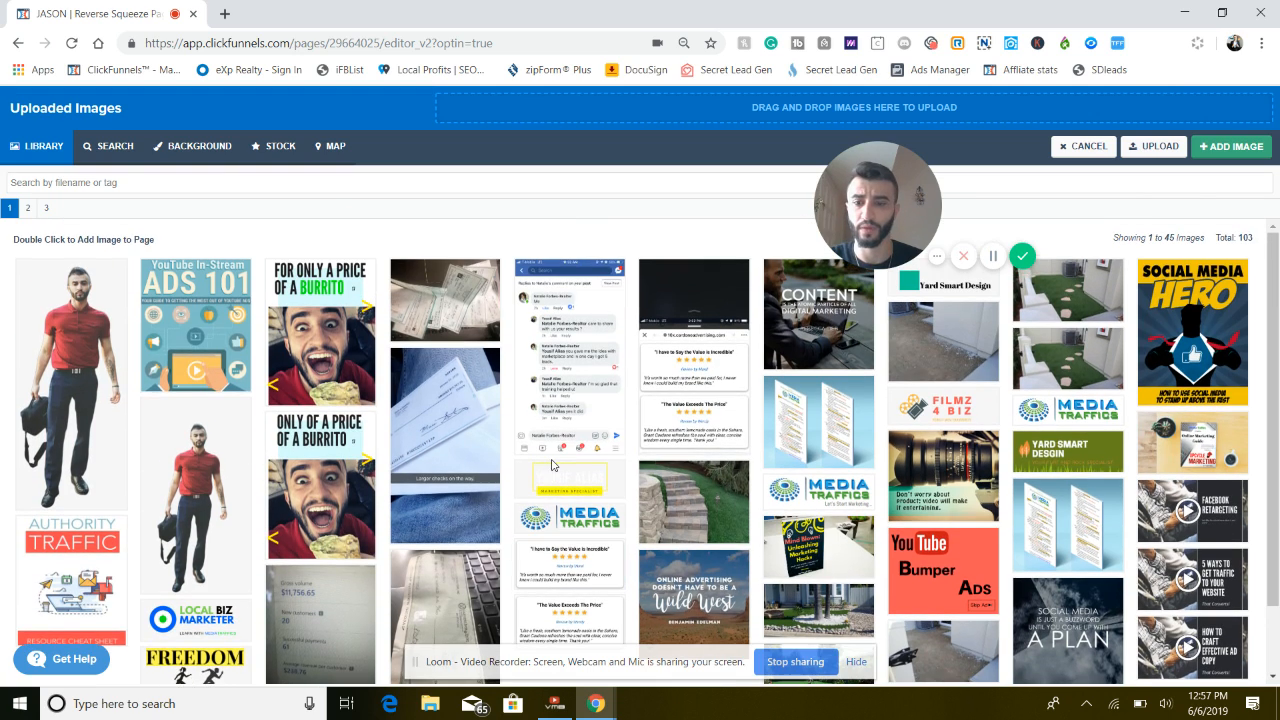
{"action": "left_click", "coordinate": [86, 327]}
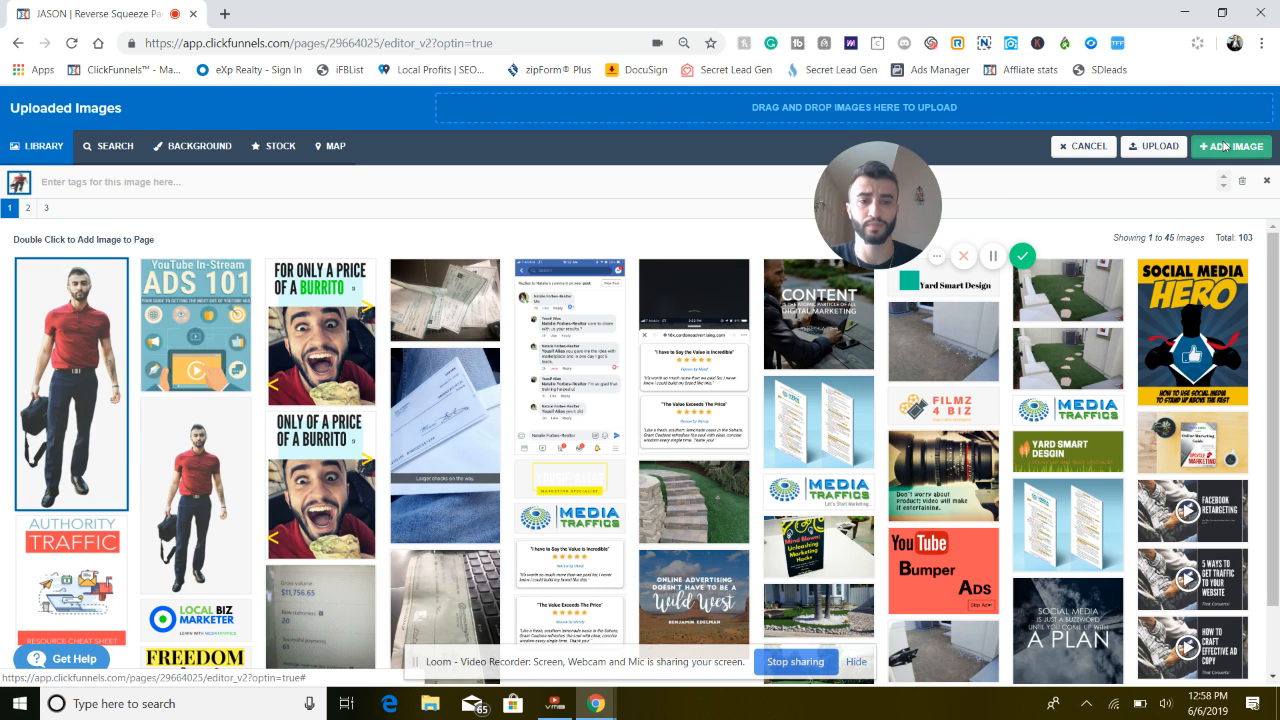
{"action": "left_click", "coordinate": [1224, 146]}
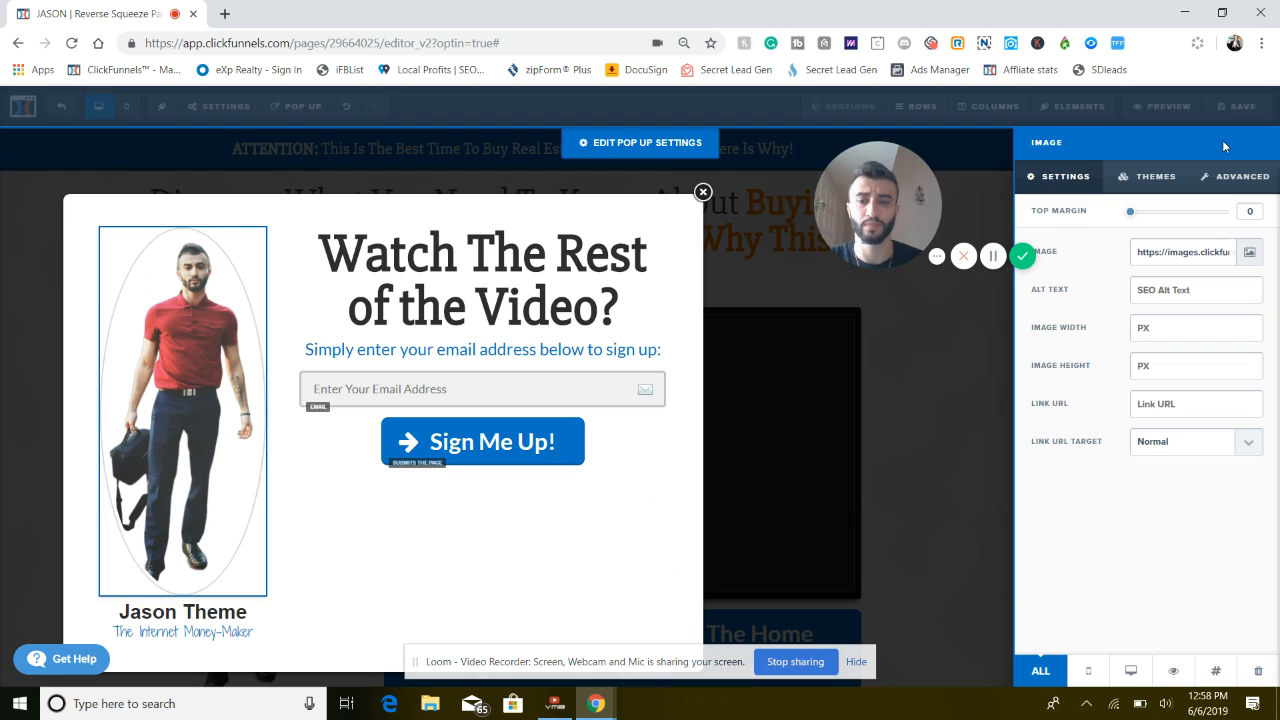
Upload a headshot photo from the Downloads folder and use it as the pop-up's portrait image
{"action": "left_click", "coordinate": [200, 427]}
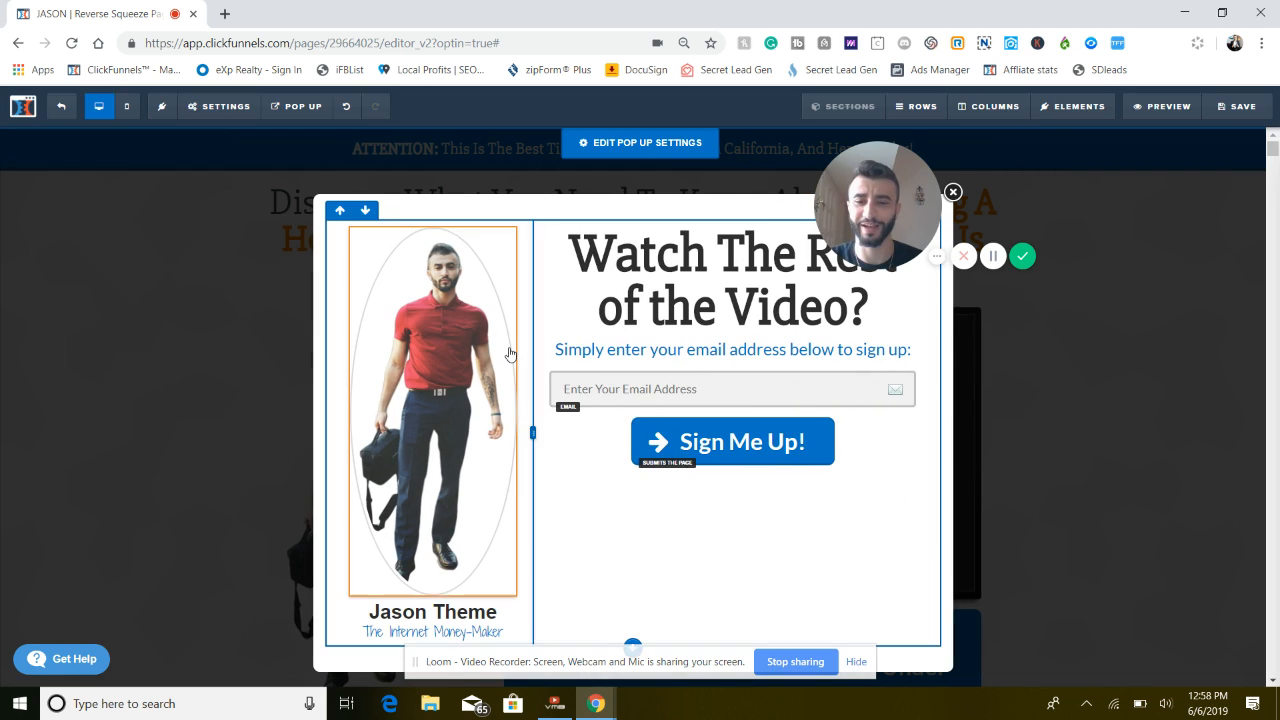
{"action": "left_click", "coordinate": [492, 352]}
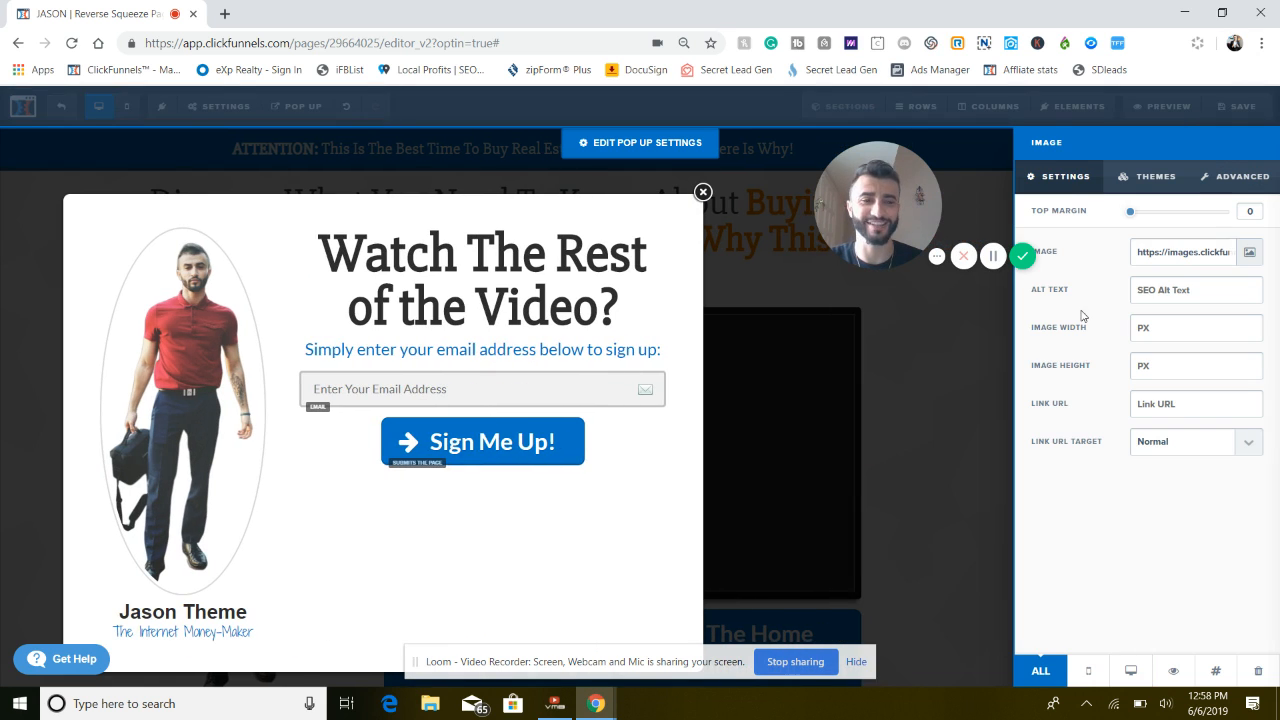
{"action": "left_click", "coordinate": [1249, 254]}
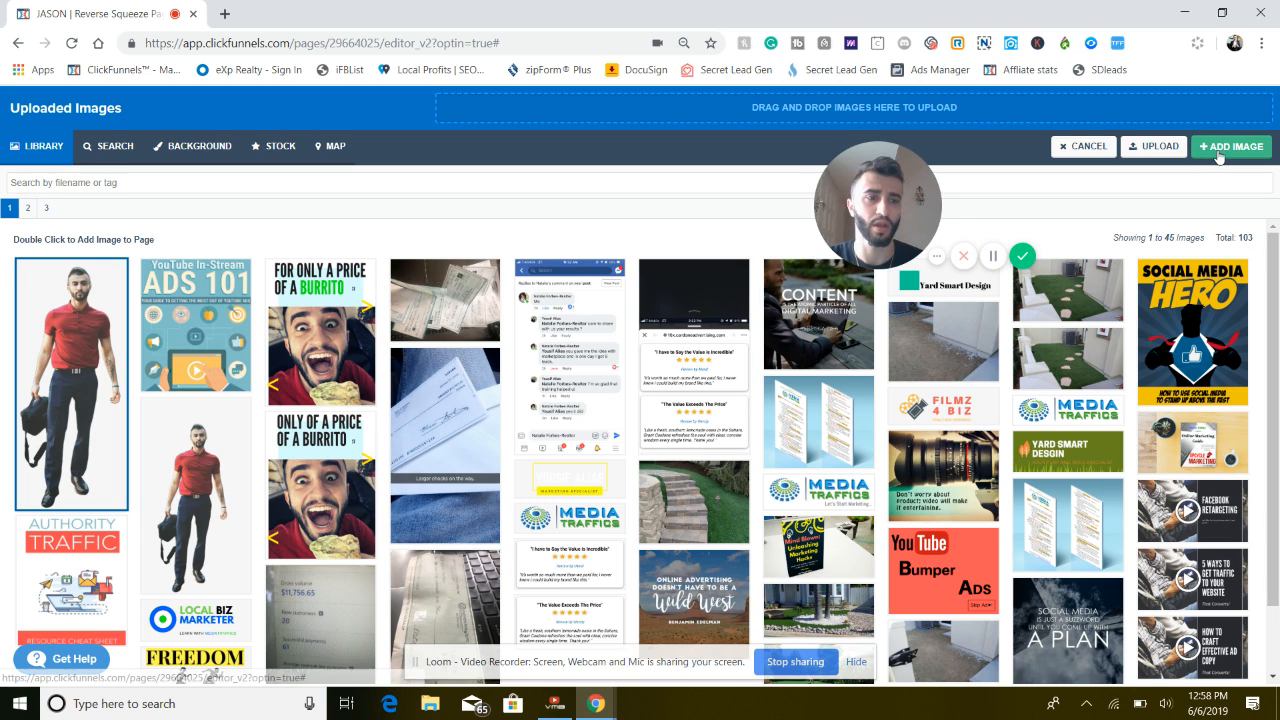
{"action": "left_click", "coordinate": [1146, 148]}
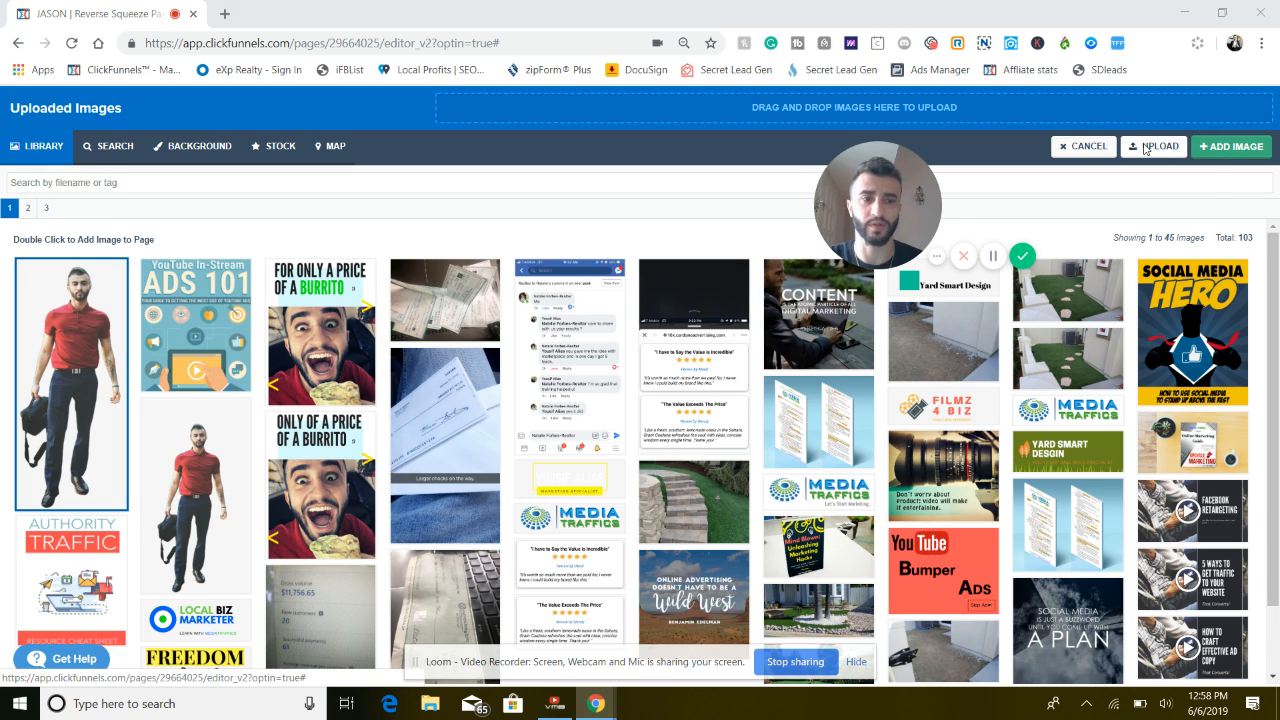
{"action": "left_click", "coordinate": [74, 148]}
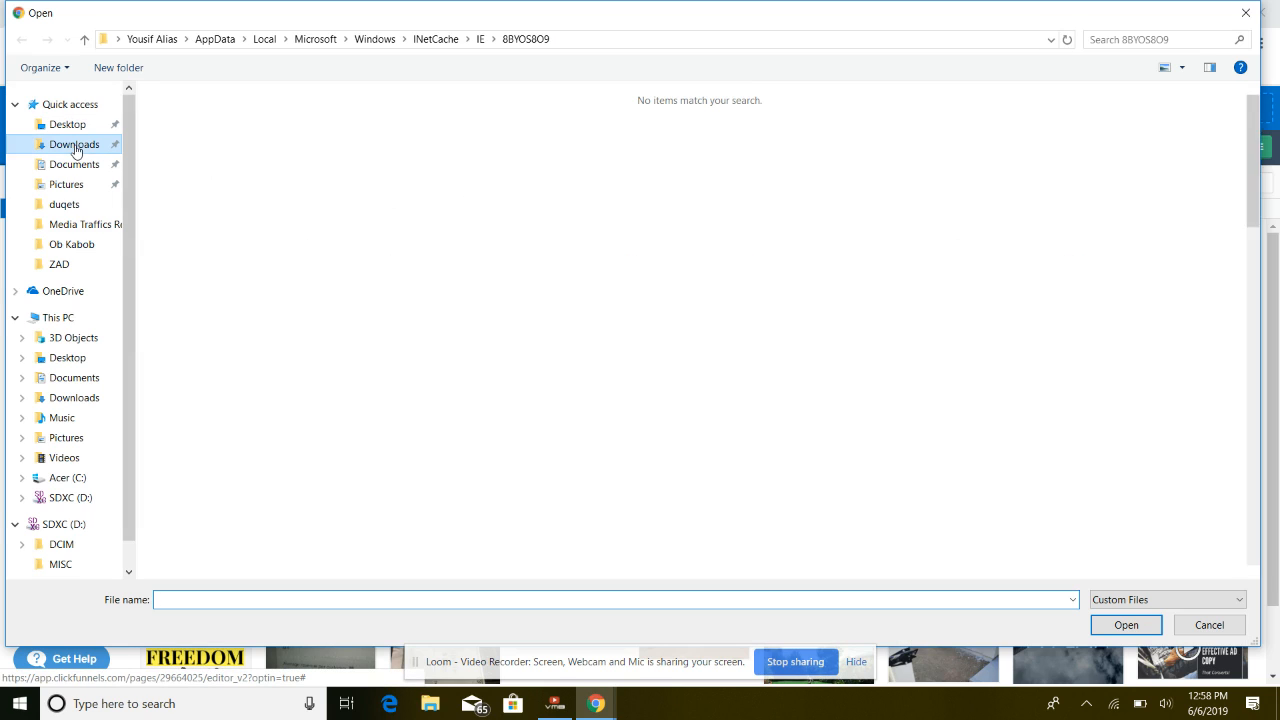
{"action": "left_click", "coordinate": [630, 140]}
{"action": "double_click", "coordinate": [628, 134]}
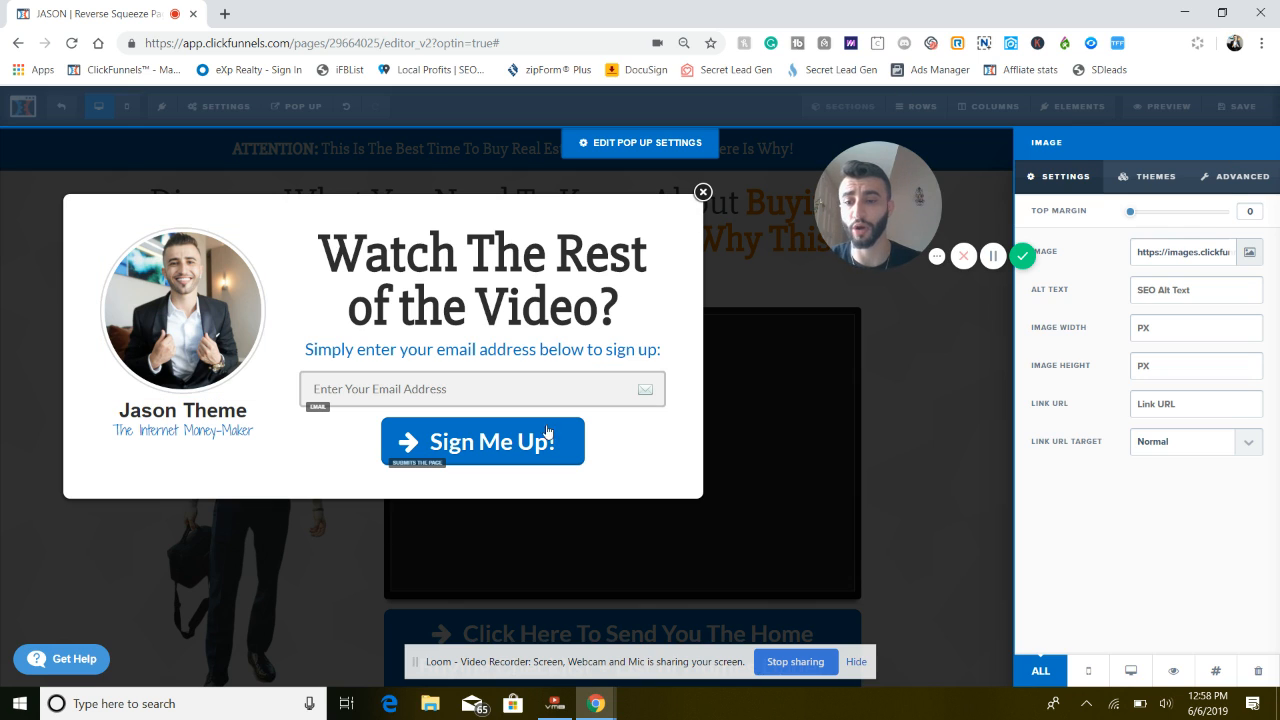
{"action": "left_click", "coordinate": [200, 412]}
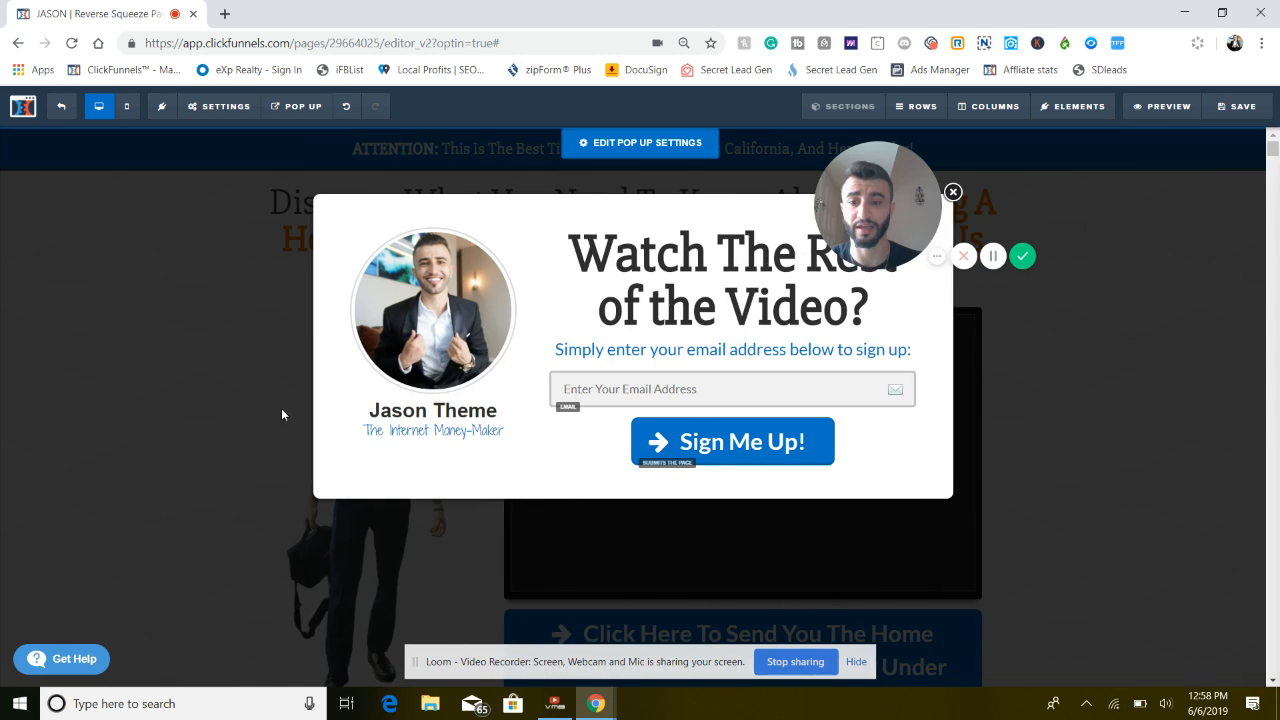
Change the name under the pop-up portrait to the agent's full name and the tagline to "Realtor"
{"action": "triple_click", "coordinate": [418, 412]}
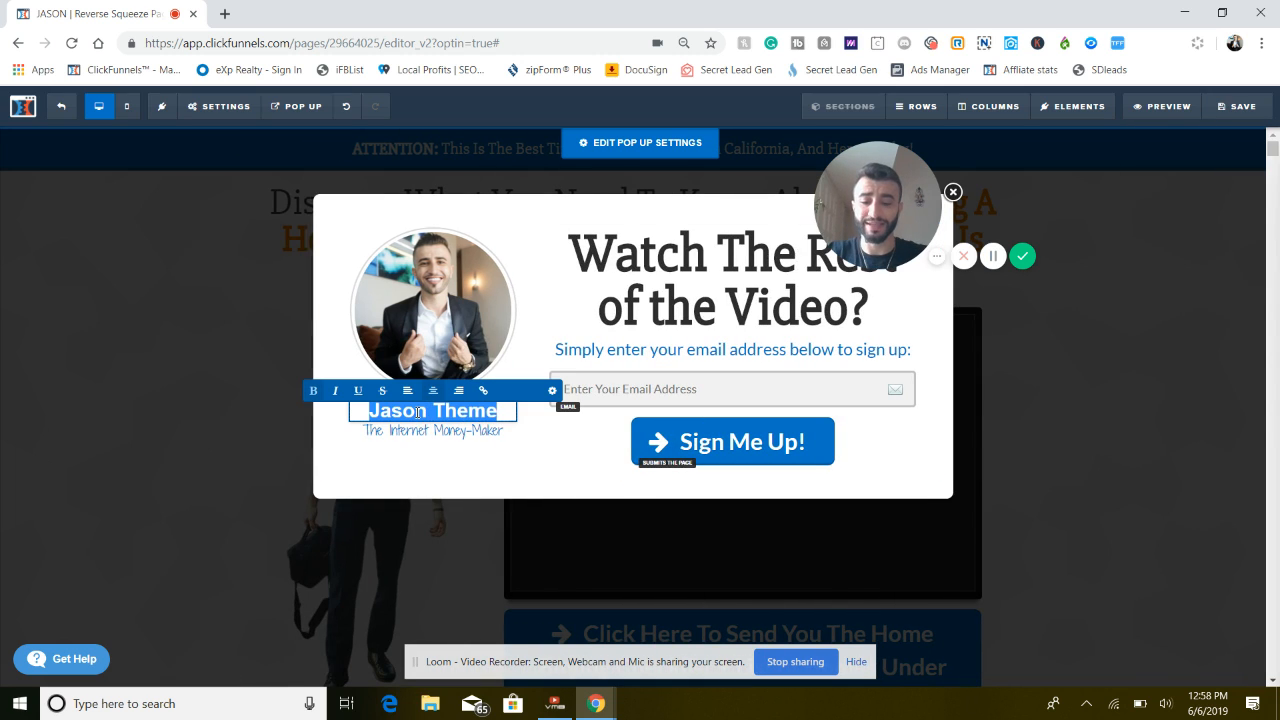
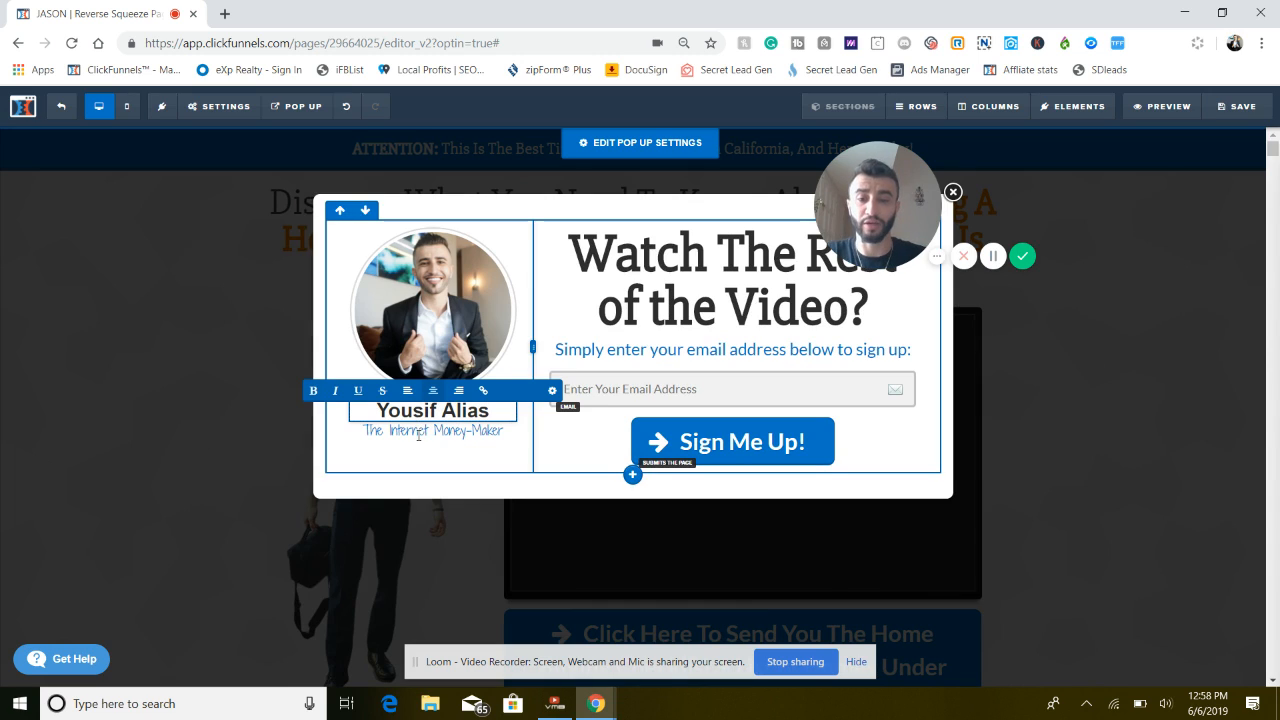
{"action": "triple_click", "coordinate": [418, 432]}
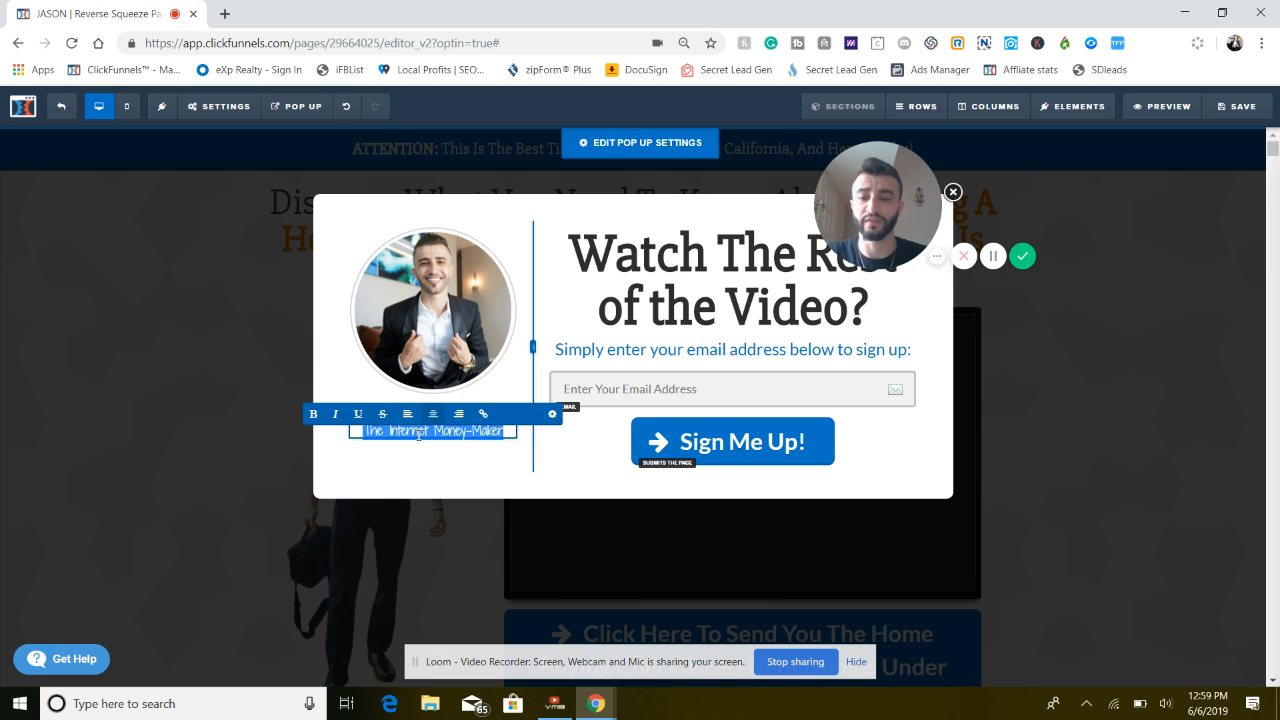
{"action": "type", "text": "Realtor"}
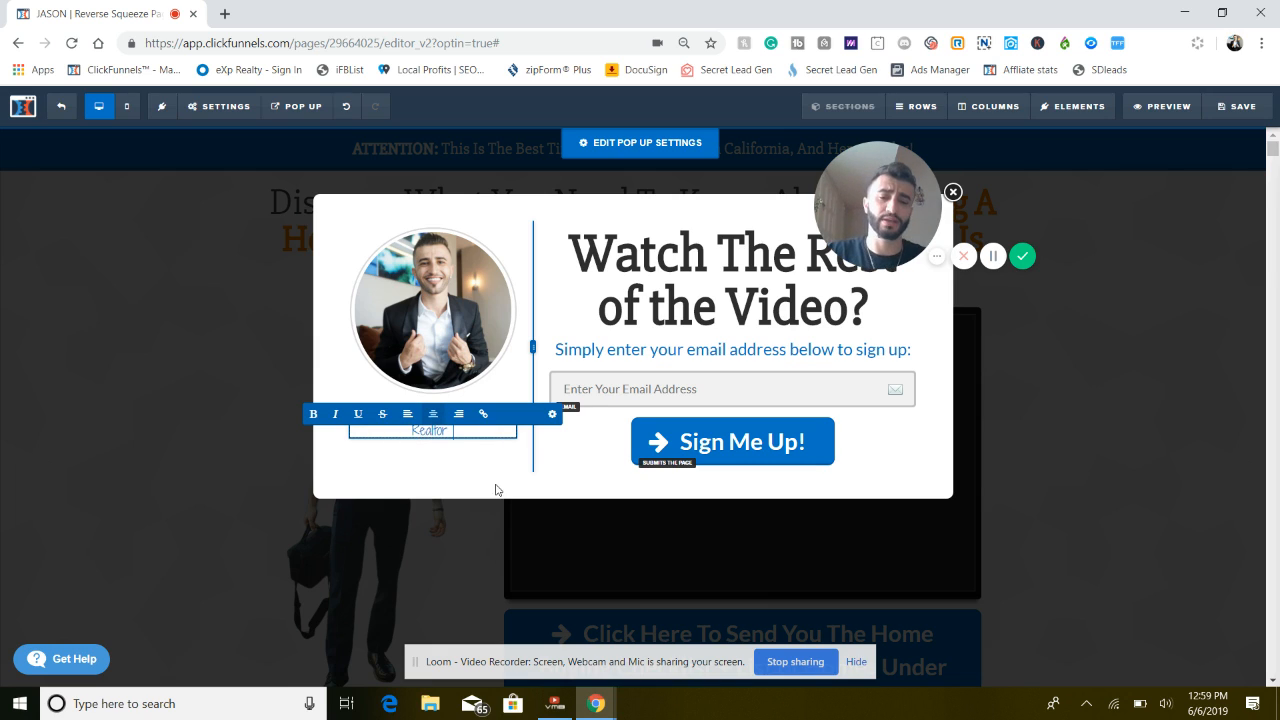
{"action": "left_click", "coordinate": [531, 486]}
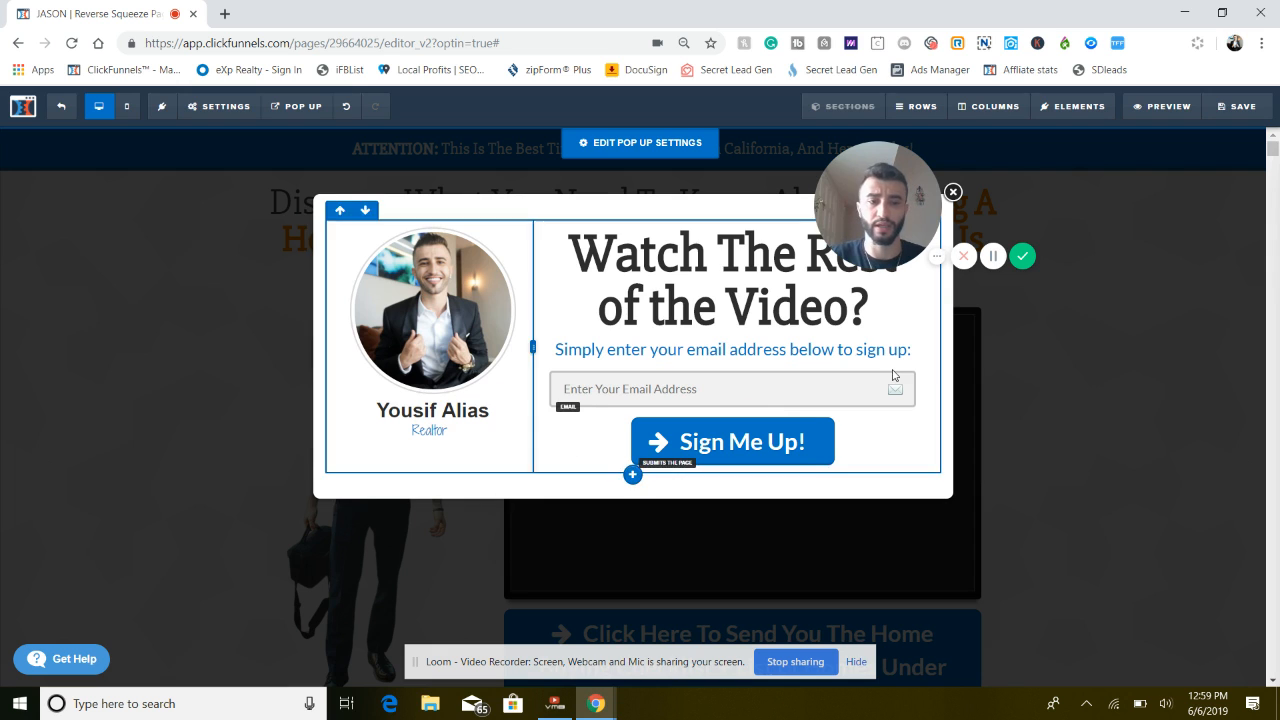
{"action": "left_click", "coordinate": [1152, 450]}
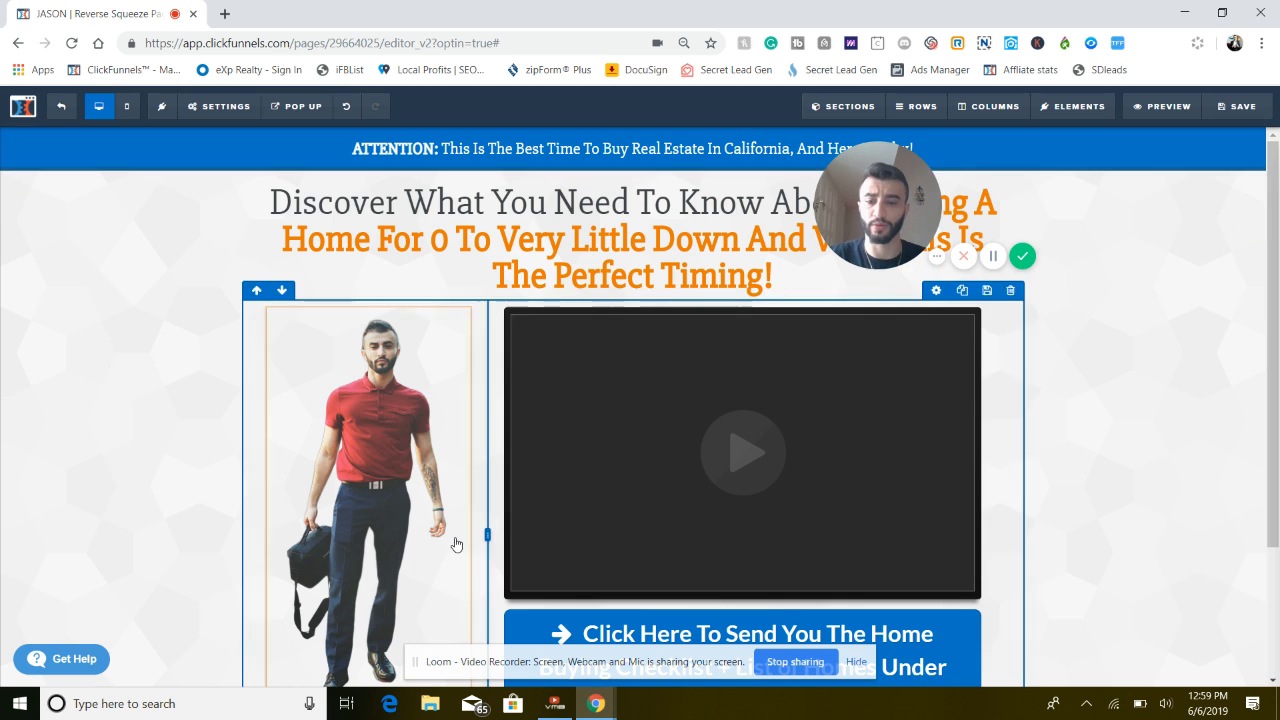
{"action": "scroll", "coordinate": [454, 540], "scroll_direction": "down", "scroll_amount": 2}
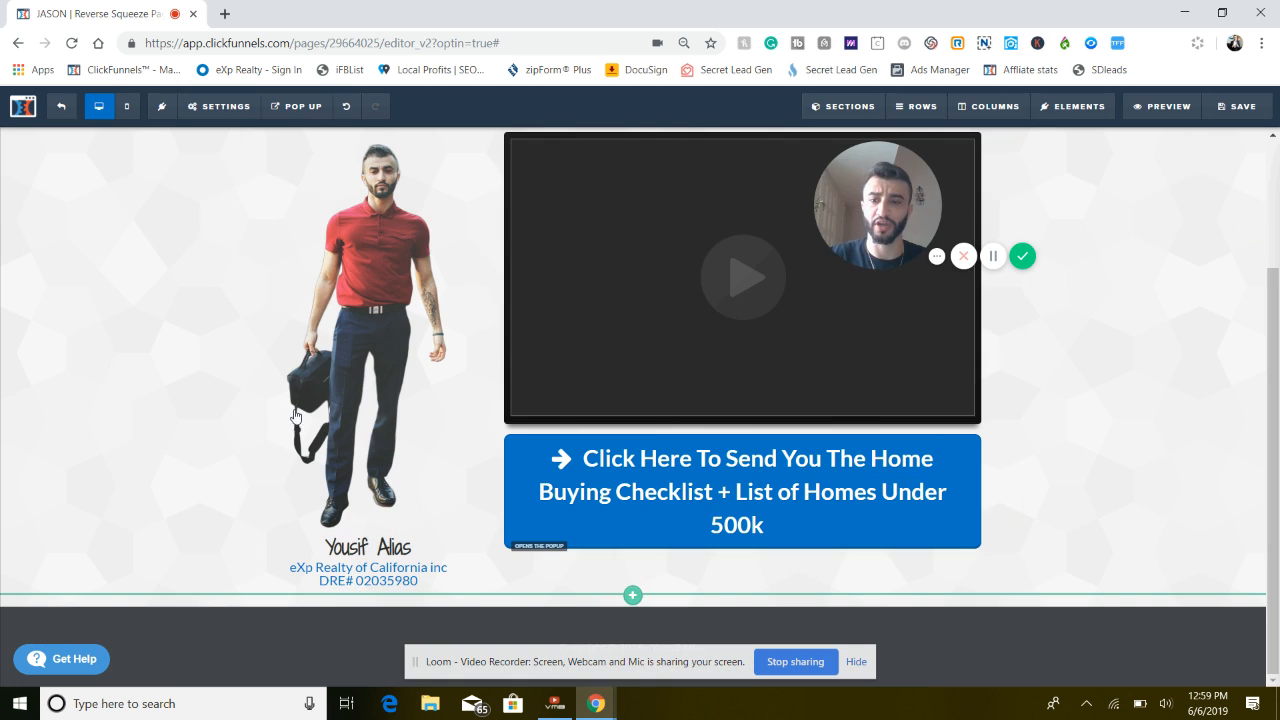
Show the Reverse Squeeze Page's opt-in pop-up in the editor again and save the page
{"action": "left_click", "coordinate": [228, 107]}
{"action": "left_click", "coordinate": [298, 107]}
{"action": "left_click", "coordinate": [318, 136]}
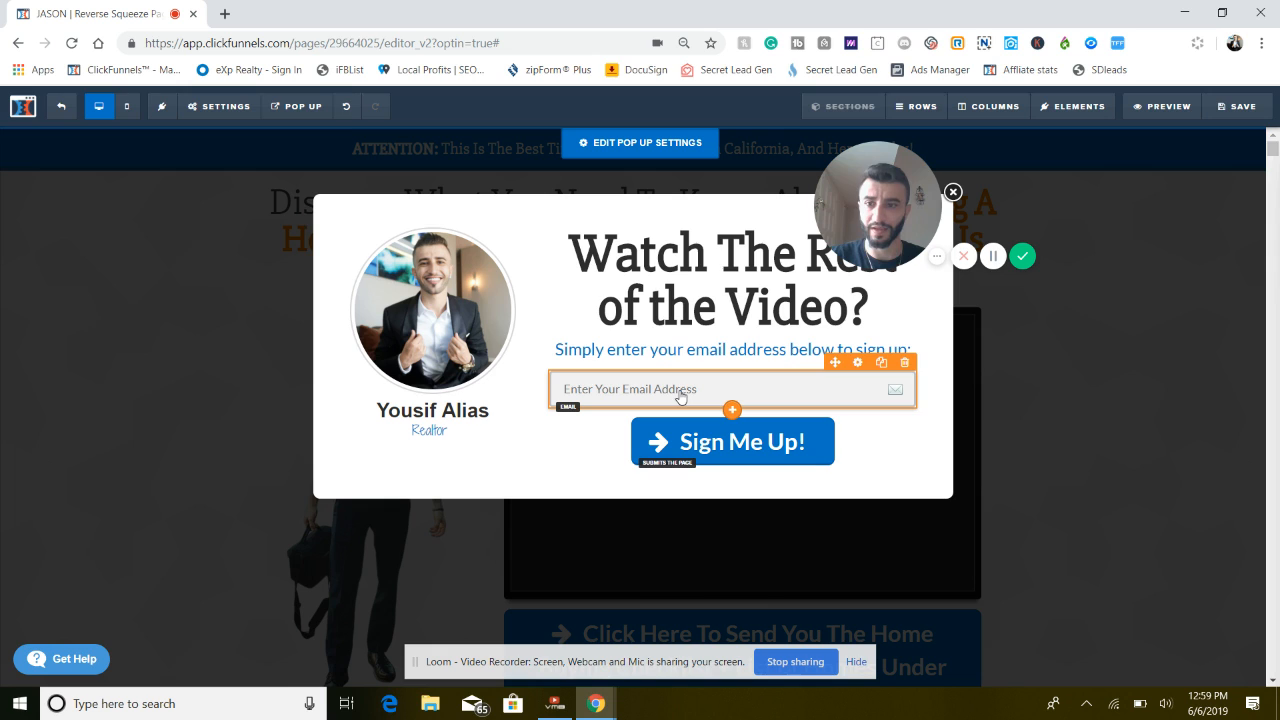
{"action": "left_click", "coordinate": [1241, 110]}
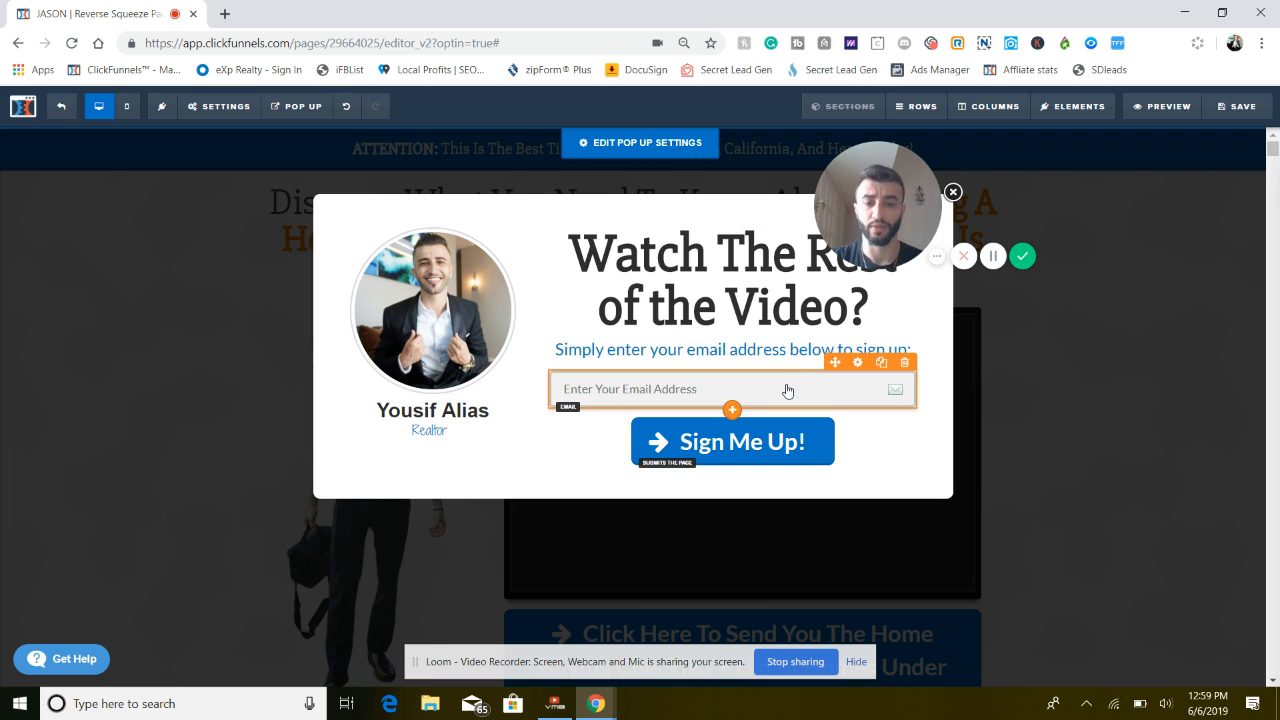
Add an input element below the pop-up's email field and set its input type to Phone Number
{"action": "left_click", "coordinate": [733, 410]}
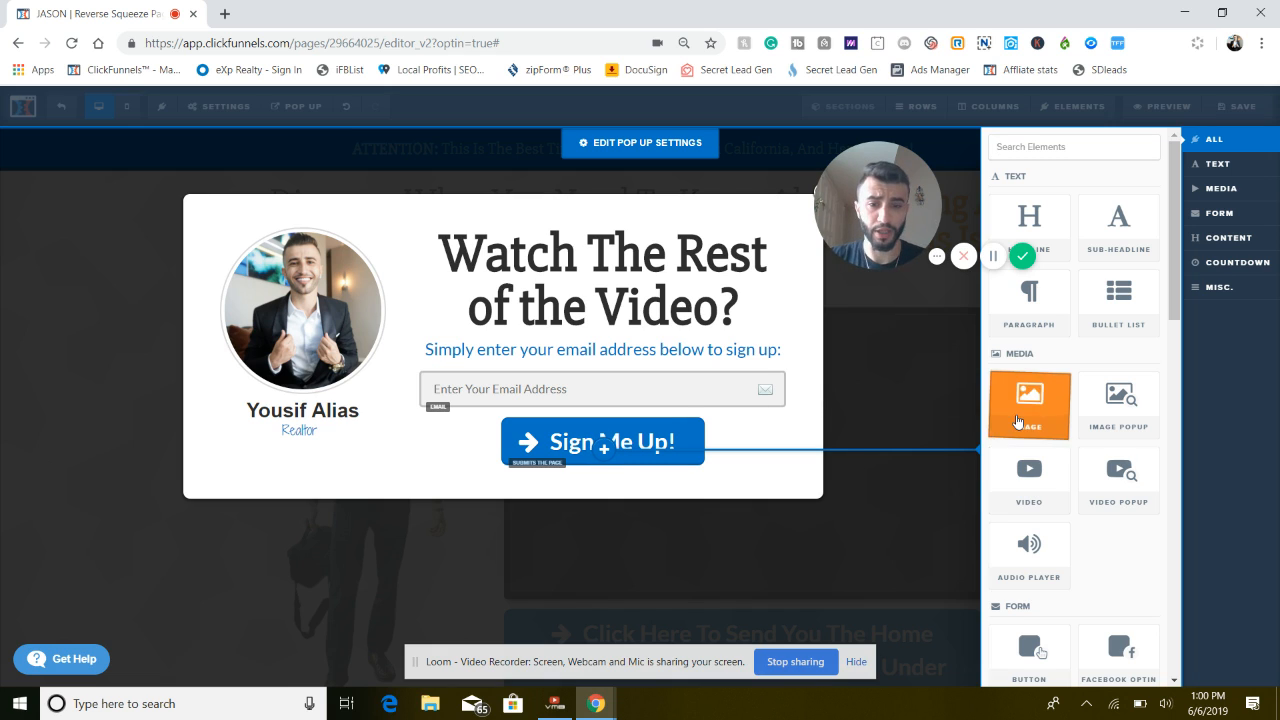
{"action": "scroll", "coordinate": [995, 430], "scroll_direction": "down", "scroll_amount": 2}
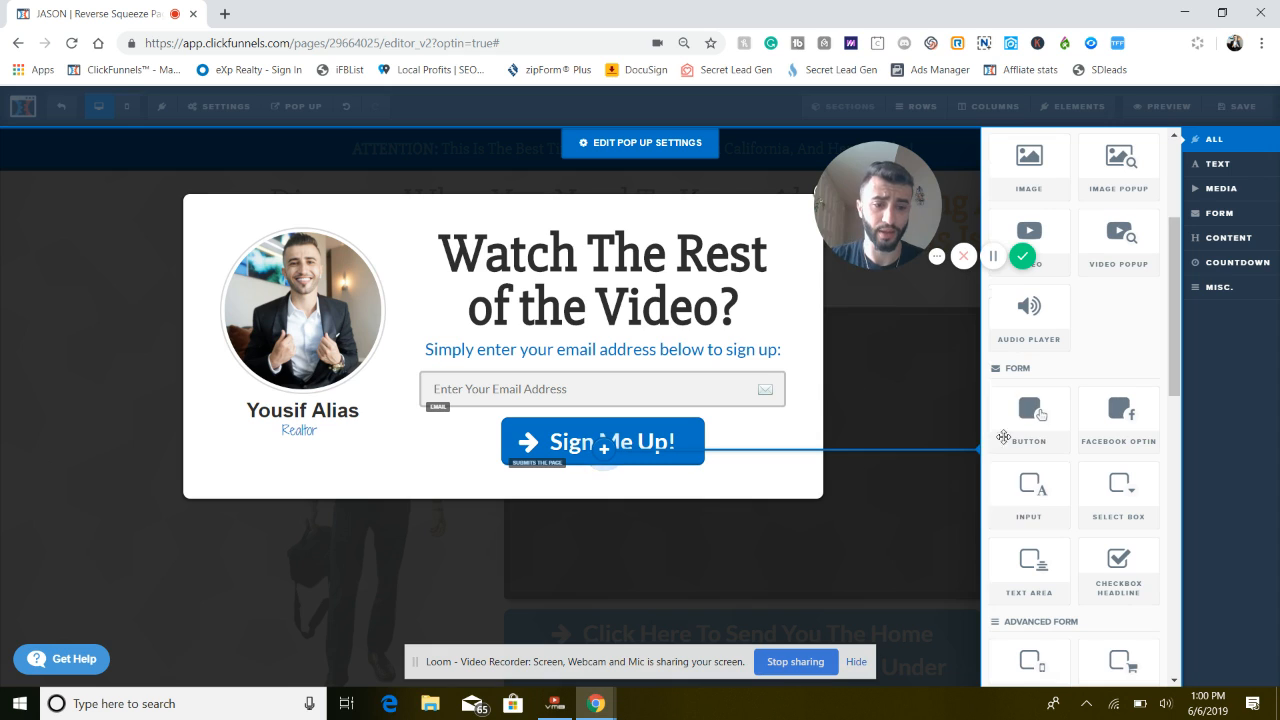
{"action": "left_click", "coordinate": [1035, 515]}
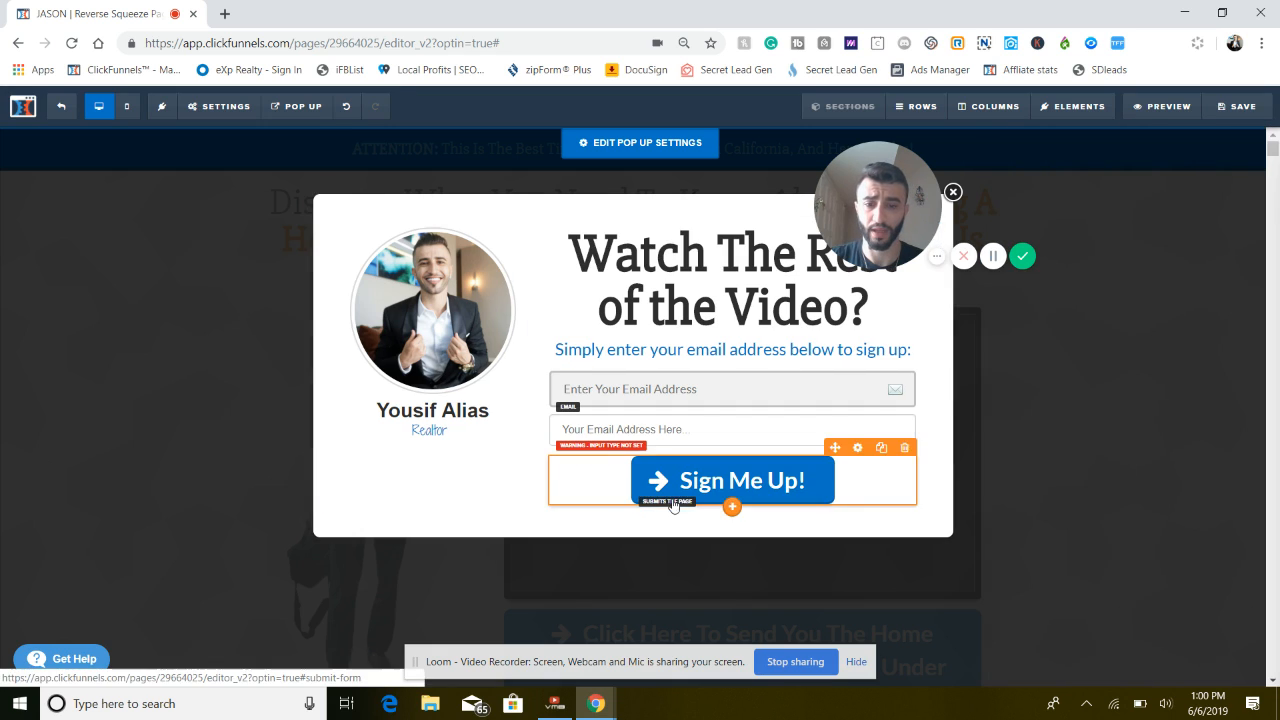
{"action": "left_click", "coordinate": [625, 432]}
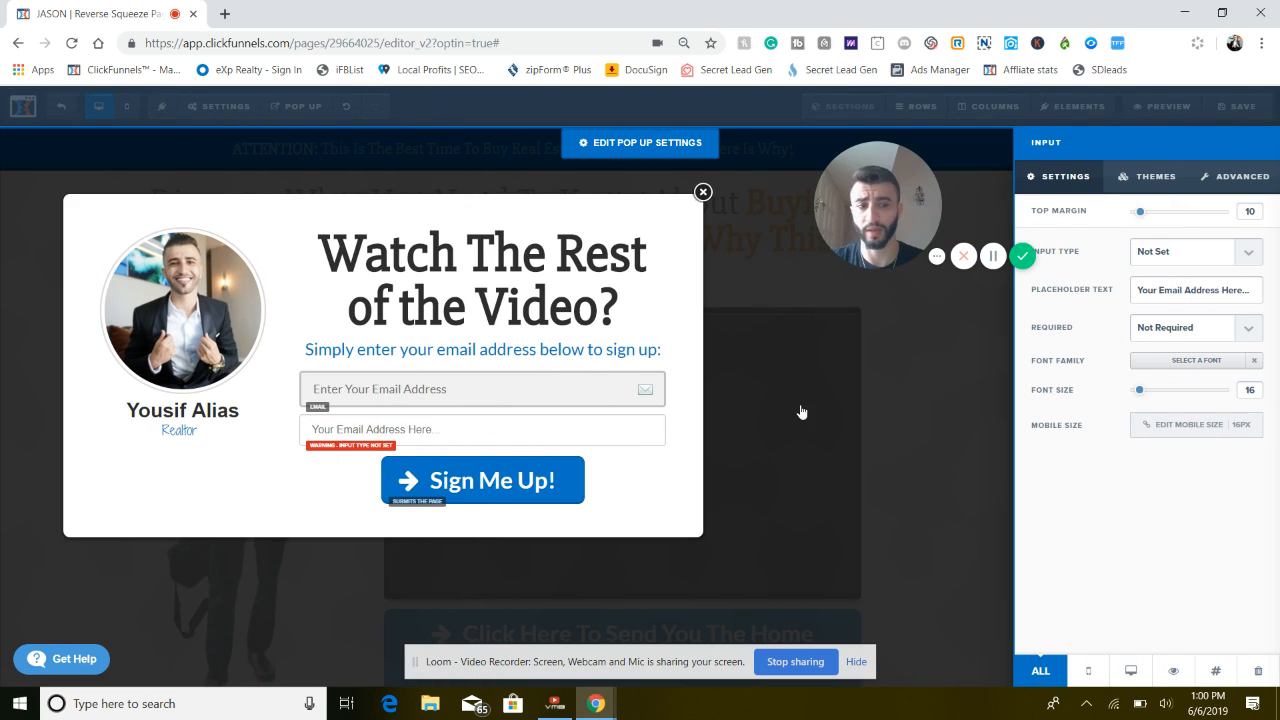
{"action": "left_click", "coordinate": [1236, 256]}
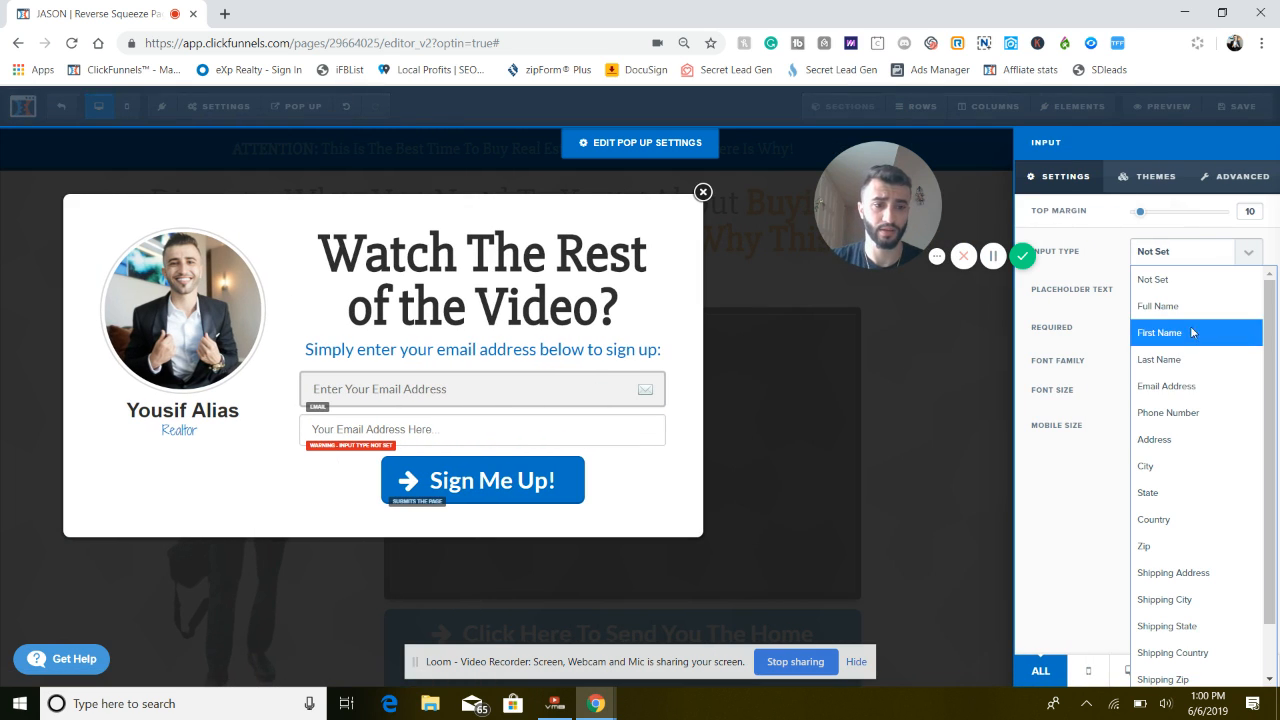
{"action": "scroll", "coordinate": [1180, 536], "scroll_direction": "down", "scroll_amount": 1}
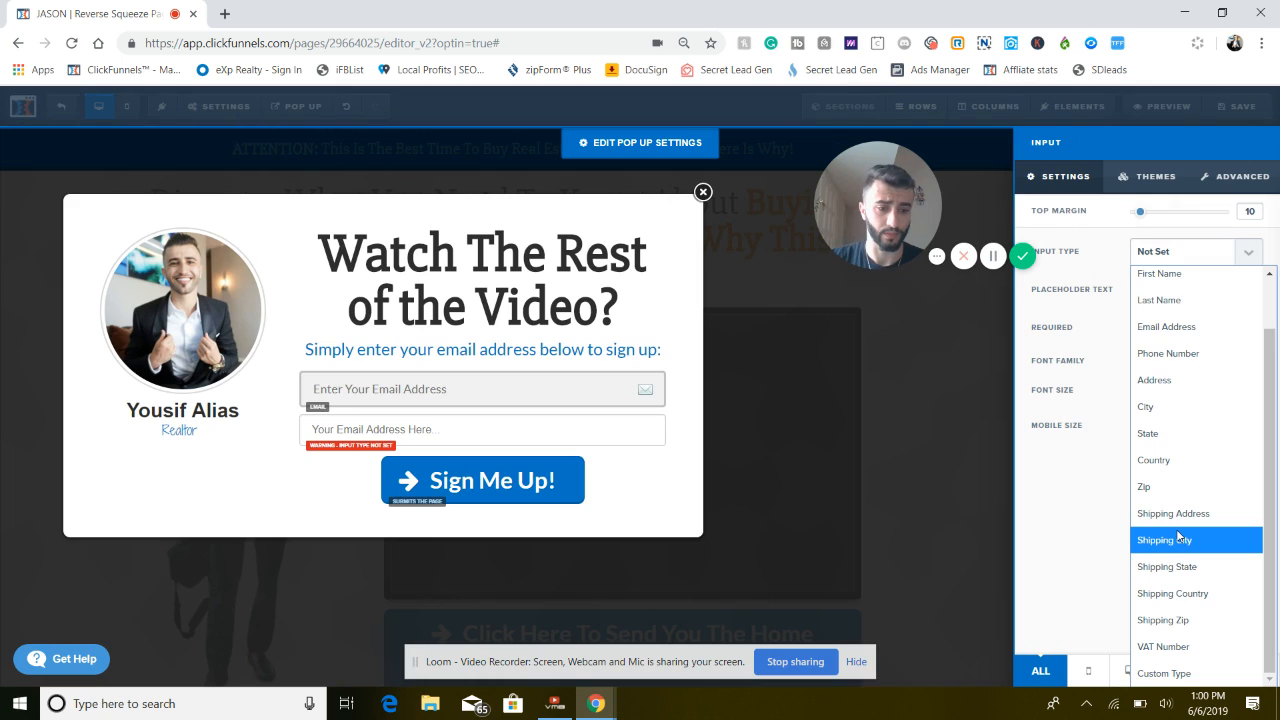
{"action": "scroll", "coordinate": [1180, 536], "scroll_direction": "up", "scroll_amount": 1}
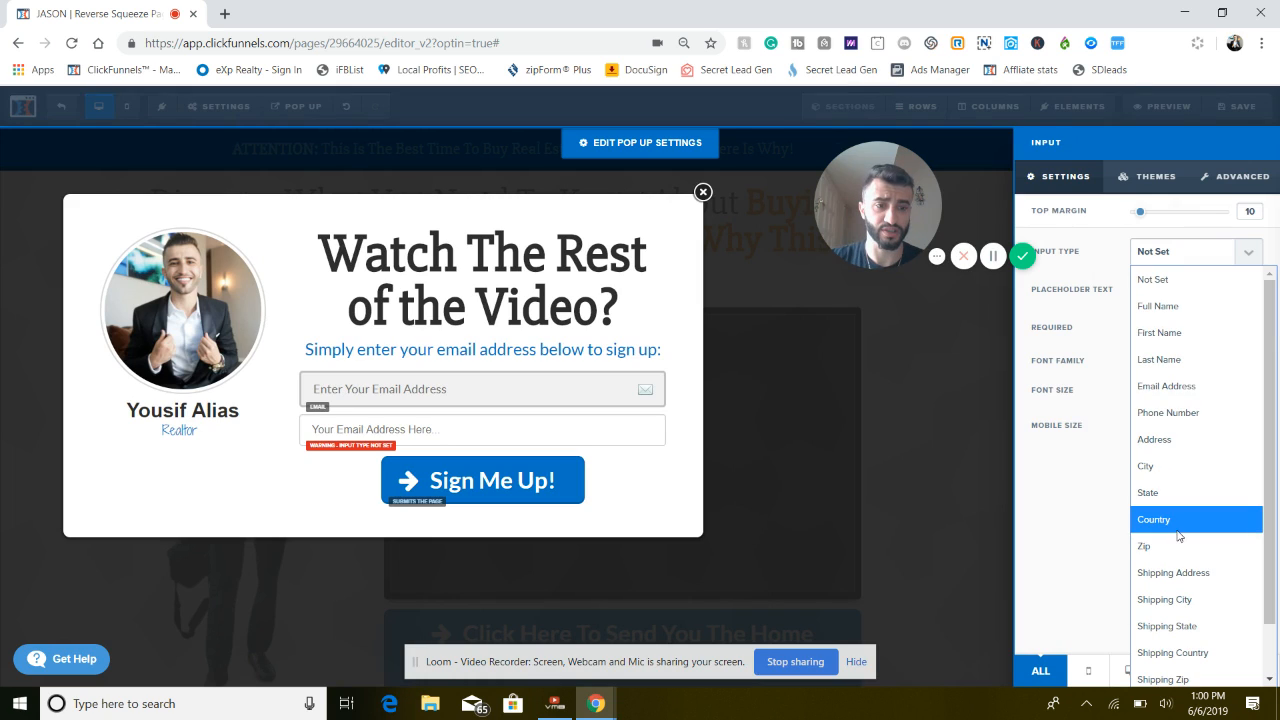
{"action": "left_click", "coordinate": [1172, 413]}
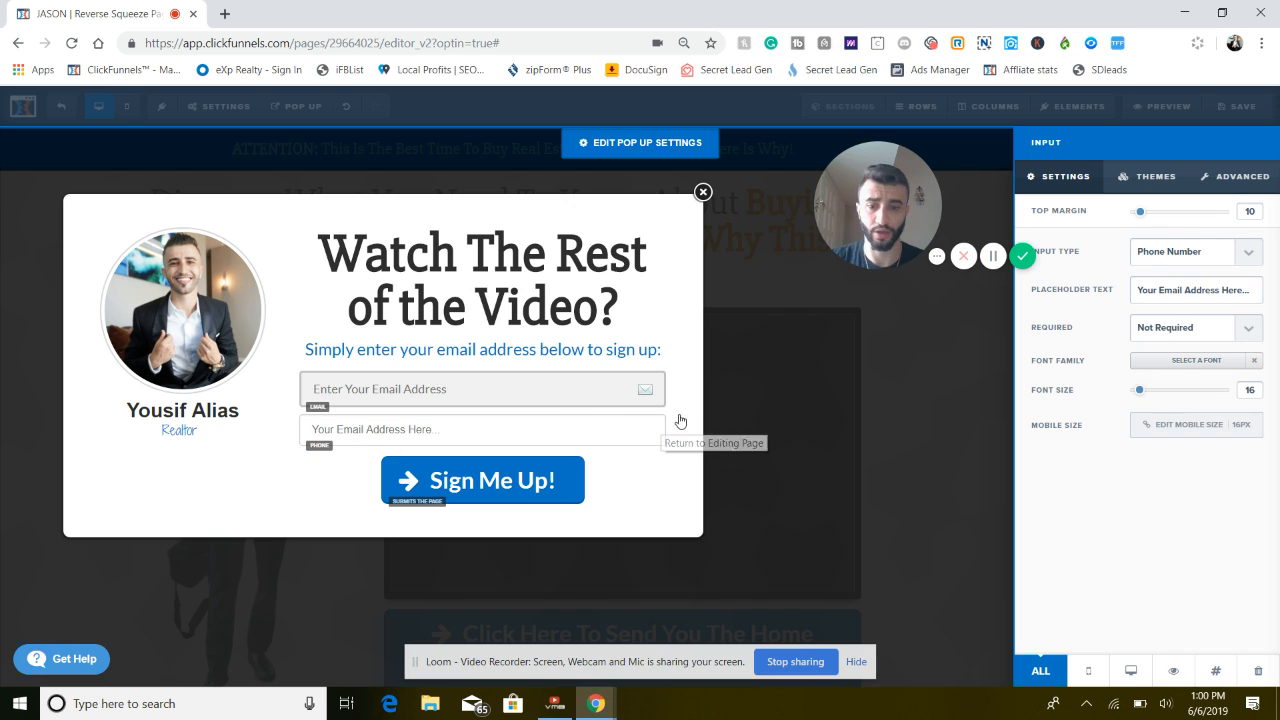
Set the new phone field's placeholder text to "Phone Number" and close its settings
{"action": "double_click", "coordinate": [1169, 289]}
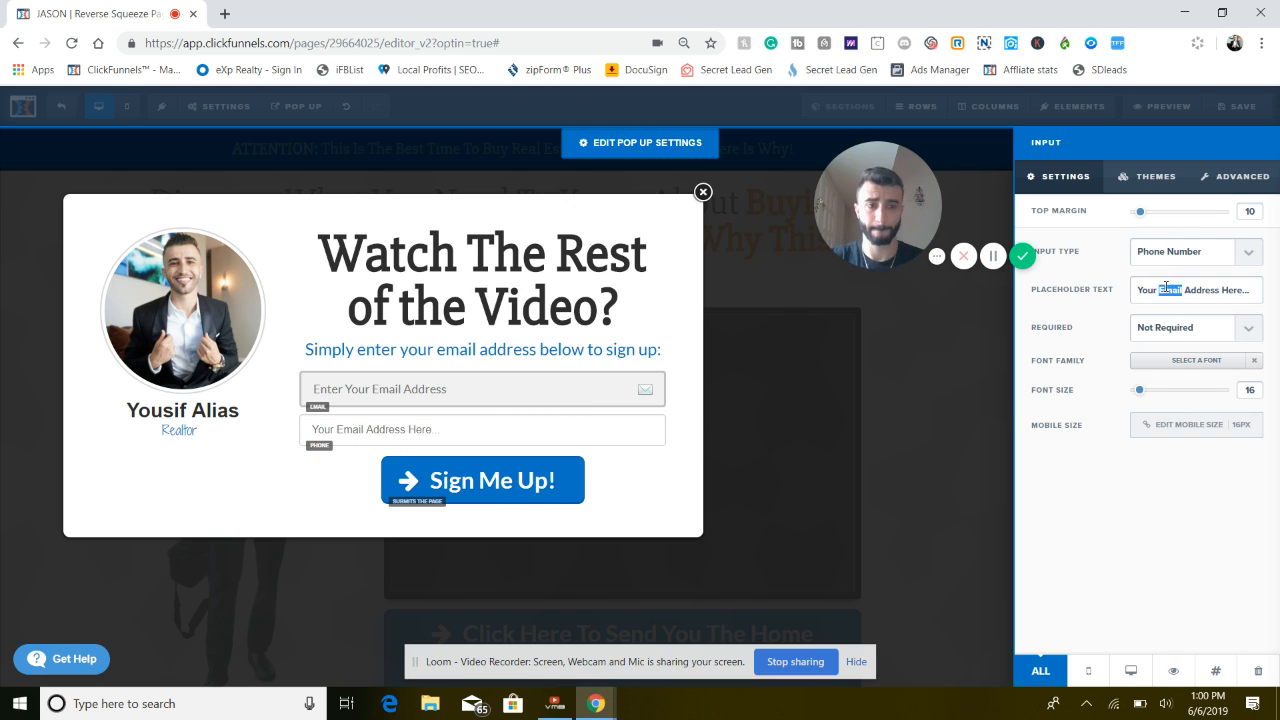
{"action": "triple_click", "coordinate": [1166, 289]}
{"action": "type", "text": "Phone"}
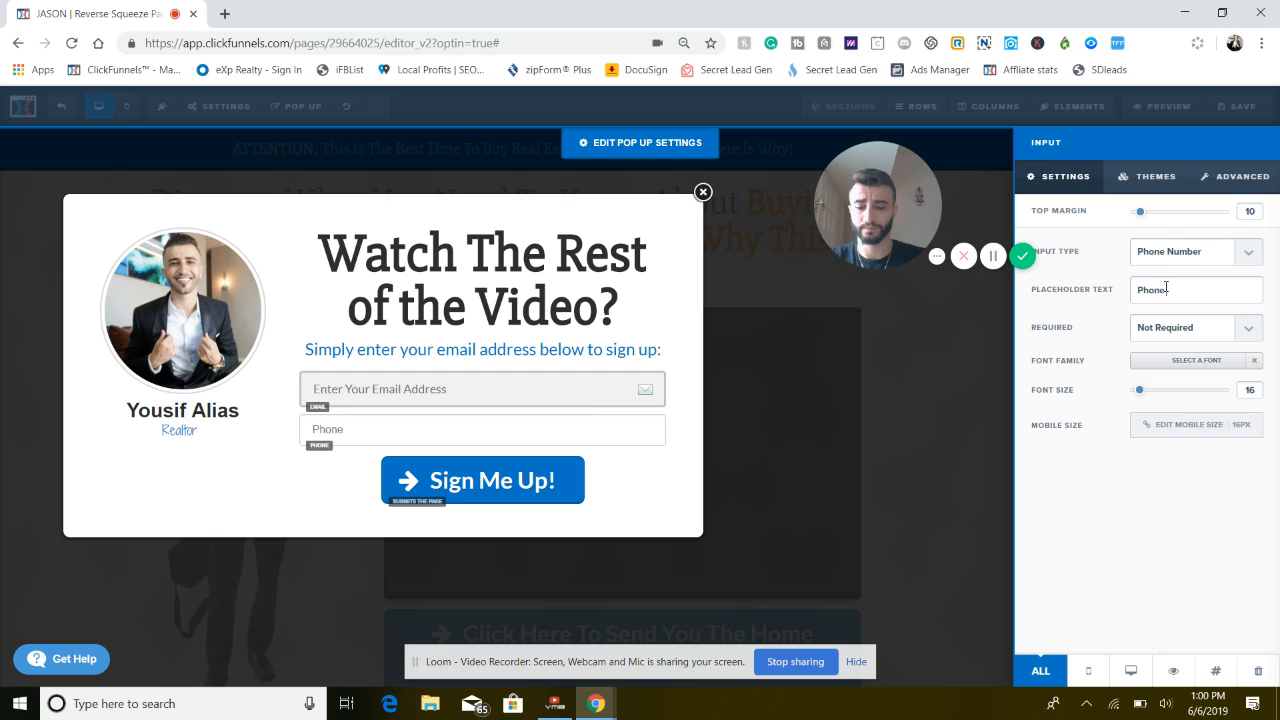
{"action": "type", "text": " Number"}
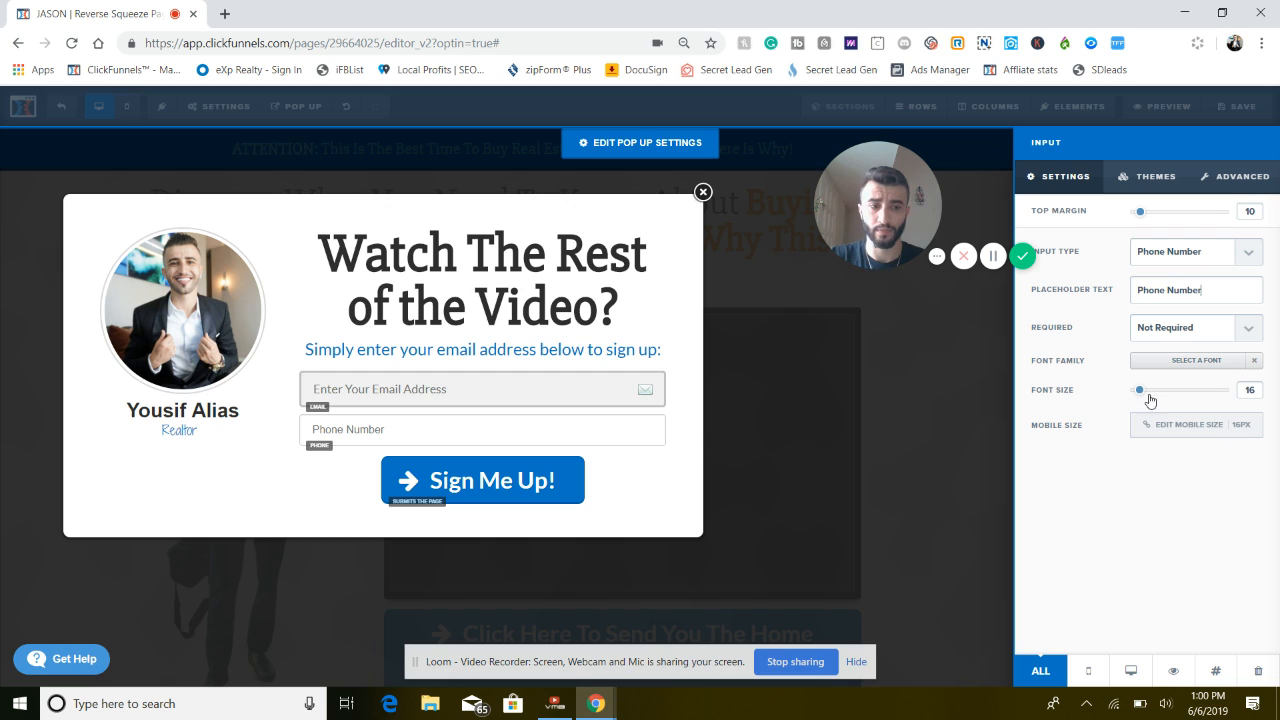
{"action": "key", "text": "Escape"}
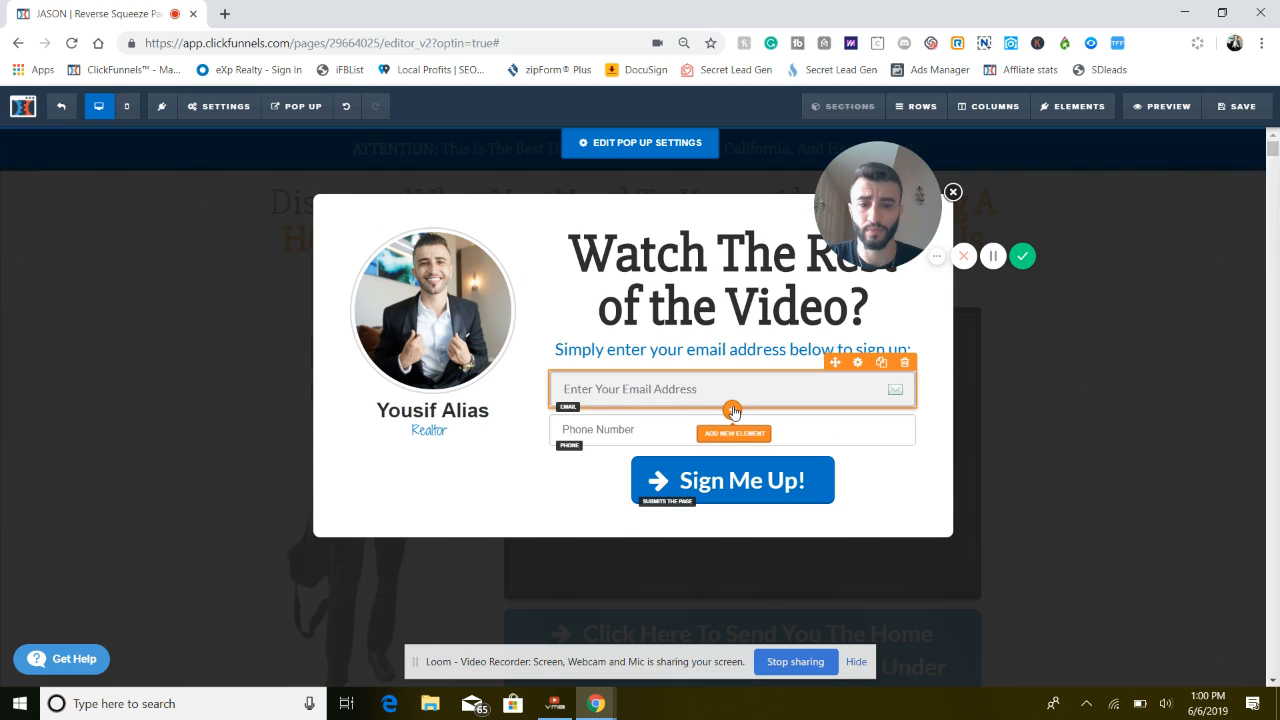
Add another input element and reorder the form so the new field comes first, email second and phone last
{"action": "left_click", "coordinate": [733, 411]}
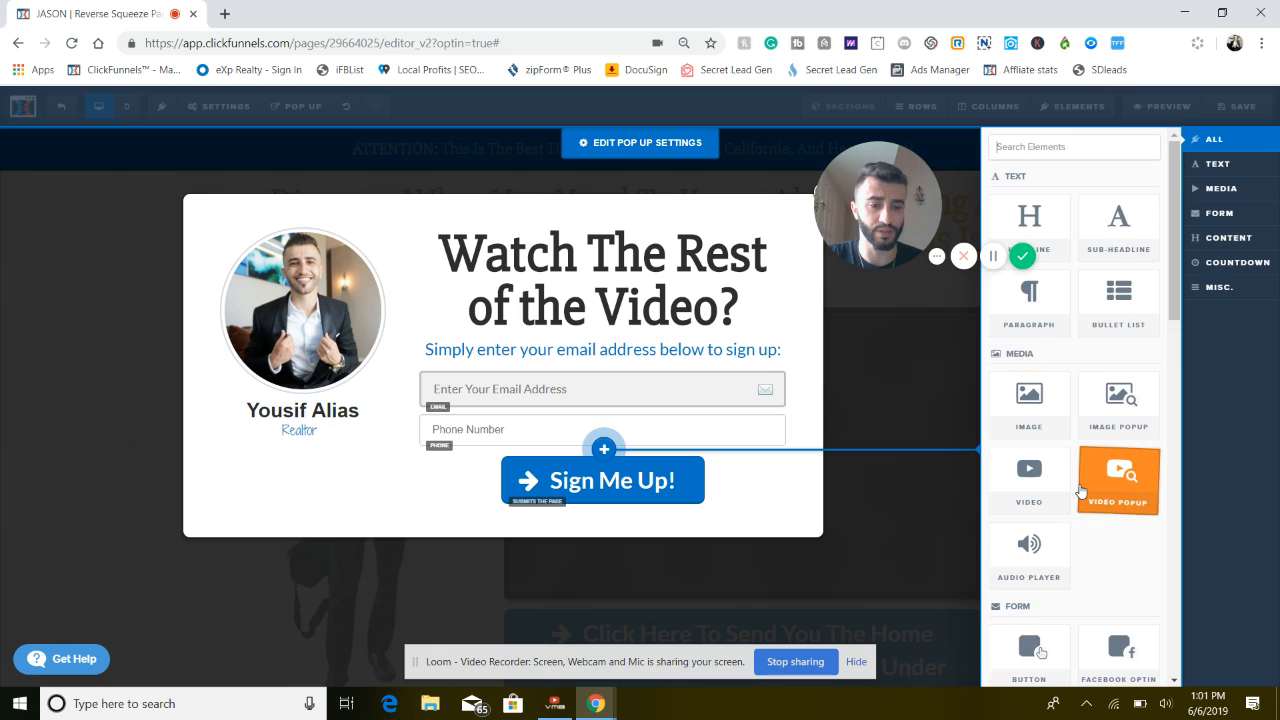
{"action": "scroll", "coordinate": [1120, 490], "scroll_direction": "down", "scroll_amount": 2}
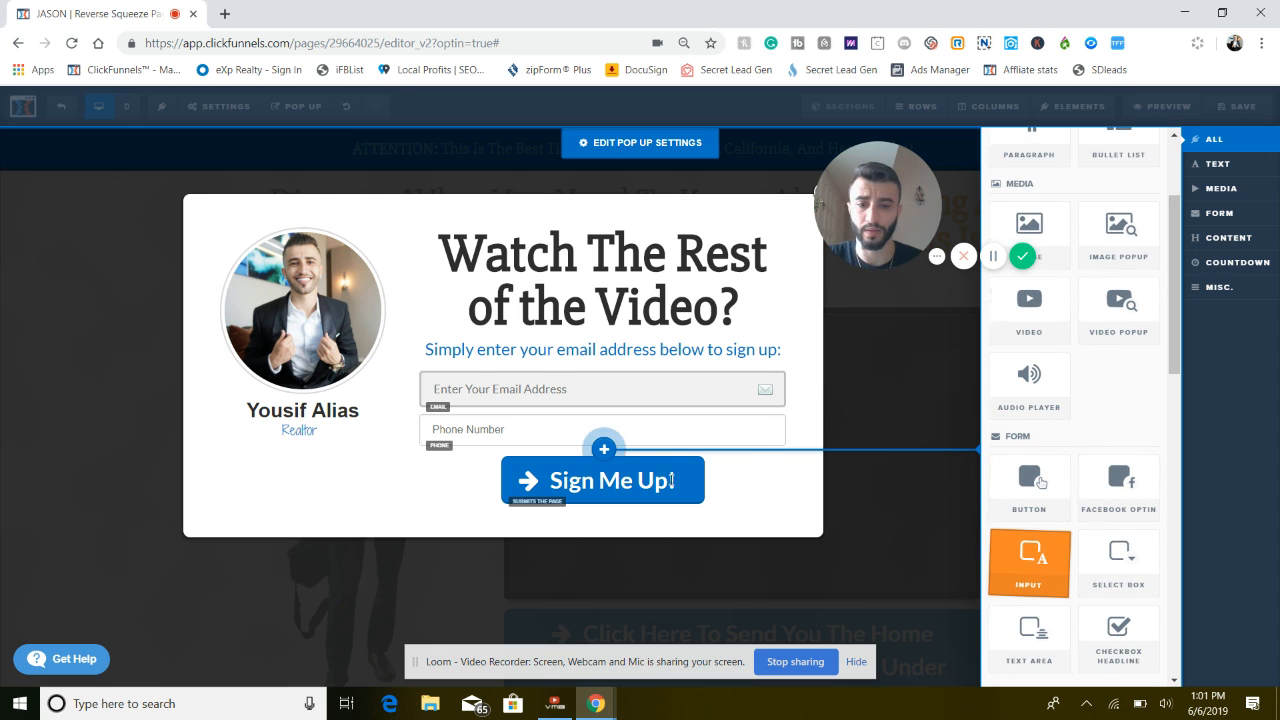
{"action": "left_click", "coordinate": [1041, 565]}
{"action": "left_click_drag", "start_coordinate": [643, 463], "coordinate": [637, 388]}
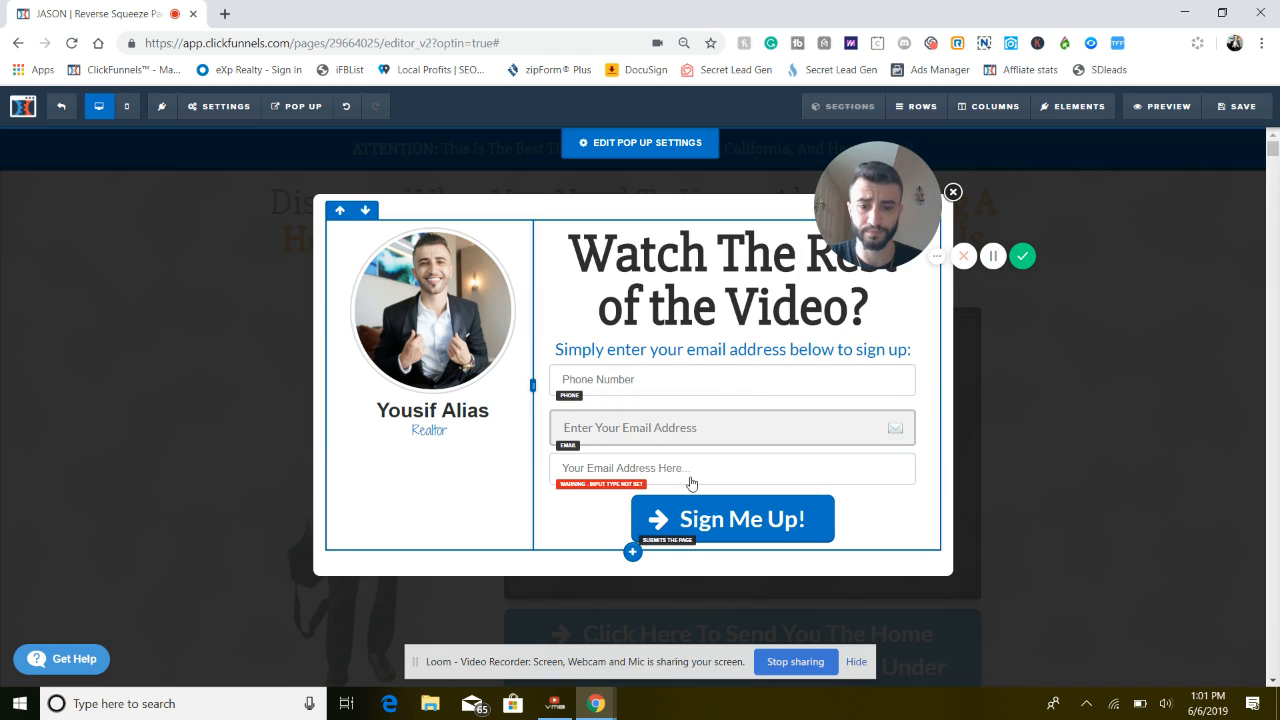
{"action": "left_click_drag", "start_coordinate": [689, 472], "coordinate": [677, 370]}
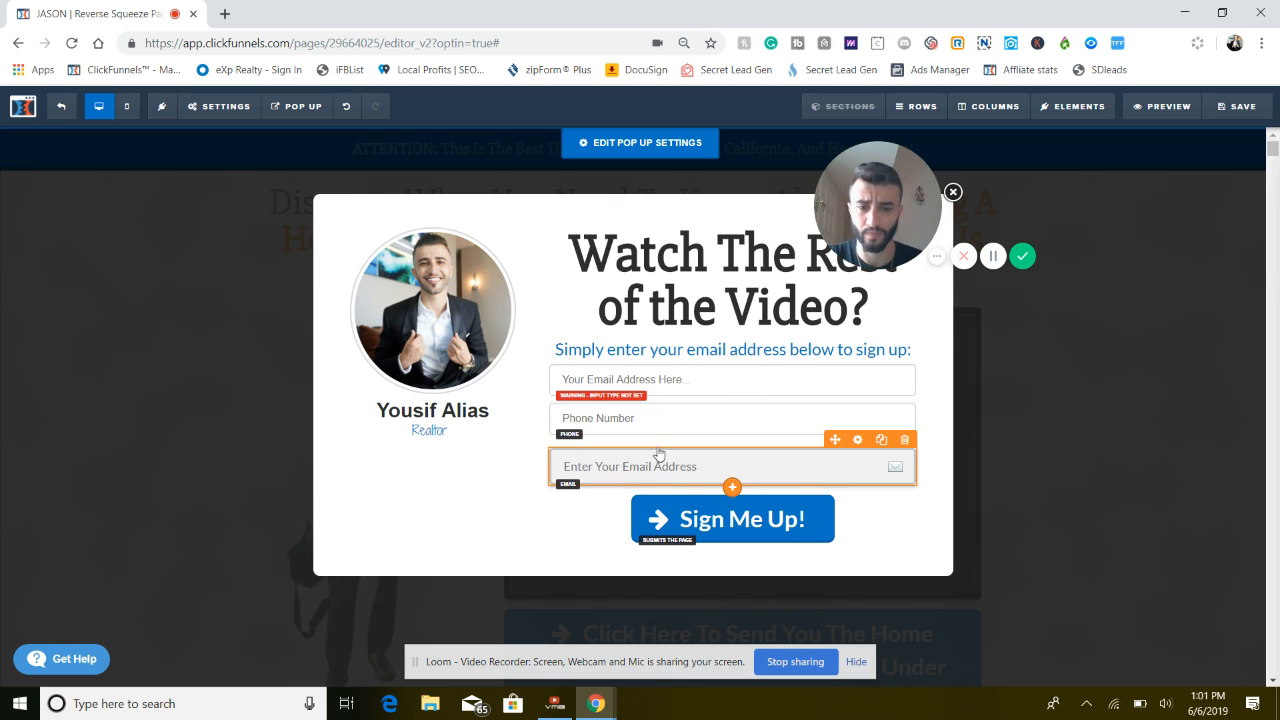
{"action": "left_click_drag", "start_coordinate": [657, 451], "coordinate": [651, 411]}
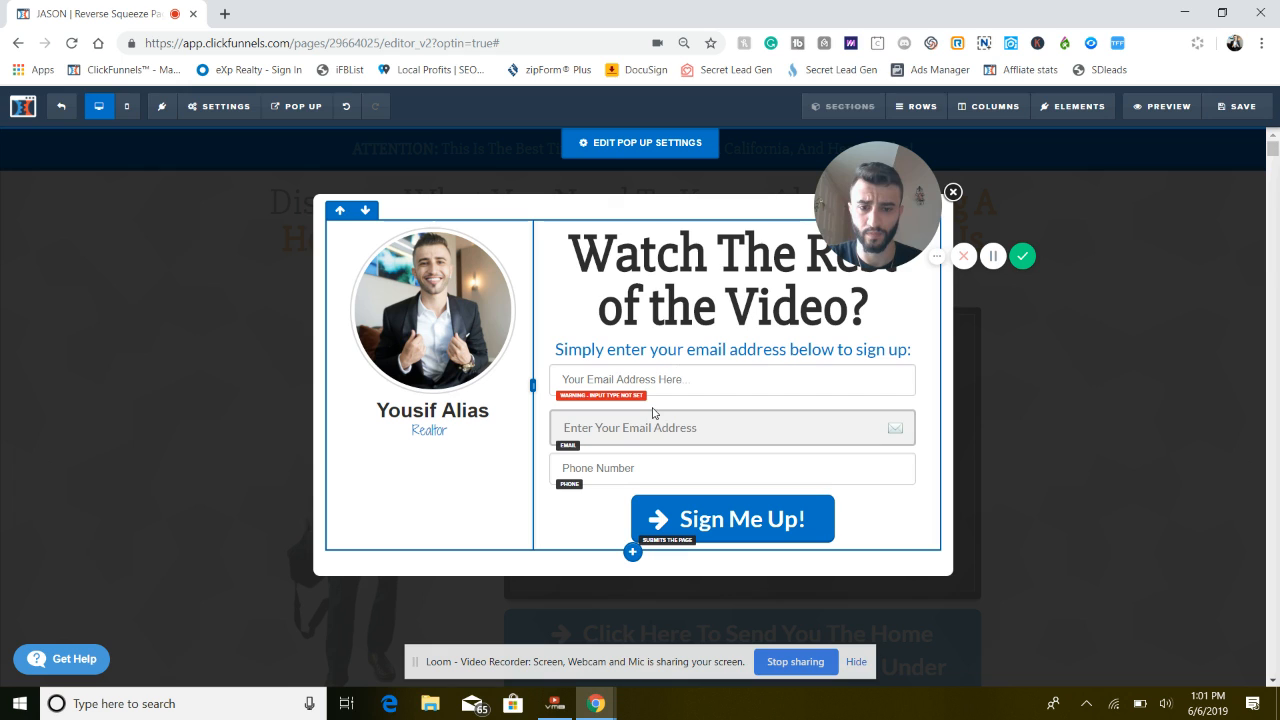
Change the phone field's placeholder text to "Phone Number(Optional)"
{"action": "left_click", "coordinate": [653, 482]}
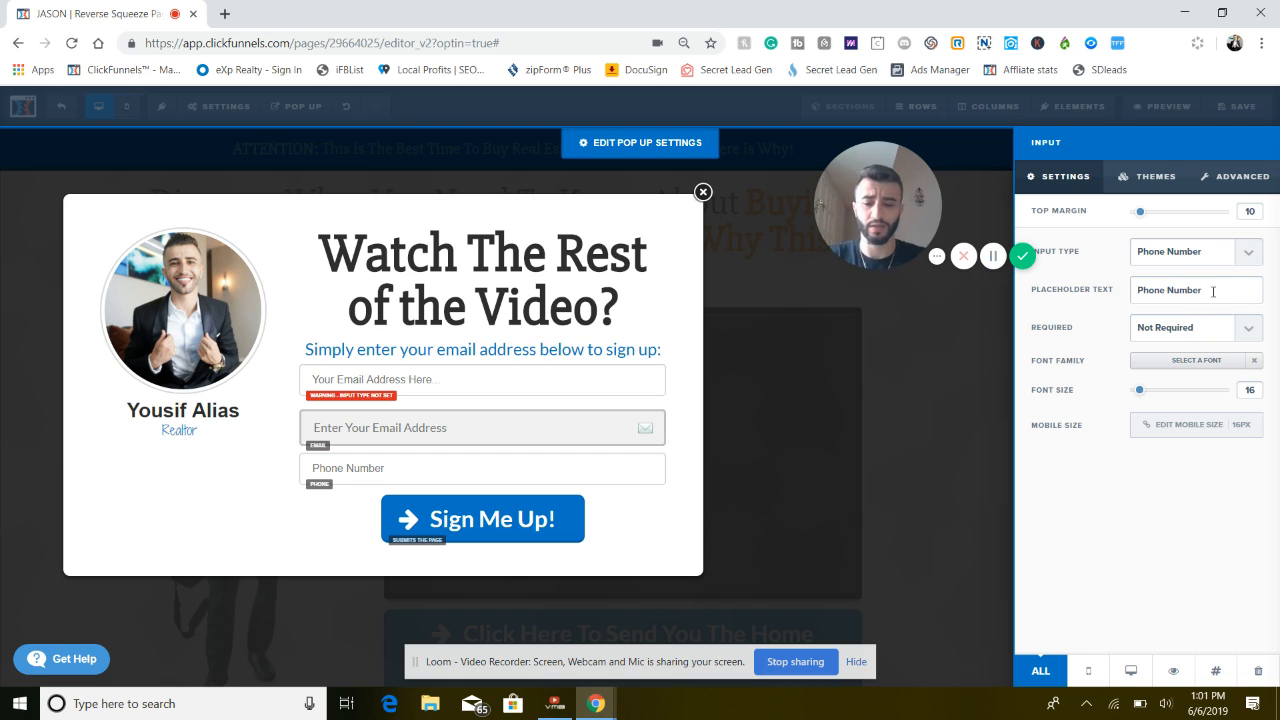
{"action": "type", "text": "Opto"}
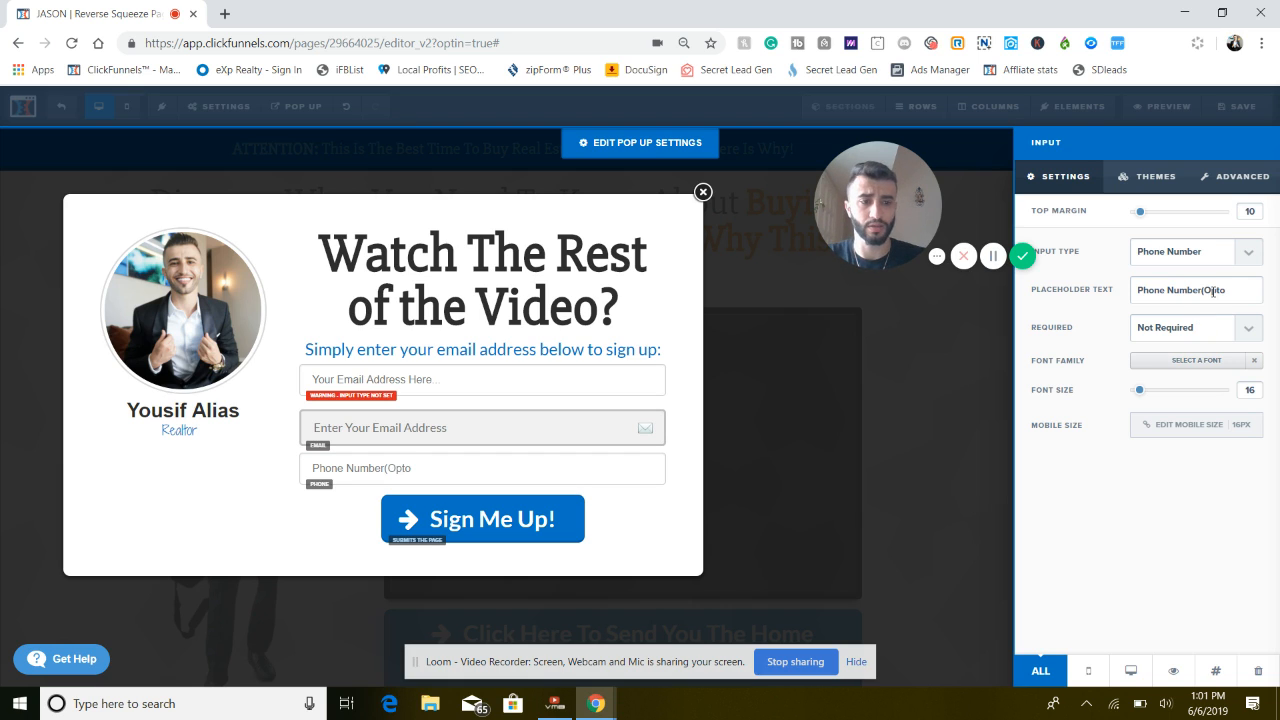
{"action": "key", "text": "BackSpace"}
{"action": "type", "text": "ional)"}
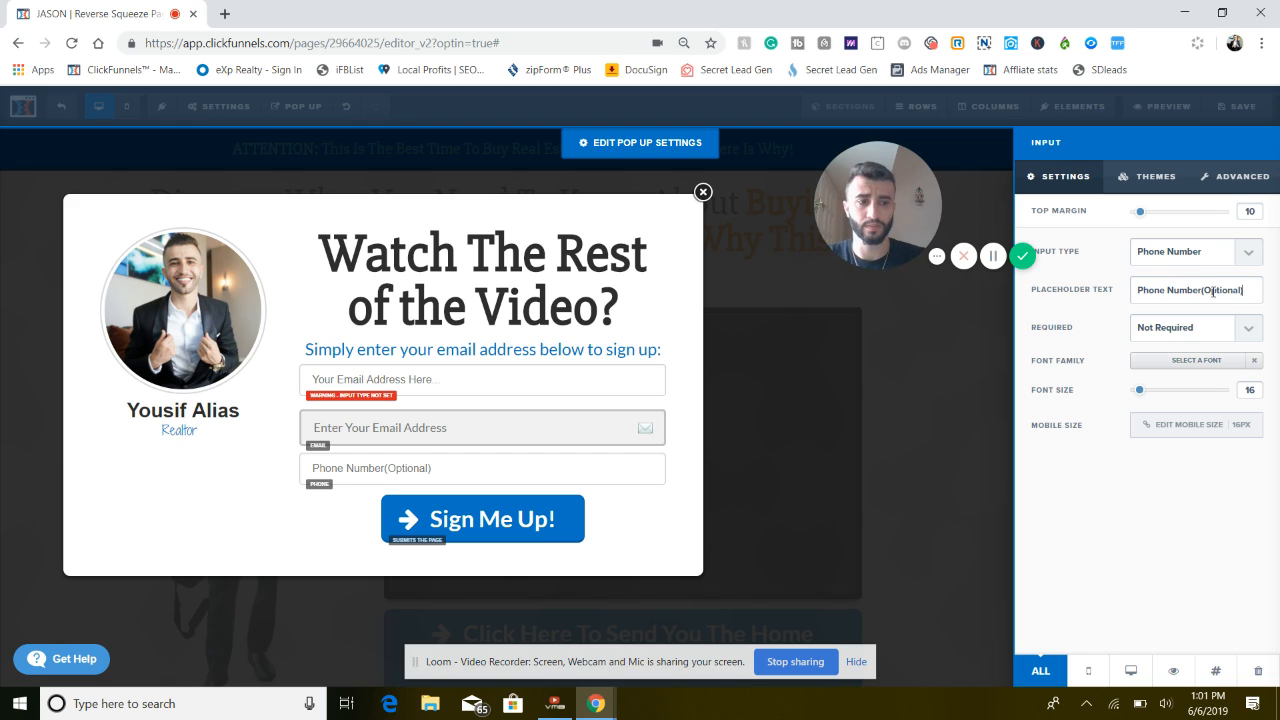
{"action": "left_click", "coordinate": [415, 470]}
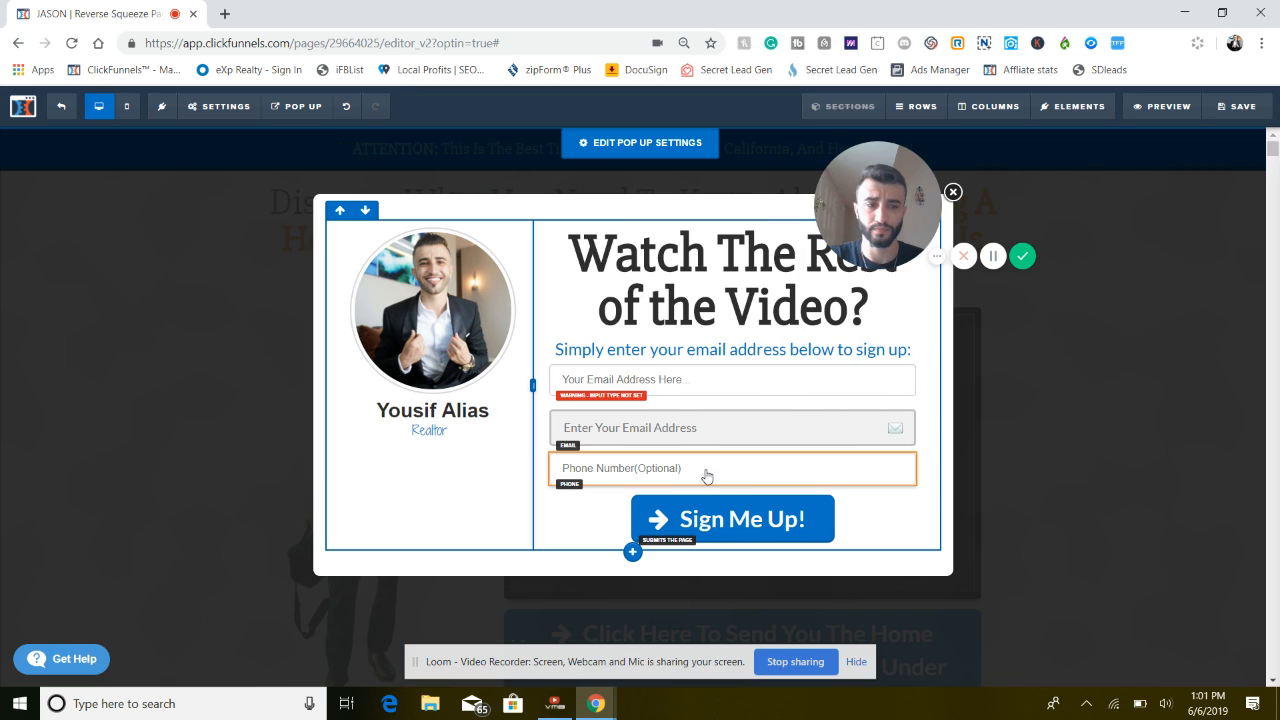
Review the phone field's input settings, including its placeholder text and required option
{"action": "mouse_move", "coordinate": [707, 476]}
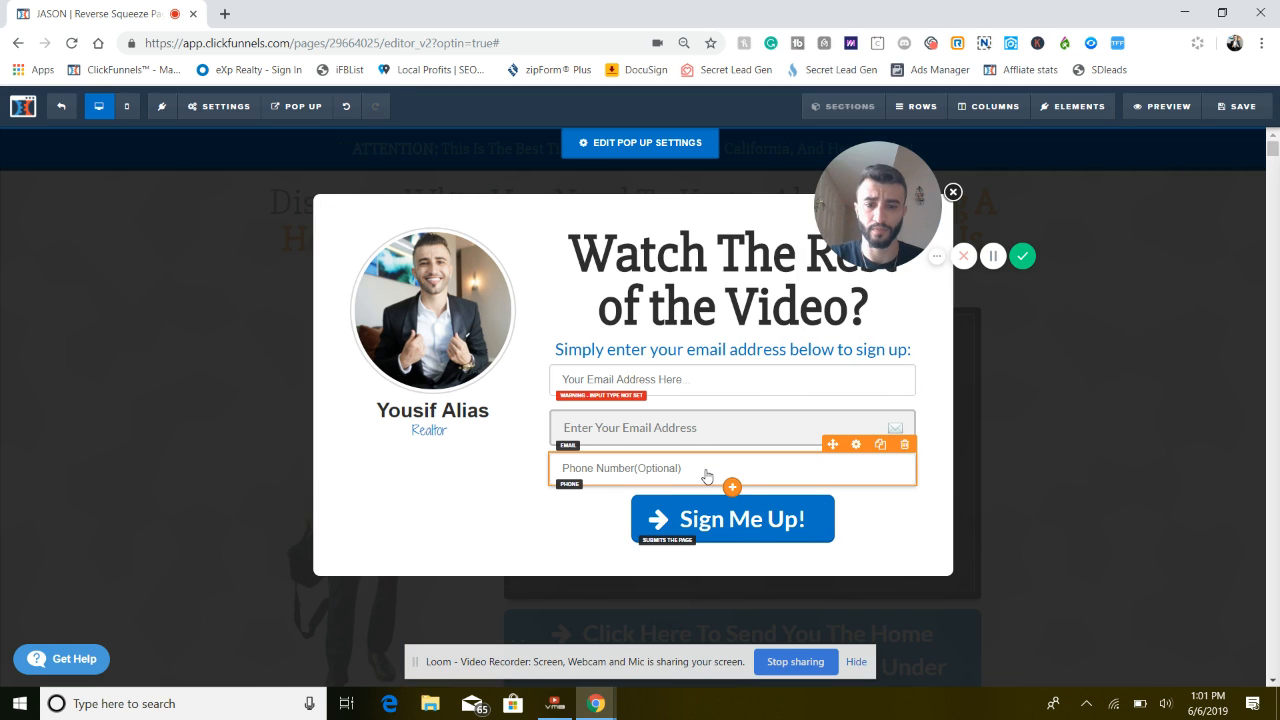
{"action": "left_click", "coordinate": [855, 446]}
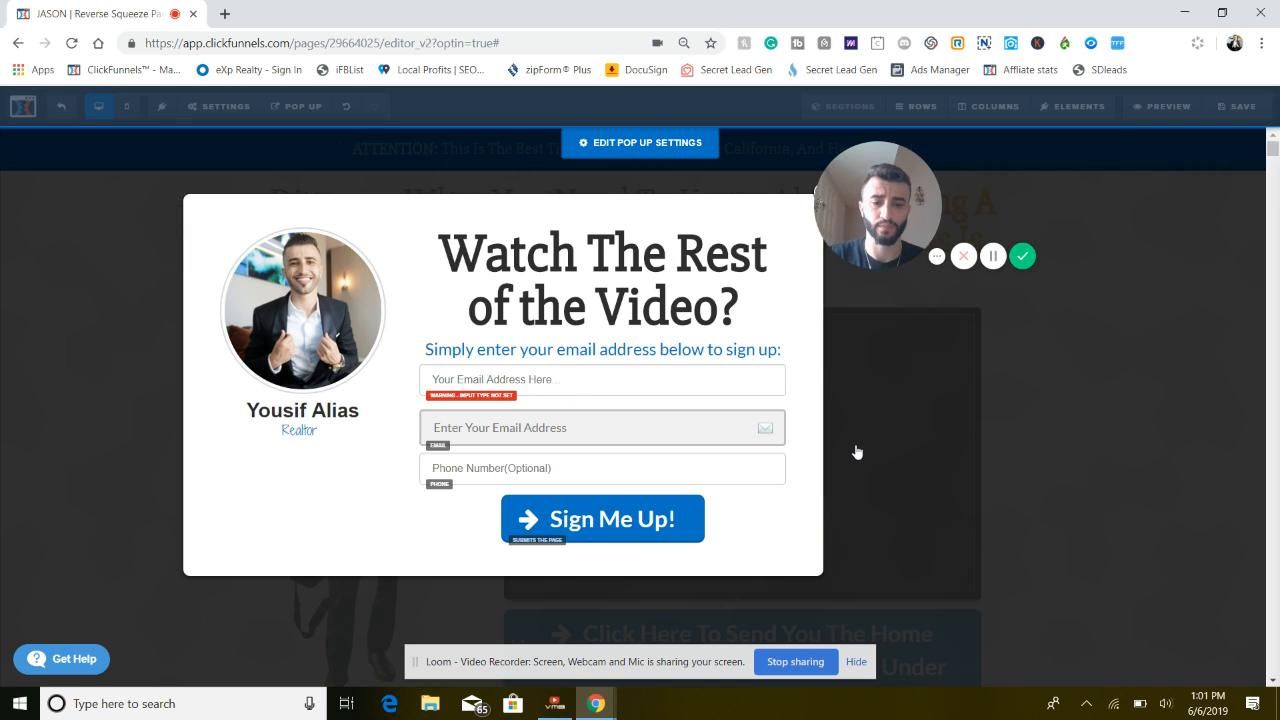
{"action": "left_click", "coordinate": [624, 477]}
{"action": "mouse_move", "coordinate": [654, 470]}
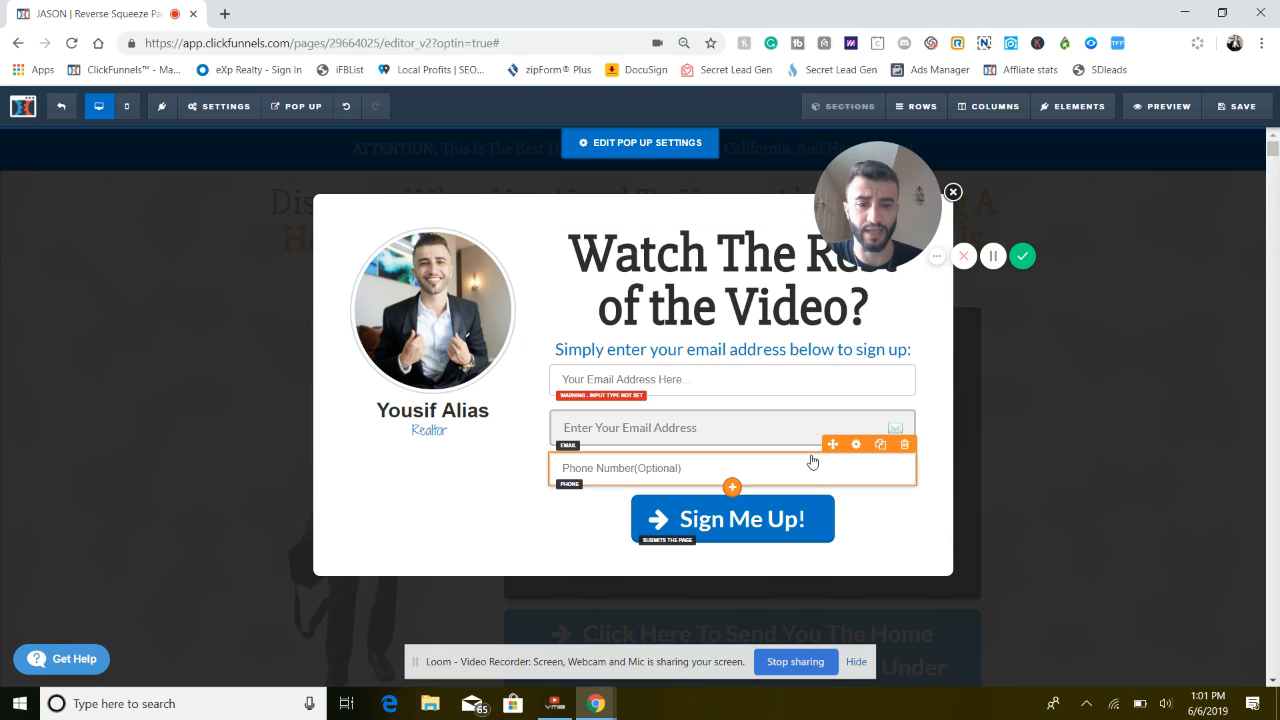
{"action": "left_click", "coordinate": [856, 446]}
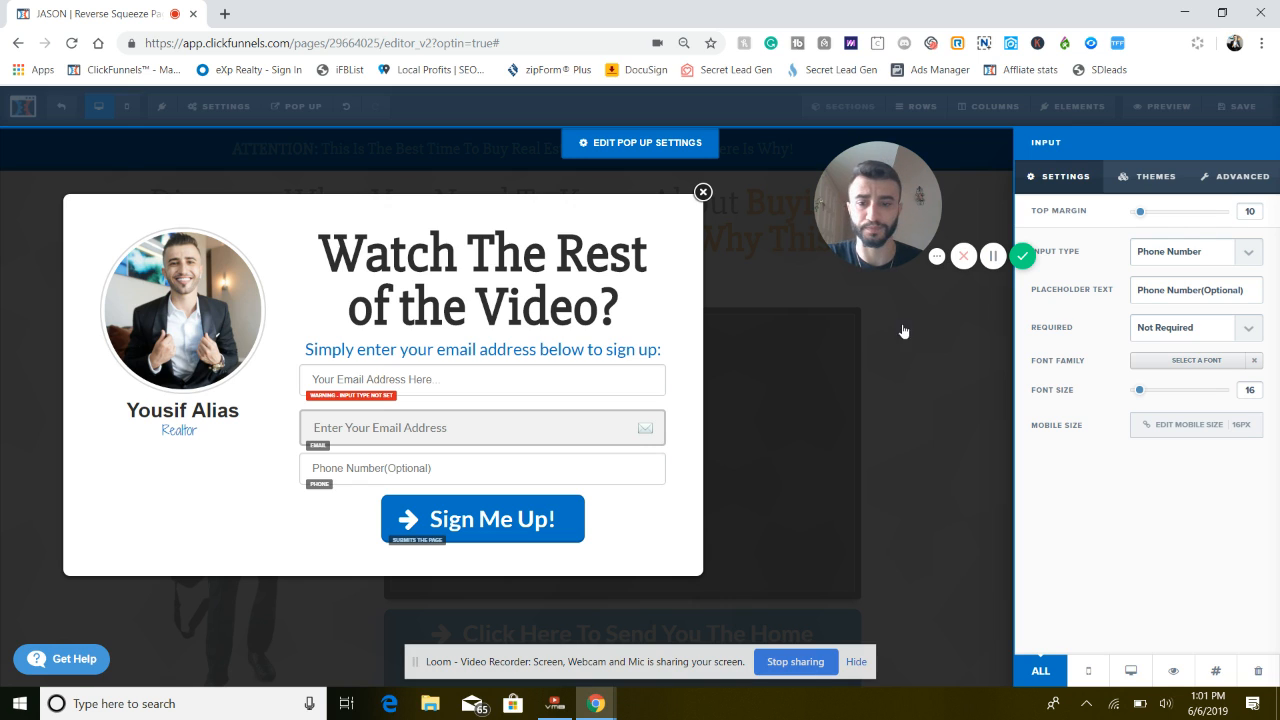
{"action": "left_click", "coordinate": [466, 391]}
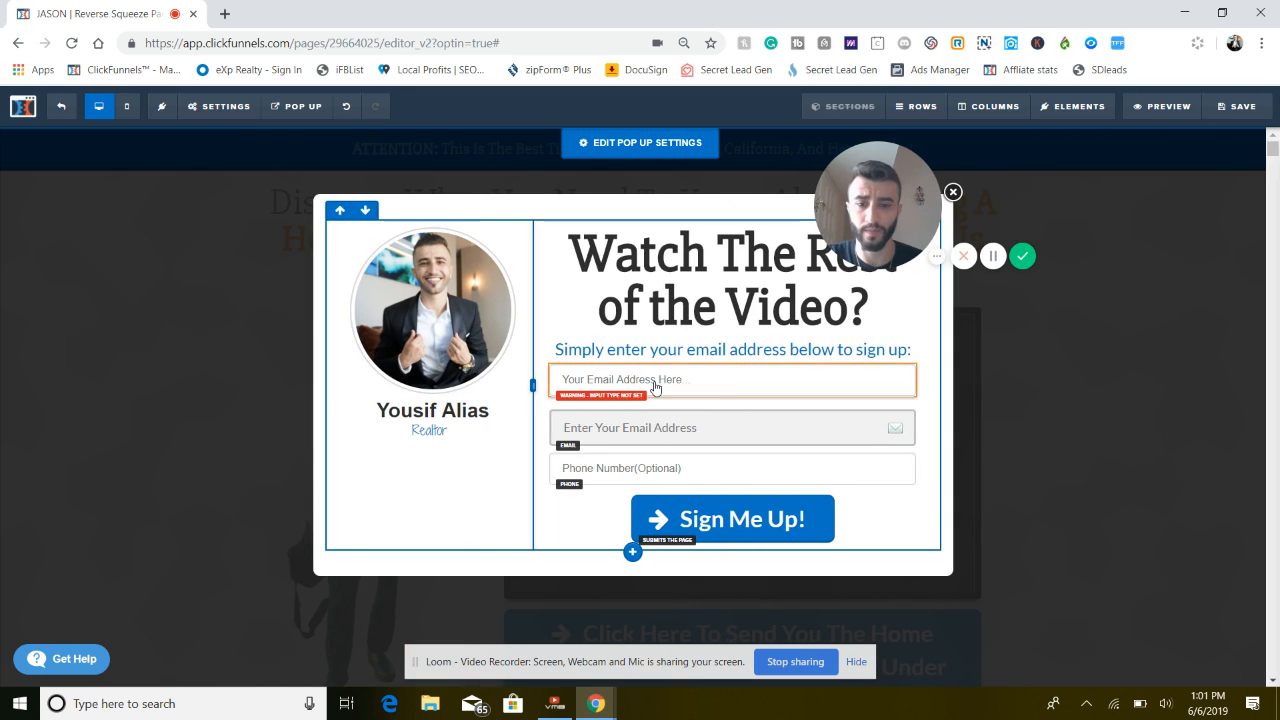
Set the input type of the first, still unassigned form field to Full Name
{"action": "left_click", "coordinate": [732, 381]}
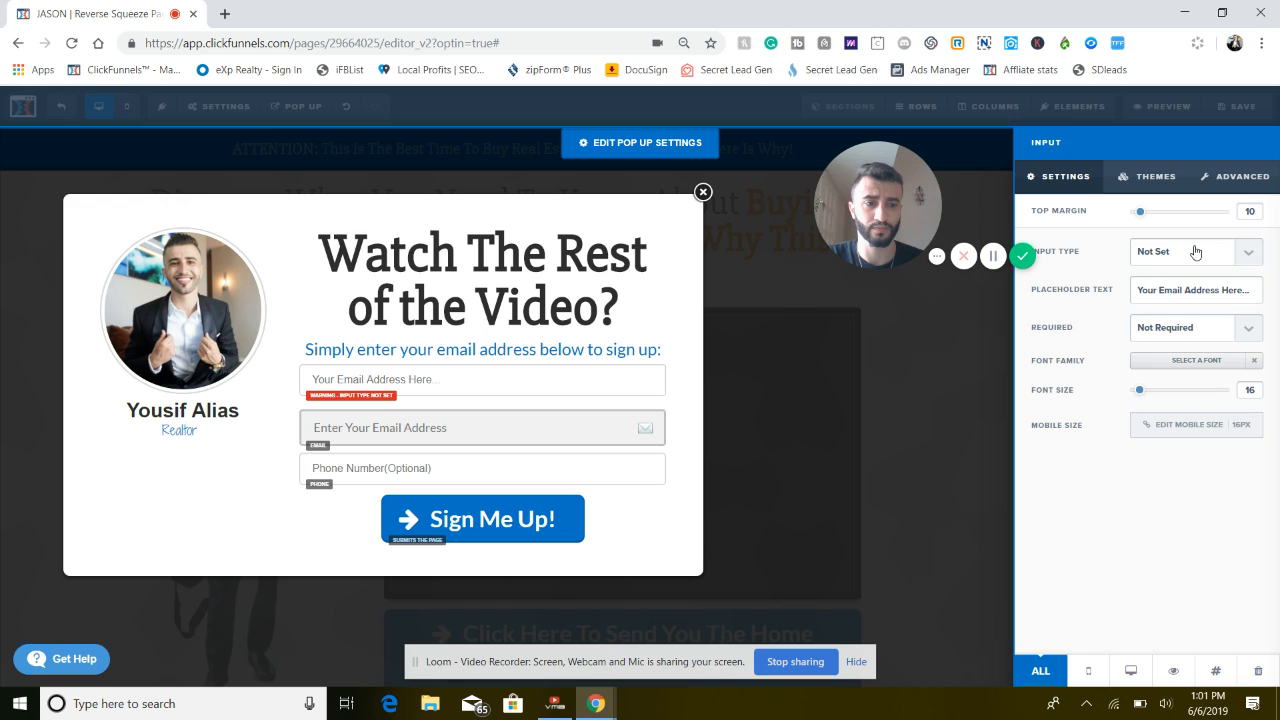
{"action": "left_click", "coordinate": [1195, 252]}
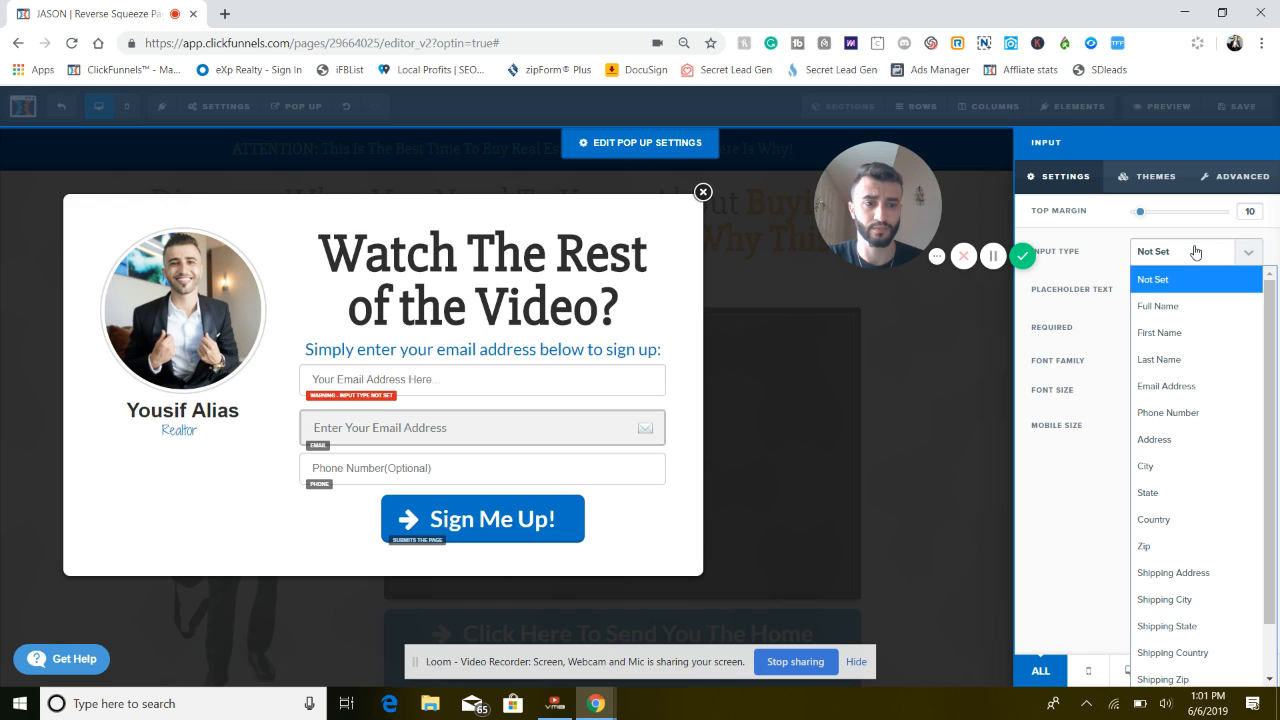
{"action": "left_click", "coordinate": [1196, 306]}
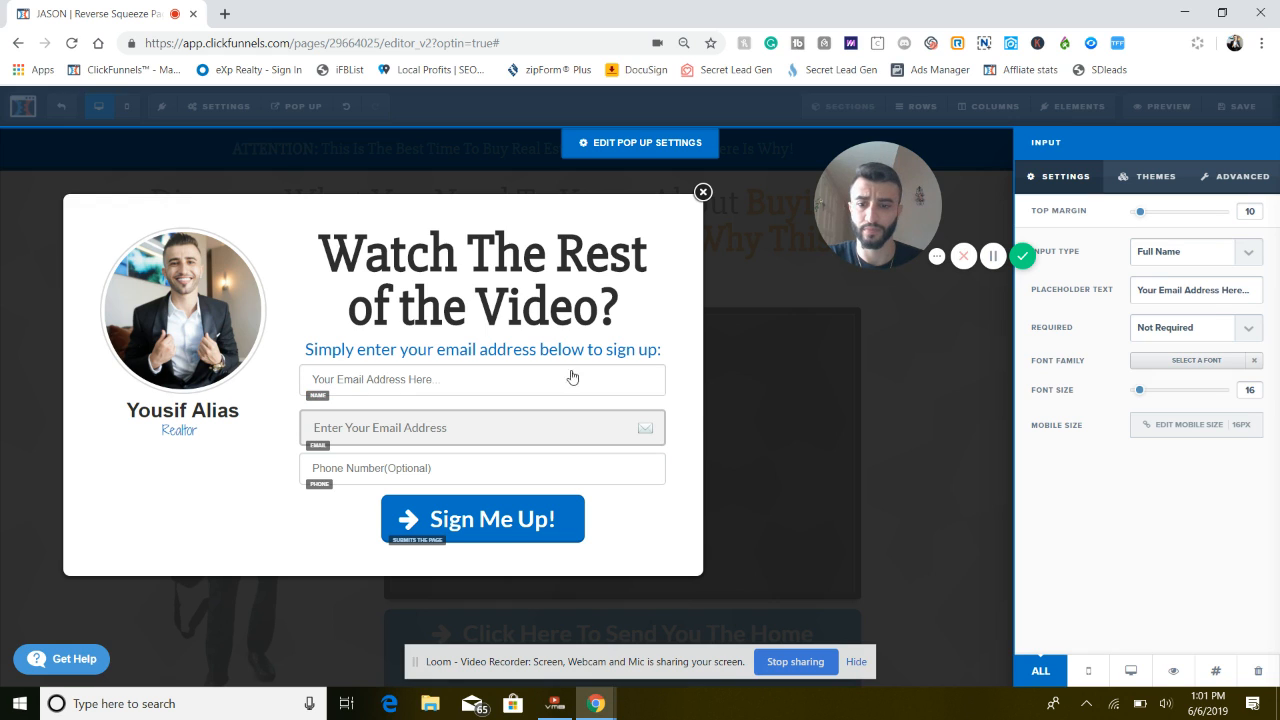
{"action": "left_click", "coordinate": [901, 402]}
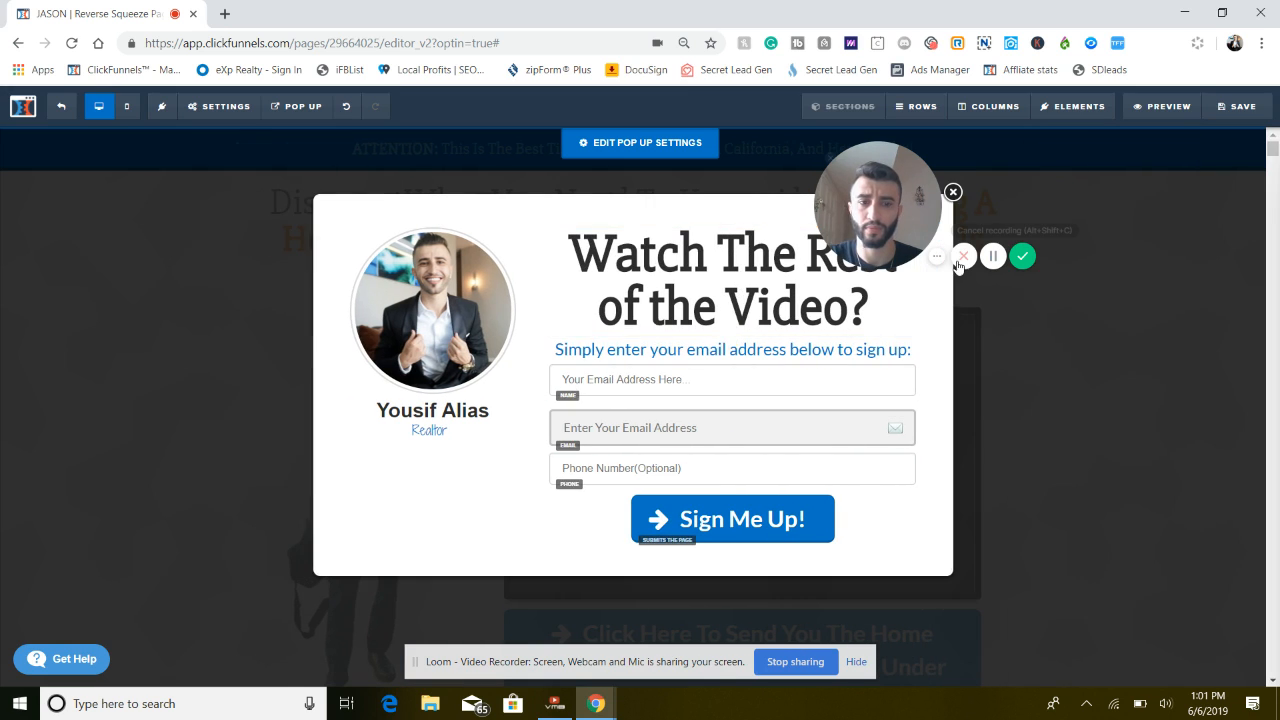
Replace the opt-in pop-up's headline text with "Where Should We Send Your Guide + Home List?"
{"action": "left_click", "coordinate": [718, 300]}
{"action": "triple_click", "coordinate": [711, 292]}
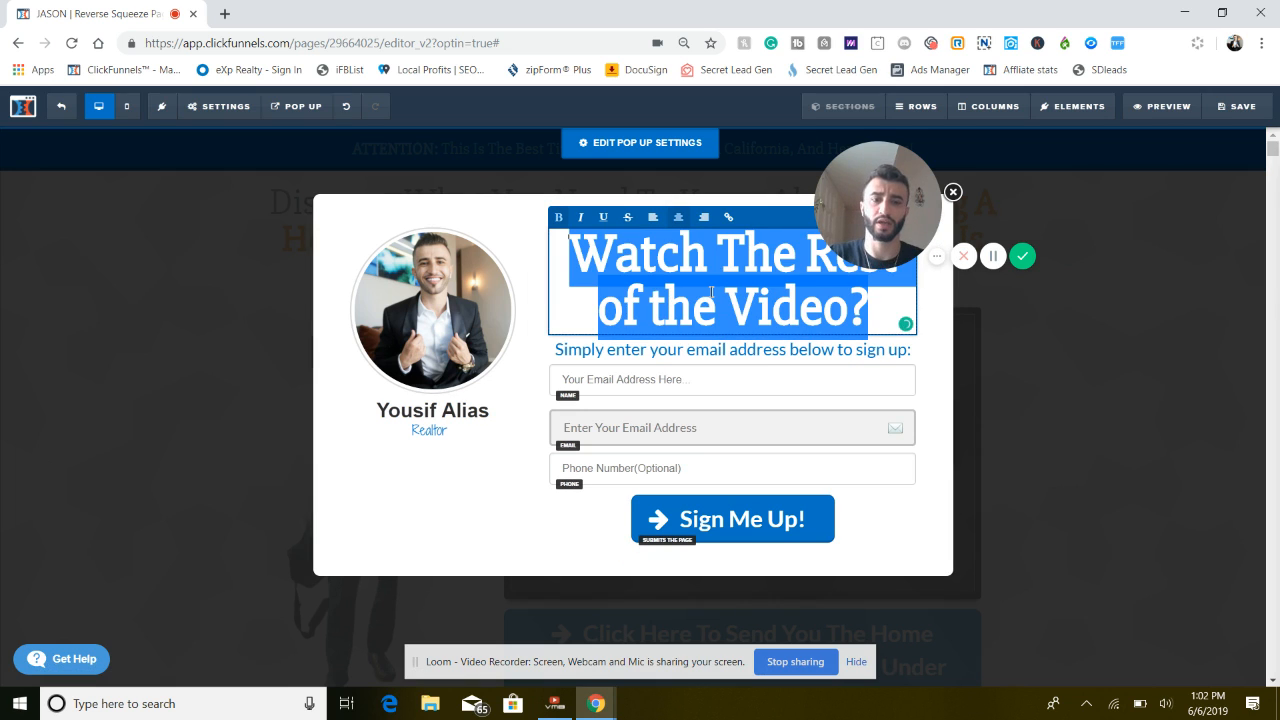
{"action": "left_click", "coordinate": [1005, 191]}
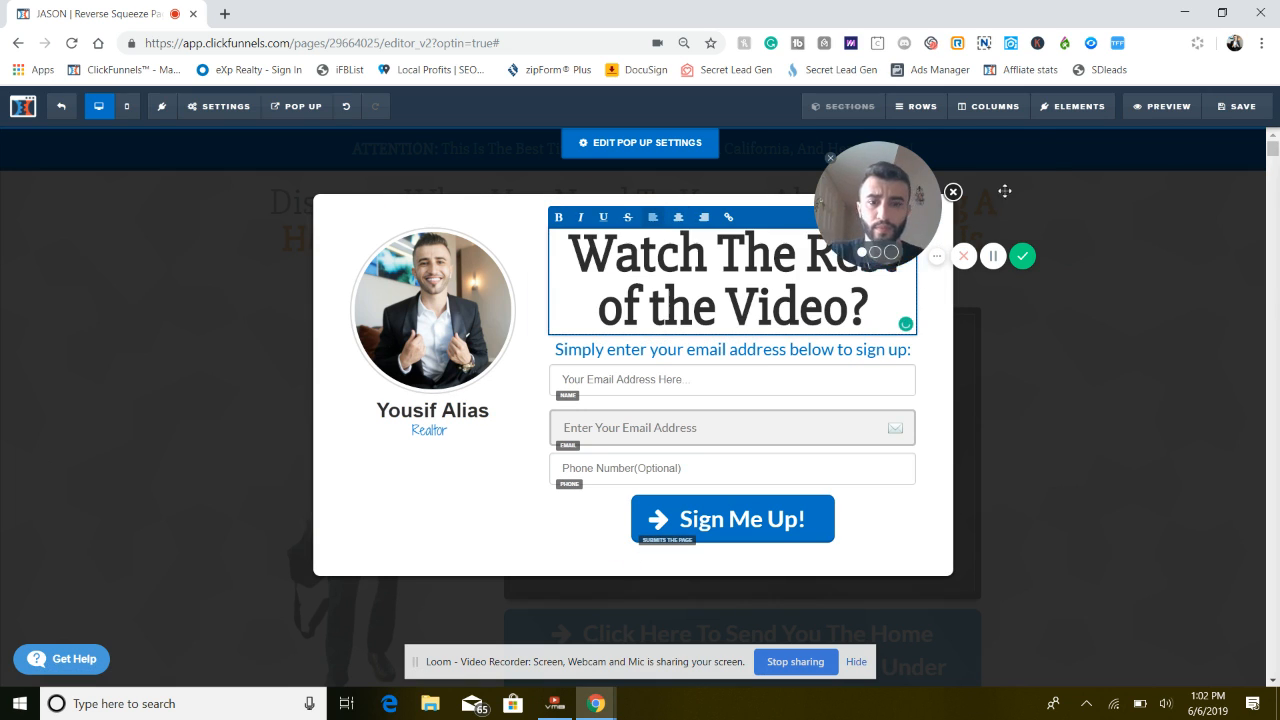
{"action": "left_click_drag", "start_coordinate": [1005, 191], "coordinate": [1144, 176]}
{"action": "triple_click", "coordinate": [778, 286]}
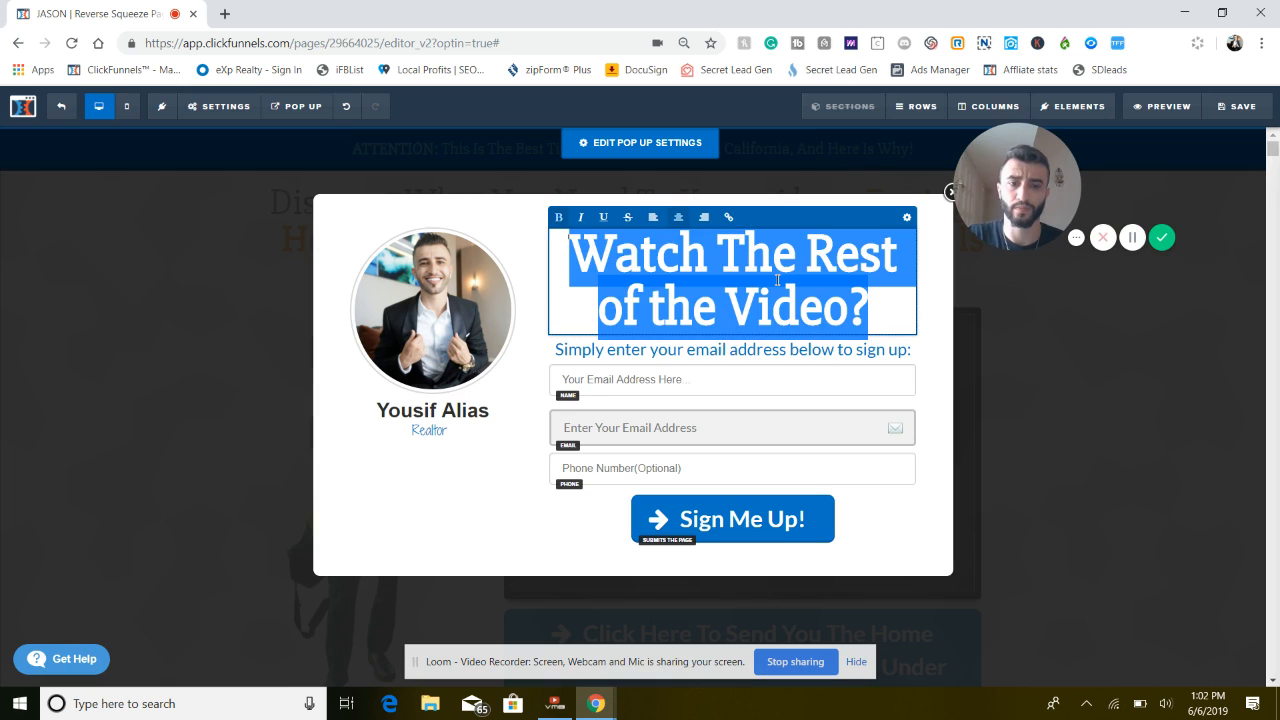
{"action": "type", "text": "Get"}
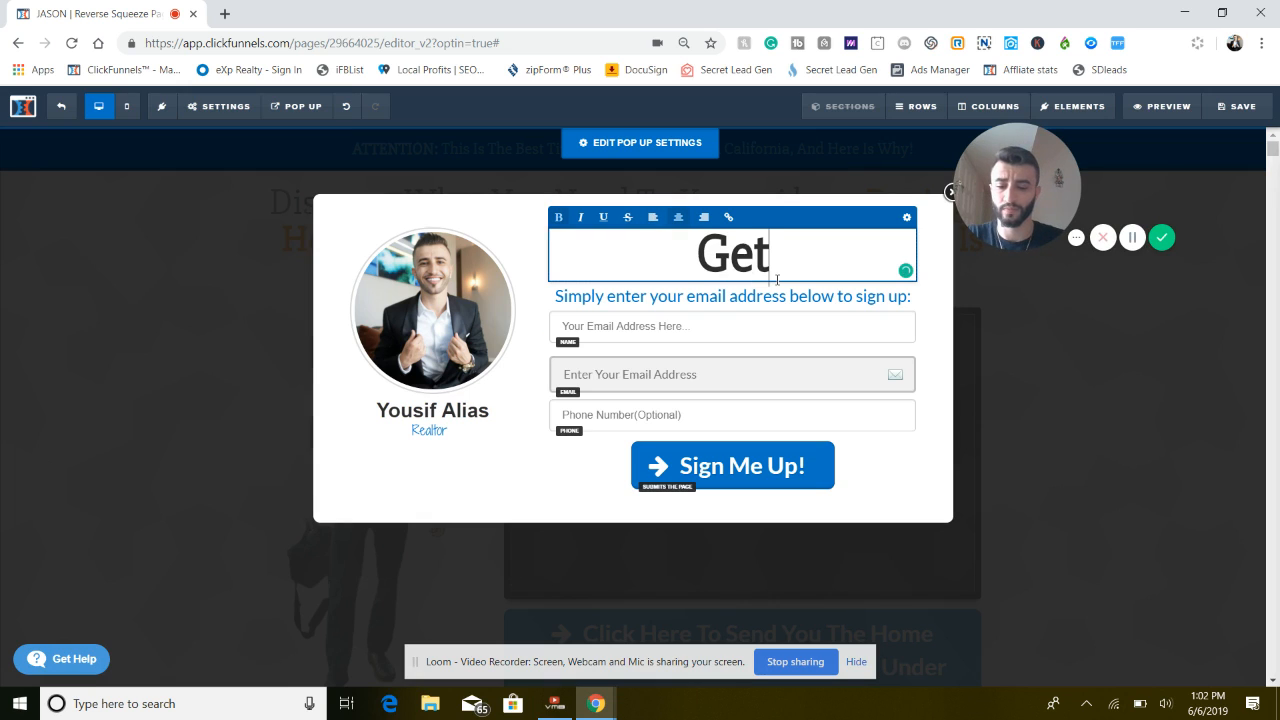
{"action": "type", "text": " Your Hom"}
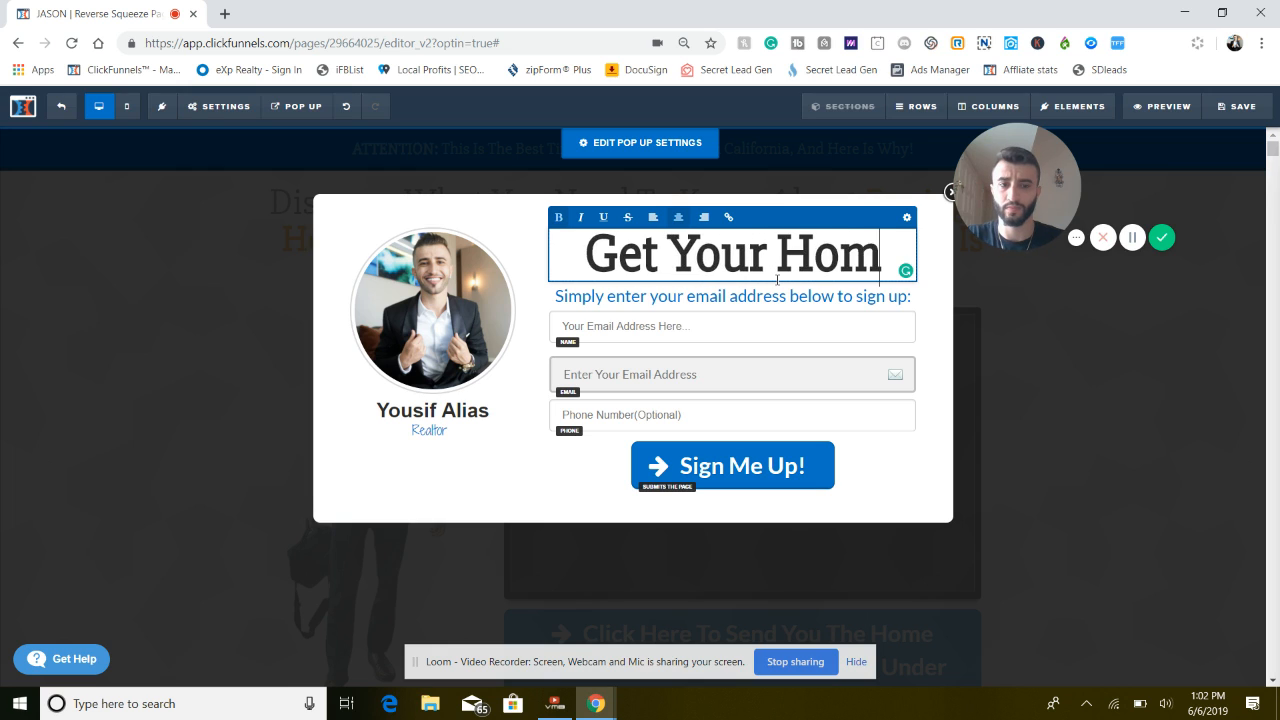
{"action": "key", "text": "BackSpace"}
{"action": "key", "text": "BackSpace"}
{"action": "key", "text": "BackSpace"}
{"action": "key", "text": "BackSpace"}
{"action": "key", "text": "BackSpace"}
{"action": "key", "text": "BackSpace"}
{"action": "key", "text": "BackSpace"}
{"action": "key", "text": "BackSpace"}
{"action": "key", "text": "BackSpace"}
{"action": "key", "text": "BackSpace"}
{"action": "key", "text": "BackSpace"}
{"action": "key", "text": "BackSpace"}
{"action": "type", "text": "W"}
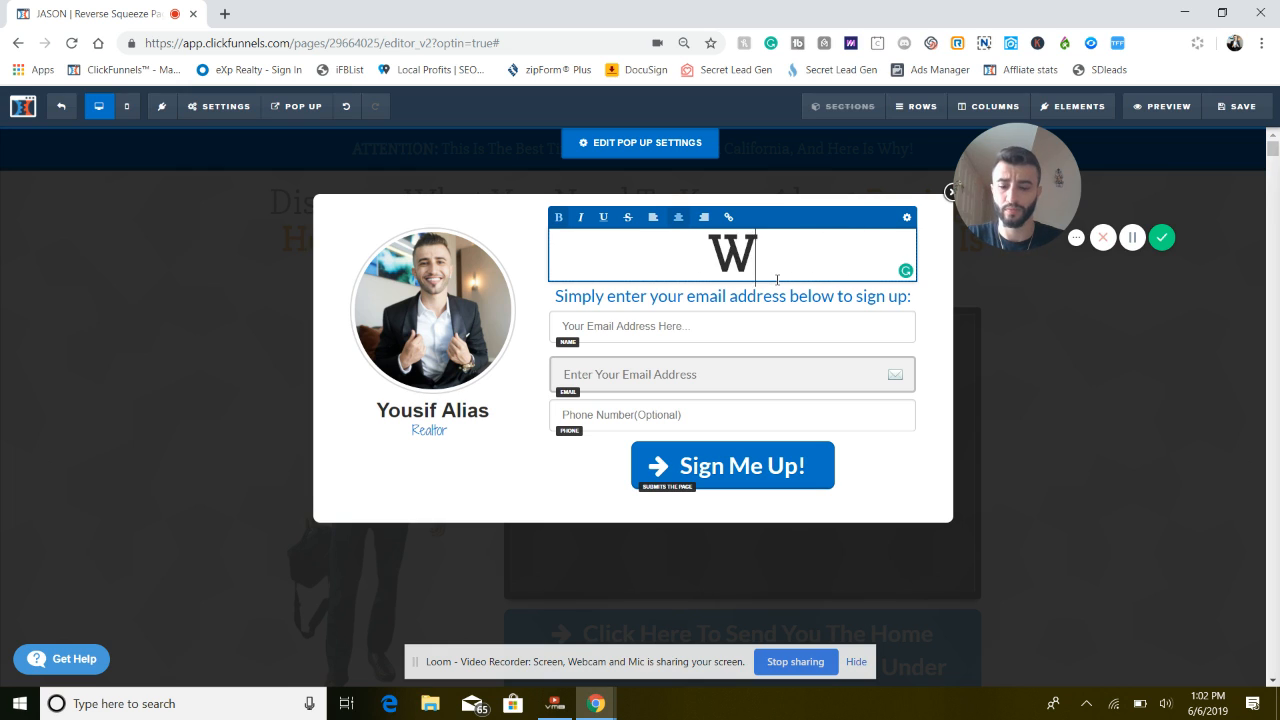
{"action": "type", "text": "here Should"}
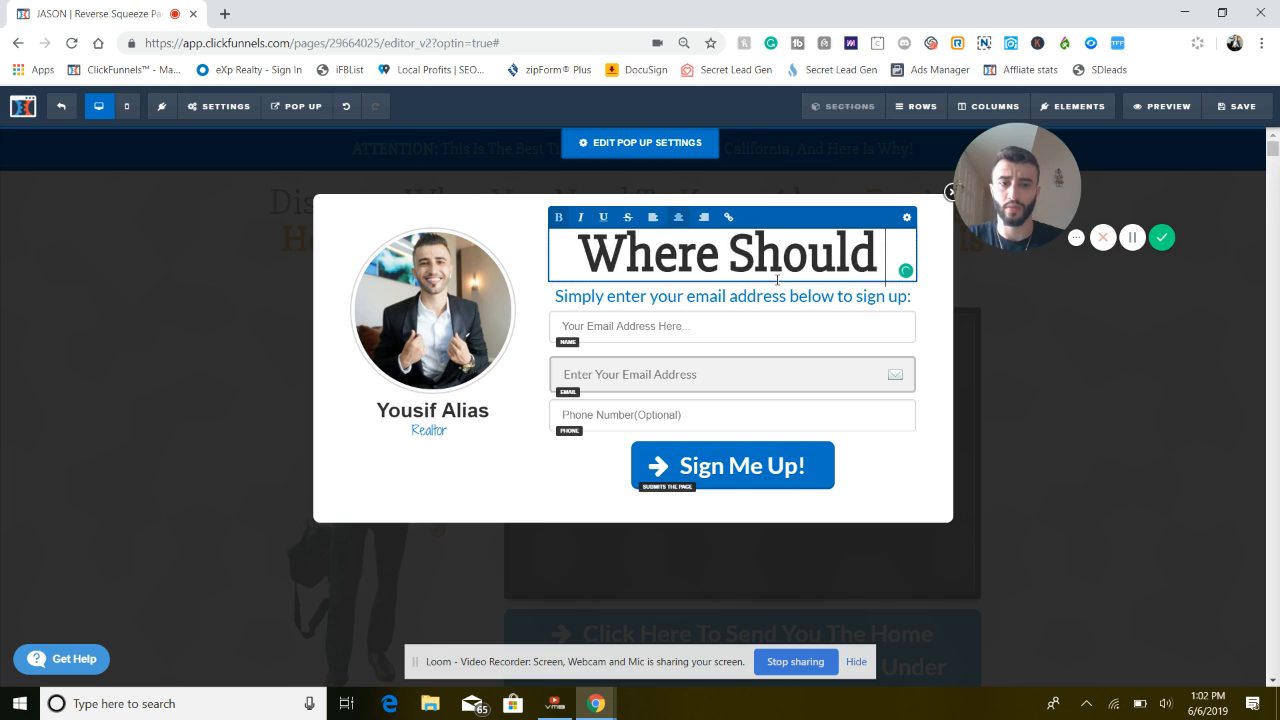
{"action": "type", "text": " We Send Yo"}
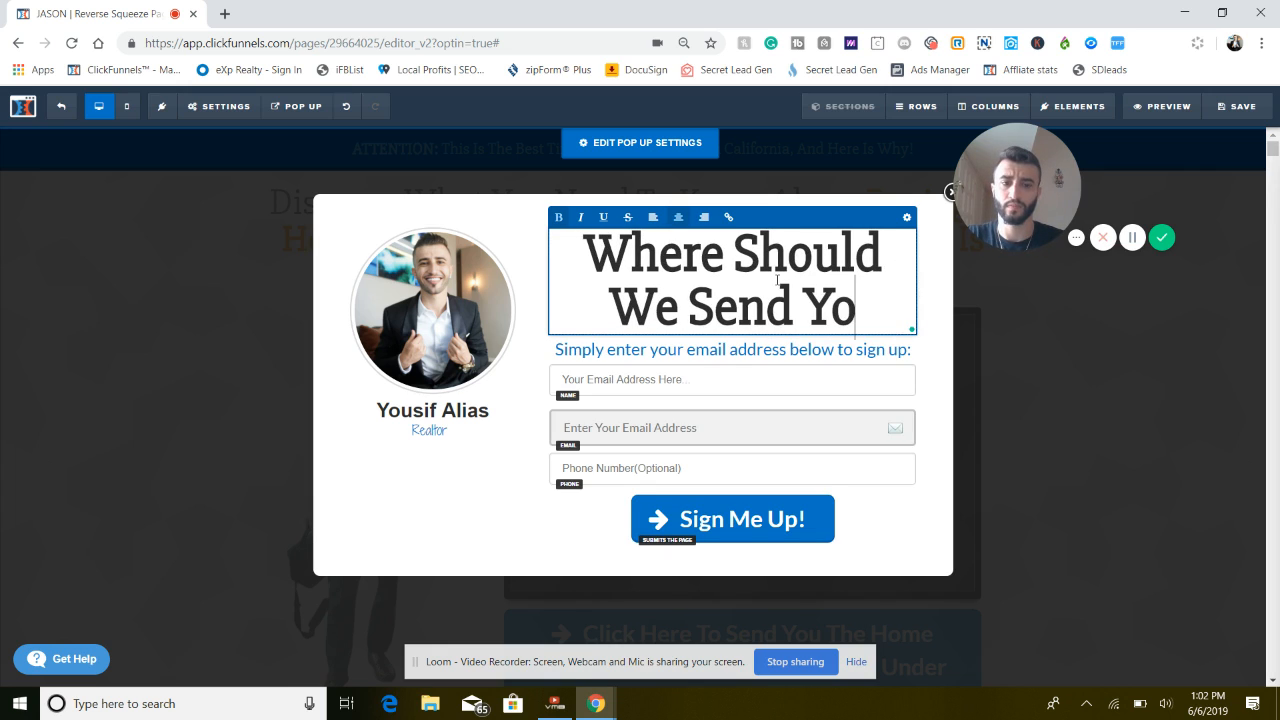
{"action": "type", "text": "ur Guide a"}
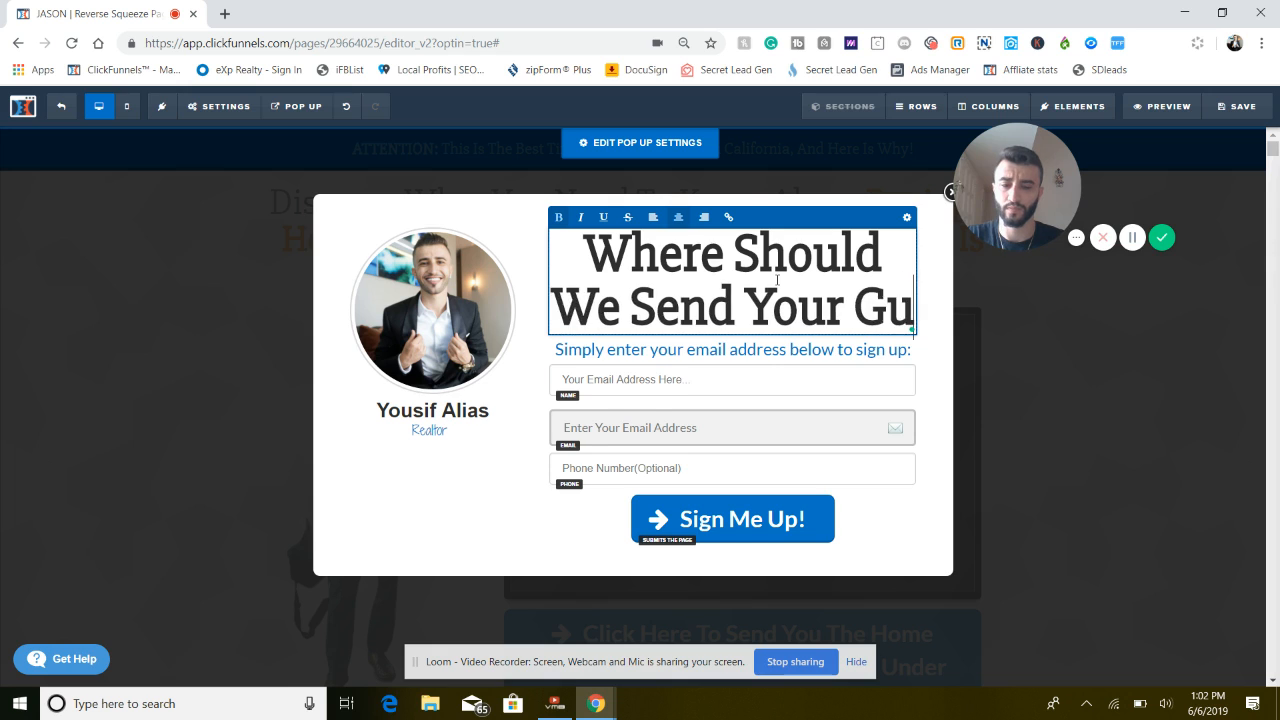
{"action": "key", "text": "BackSpace"}
{"action": "key", "text": "BackSpace"}
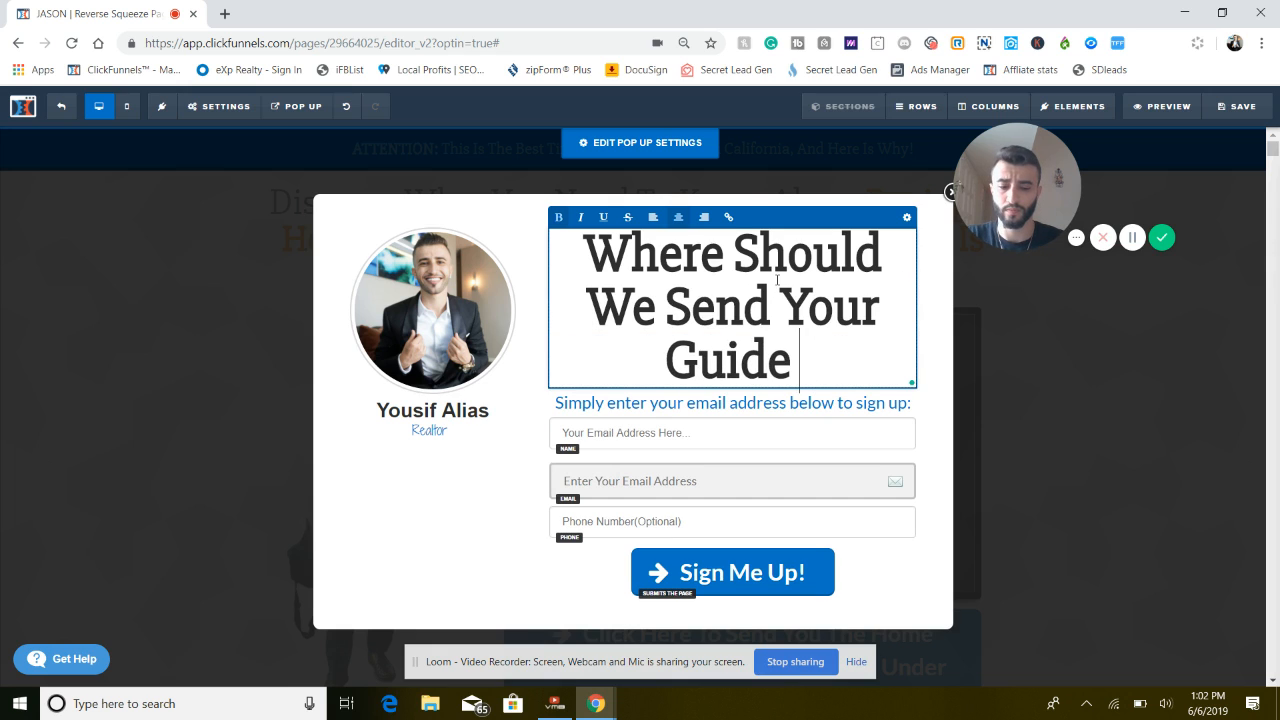
{"action": "type", "text": "+"}
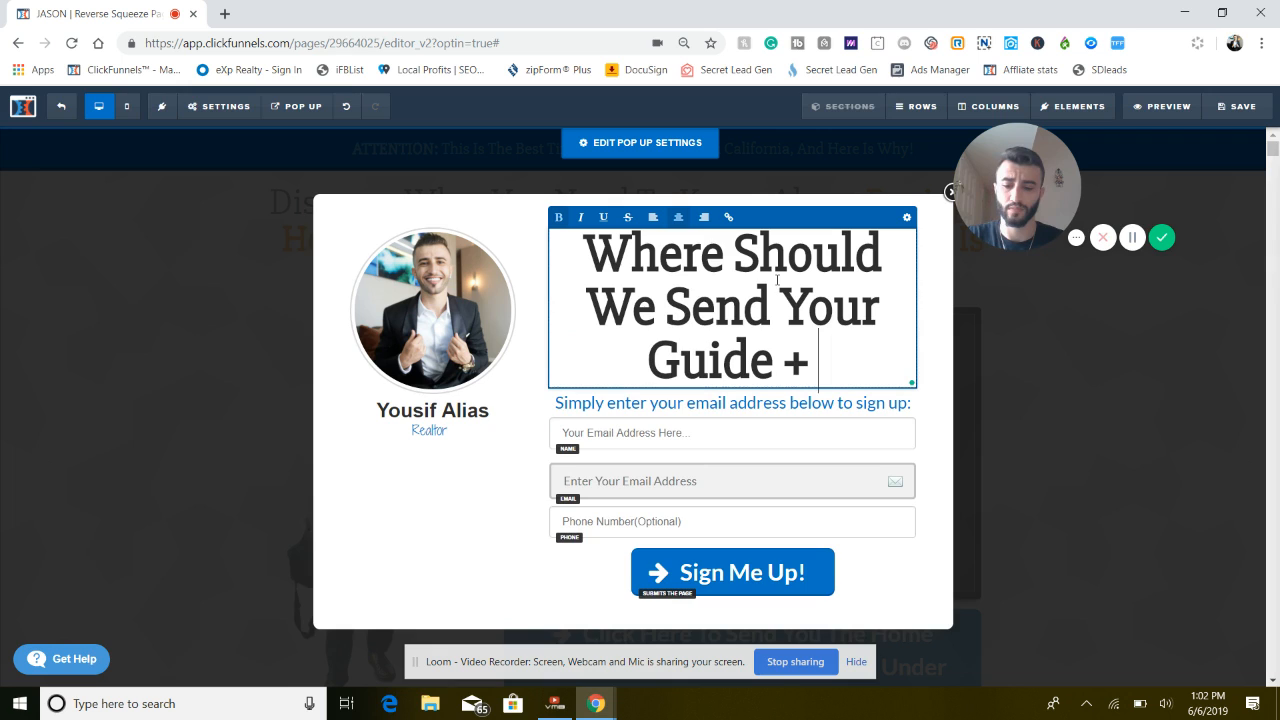
{"action": "type", "text": " Home List"}
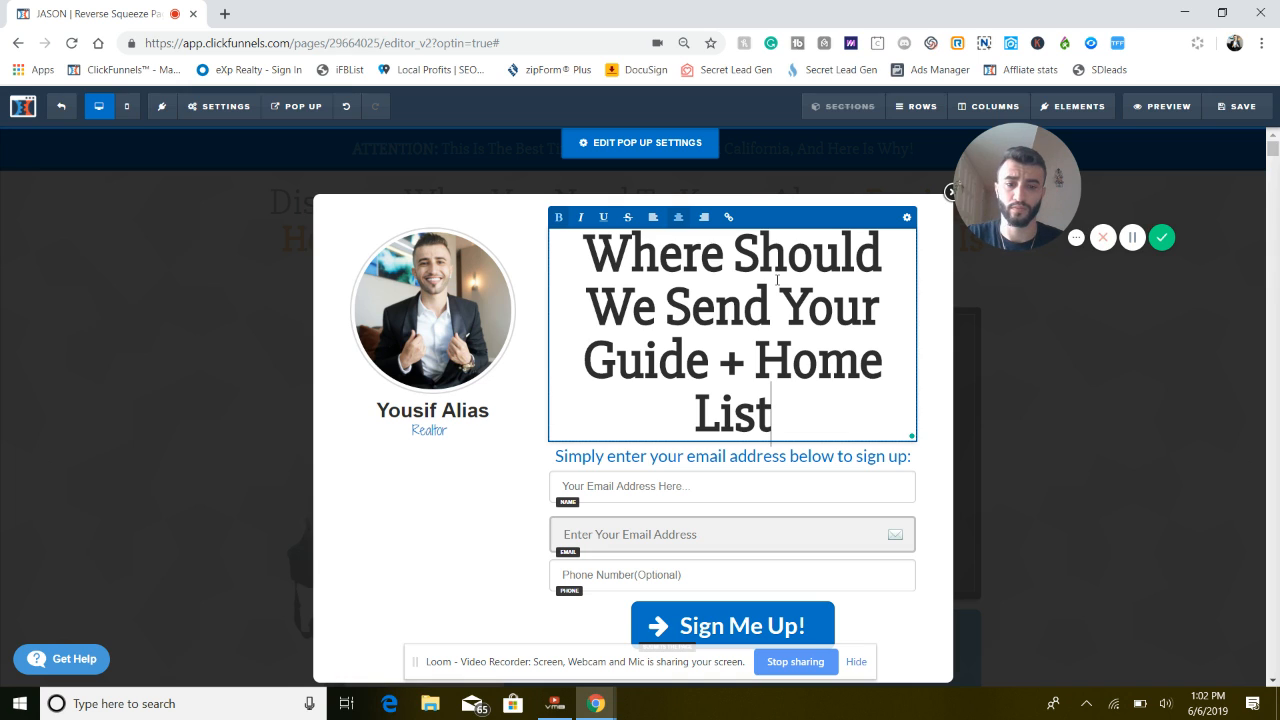
{"action": "type", "text": "?"}
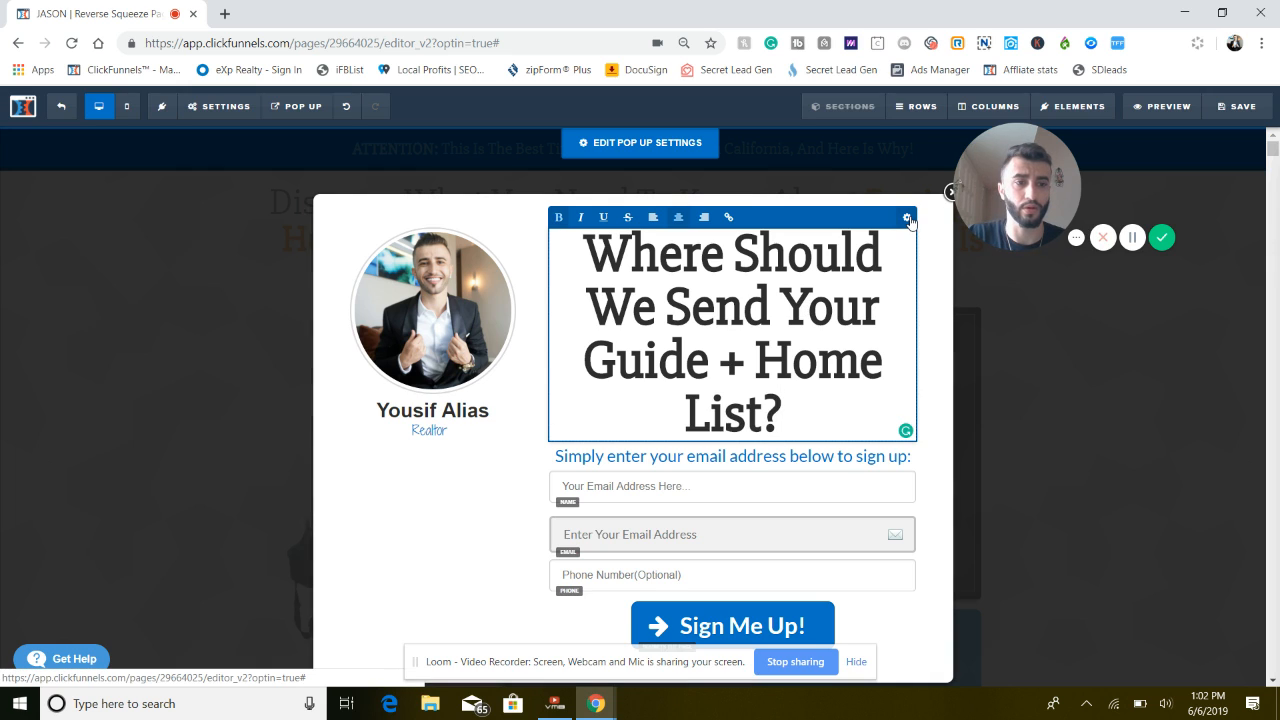
Reduce the pop-up headline's font size to 36 and return to editing the pop-up
{"action": "left_click", "coordinate": [908, 218]}
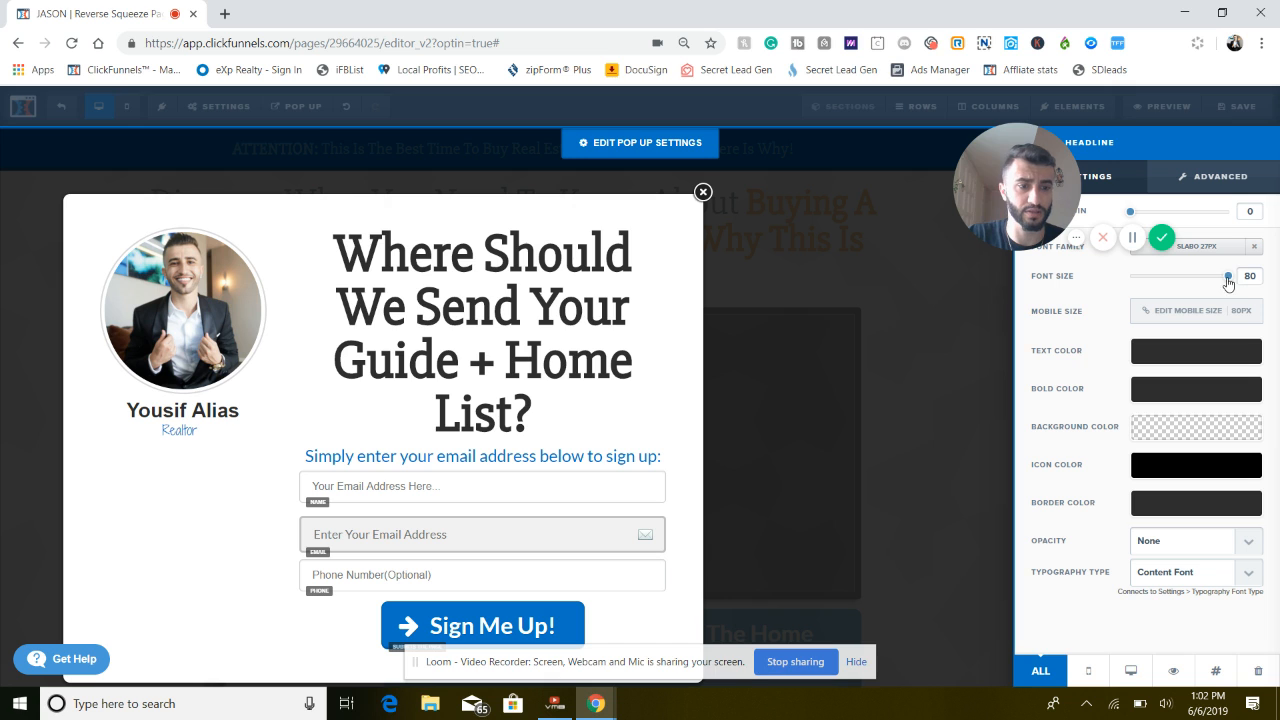
{"action": "left_click_drag", "start_coordinate": [1228, 283], "coordinate": [1172, 285]}
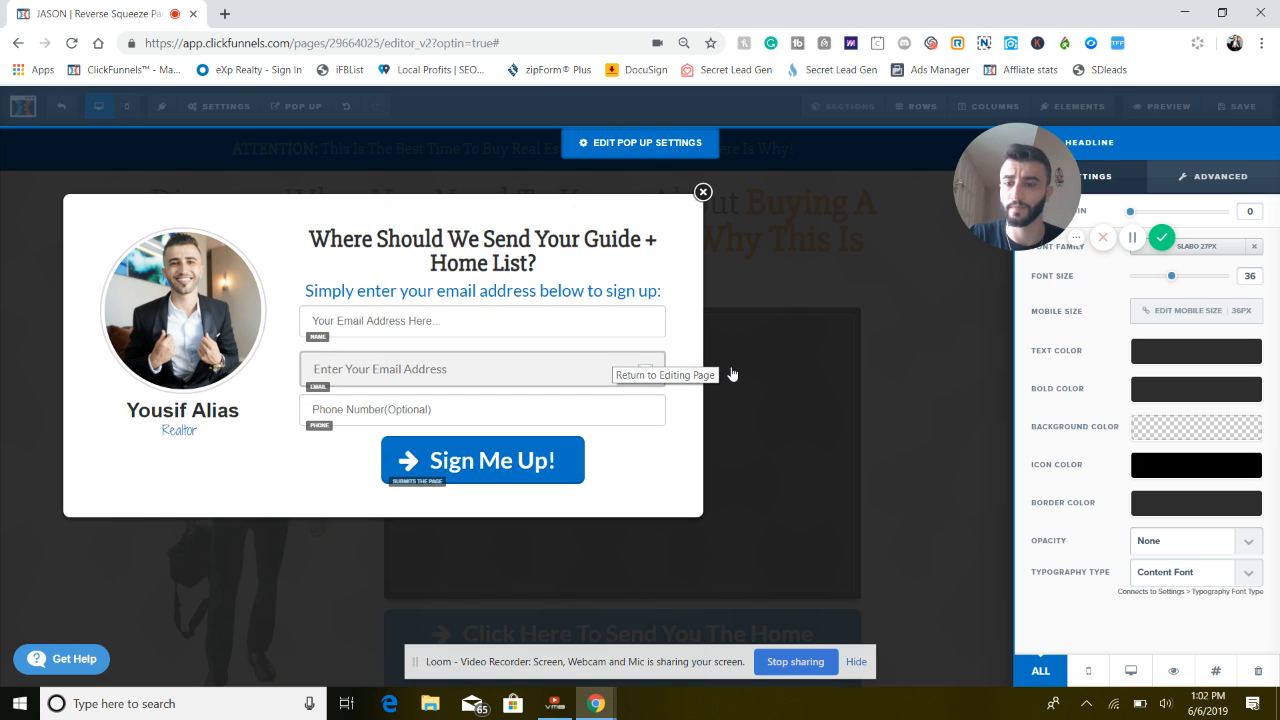
{"action": "left_click", "coordinate": [816, 418]}
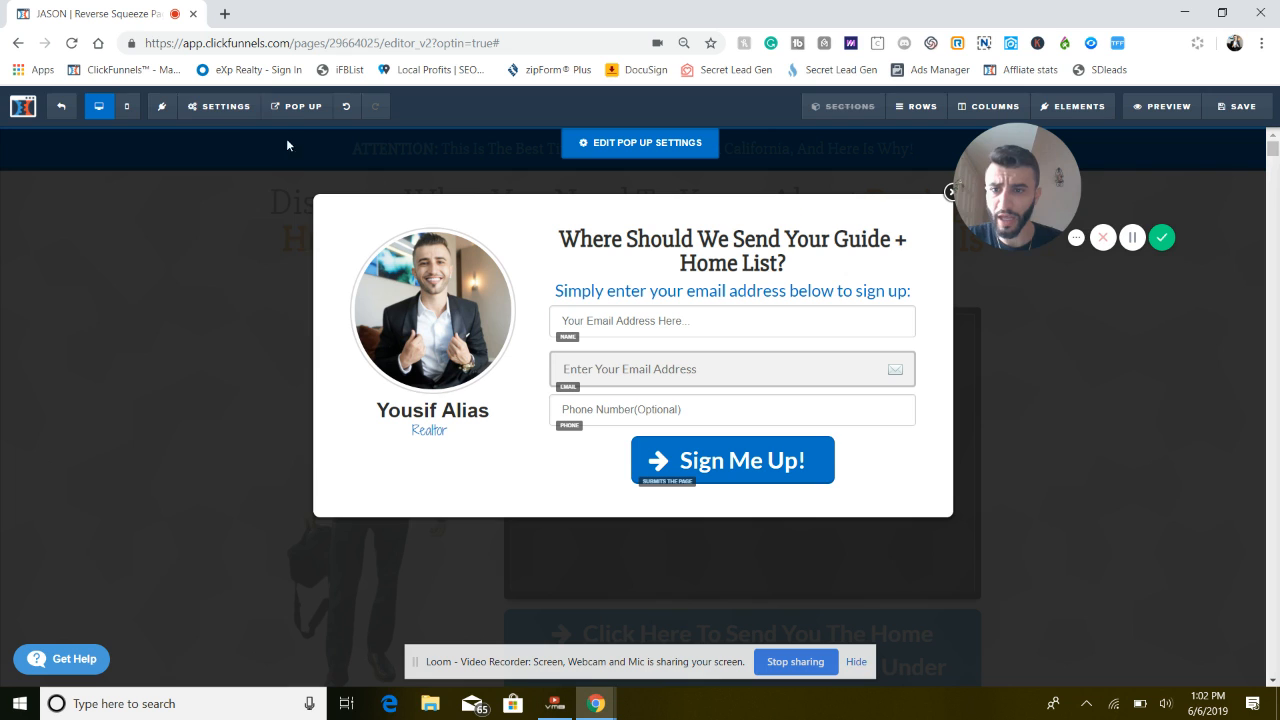
Connect the page's email integration to aweber (Aweber) with the Integrate Existing Form action and the Realtors list
{"action": "mouse_move", "coordinate": [237, 114]}
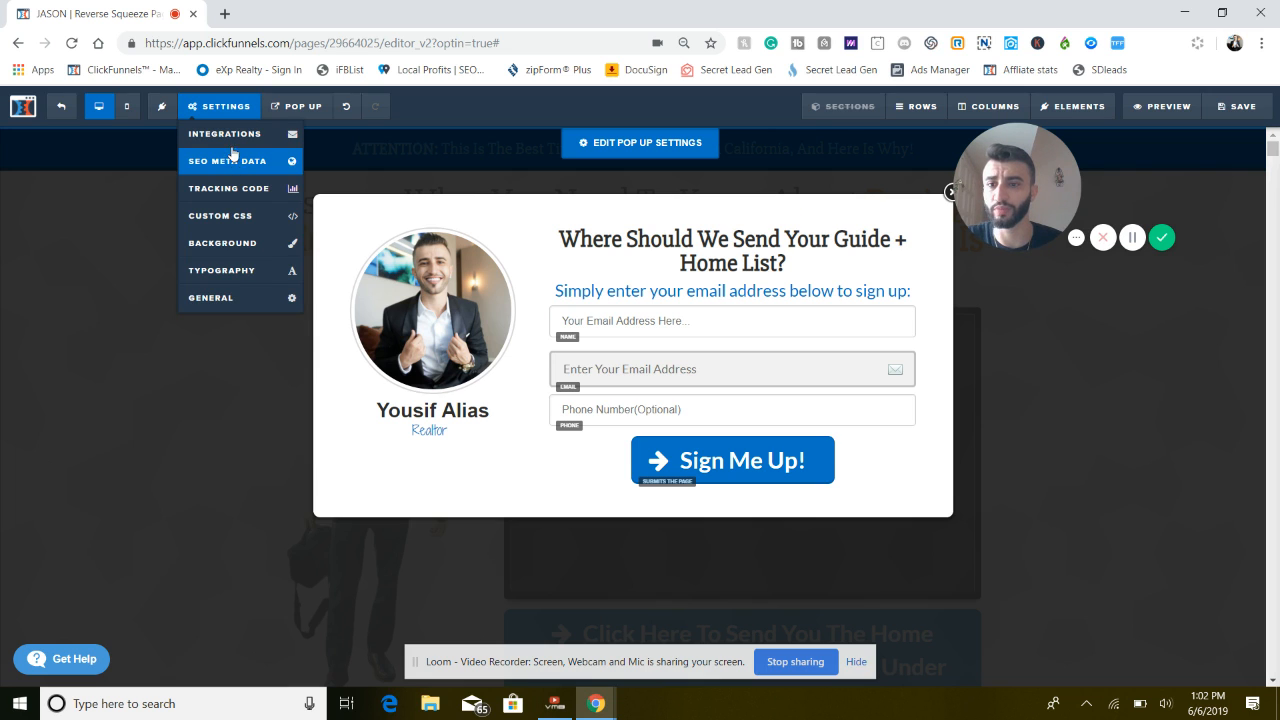
{"action": "left_click", "coordinate": [230, 137]}
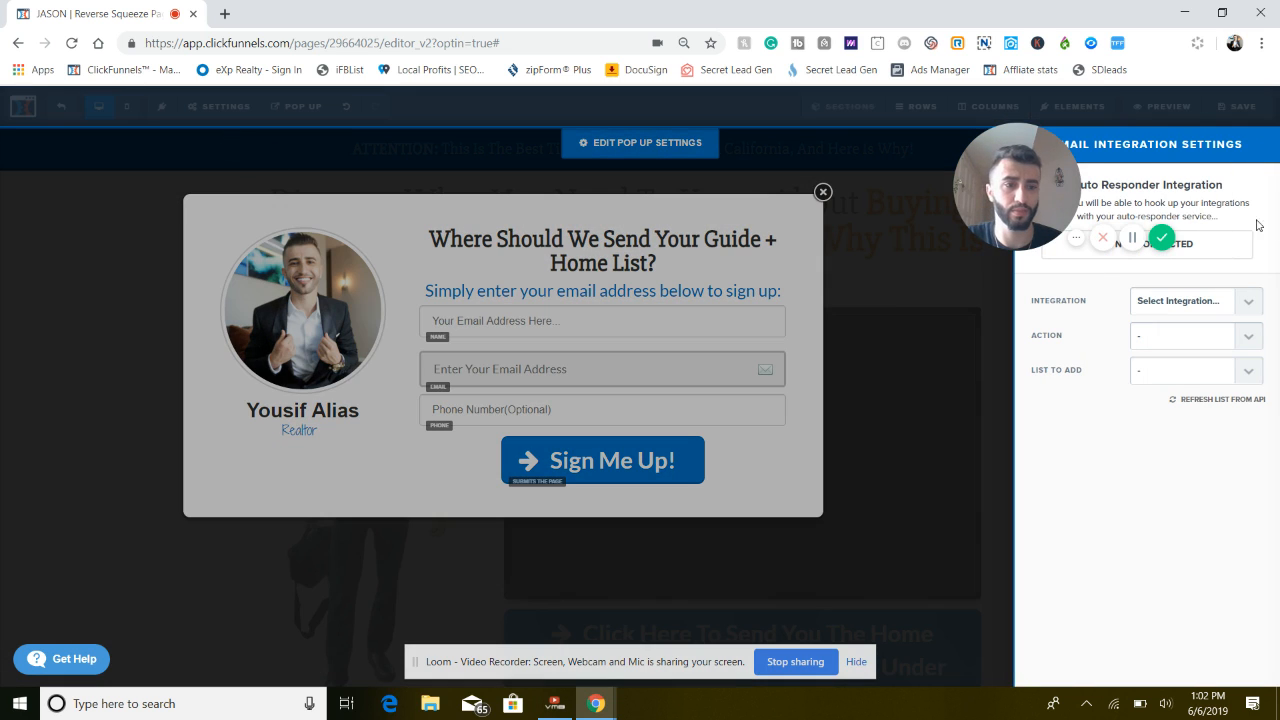
{"action": "left_click", "coordinate": [1206, 304]}
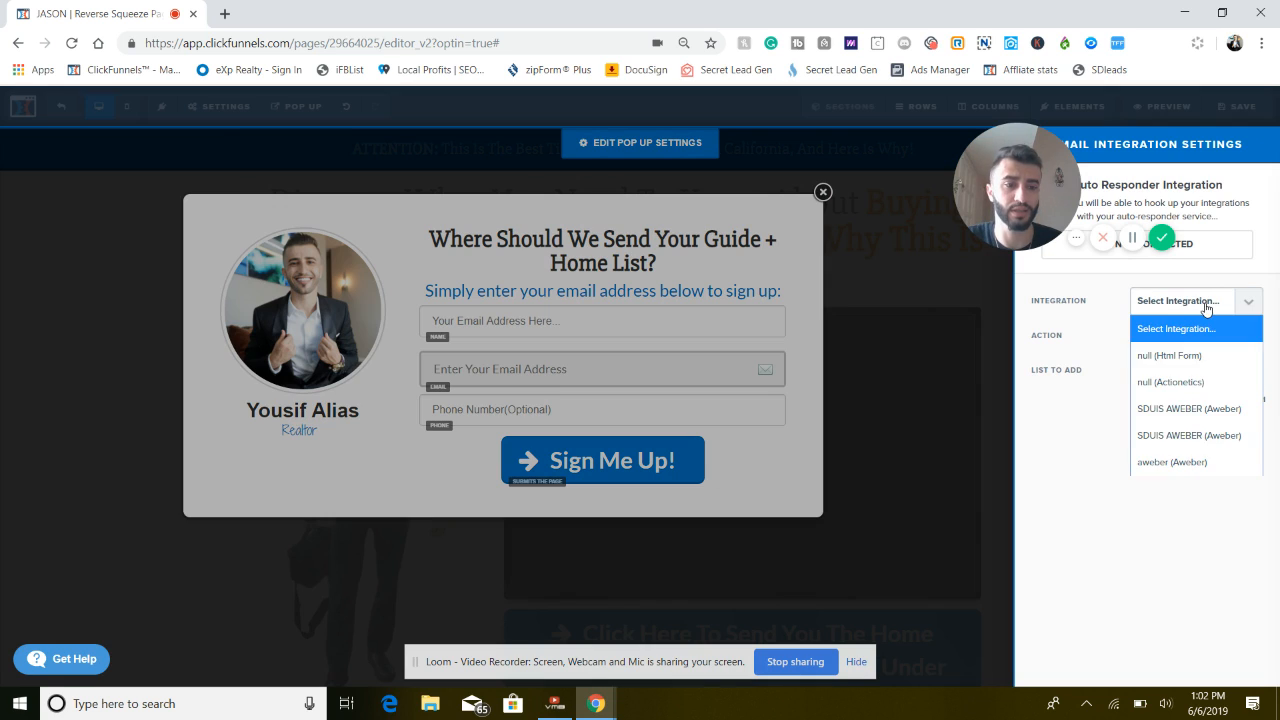
{"action": "left_click", "coordinate": [1180, 461]}
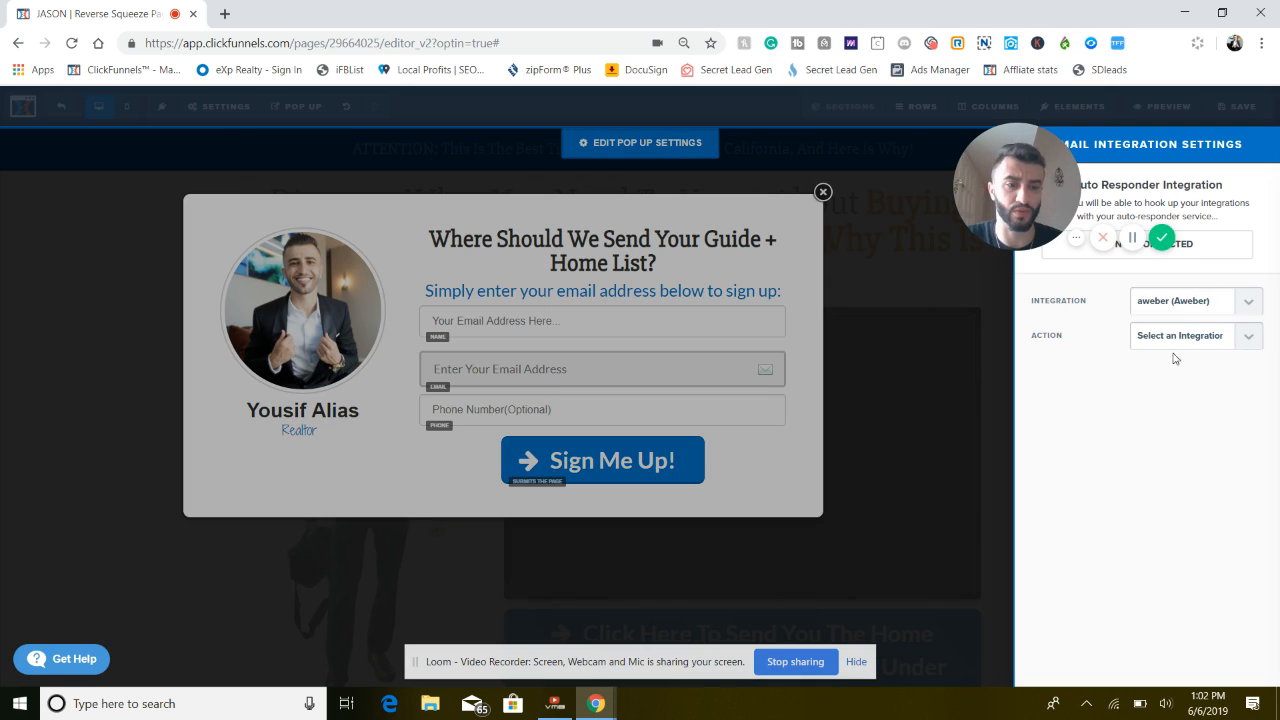
{"action": "left_click", "coordinate": [1166, 349]}
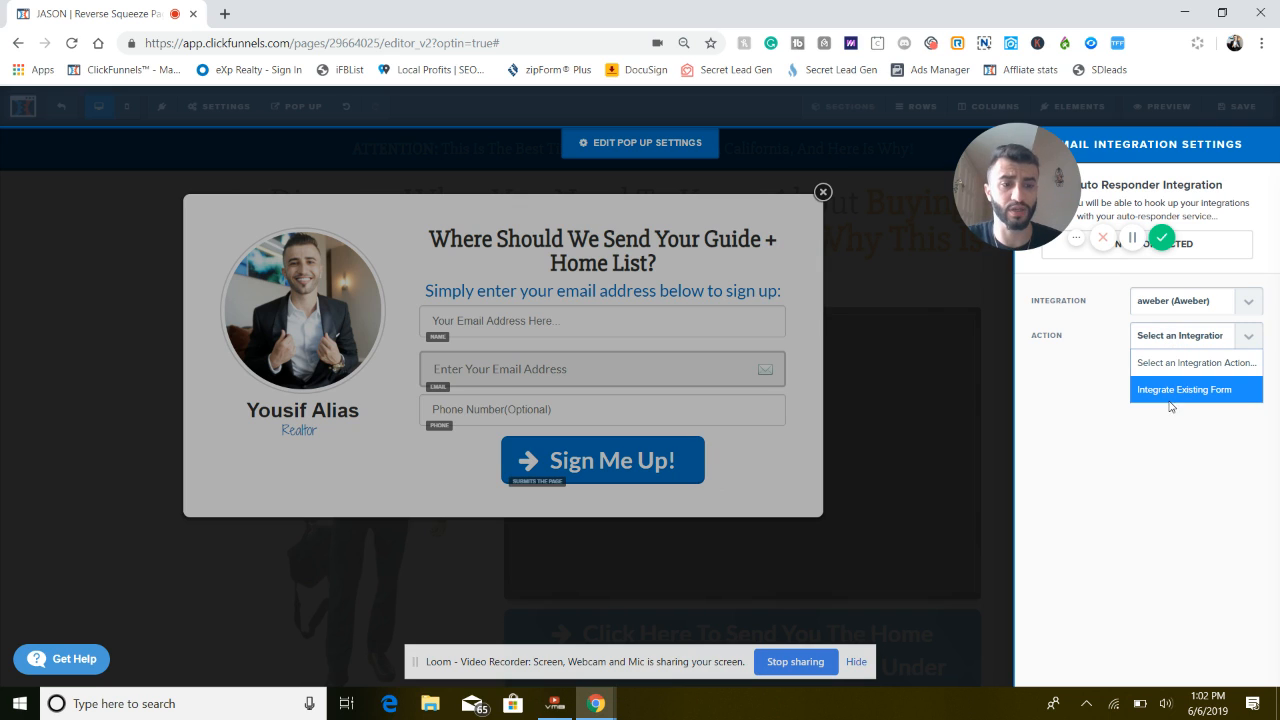
{"action": "left_click", "coordinate": [1166, 392]}
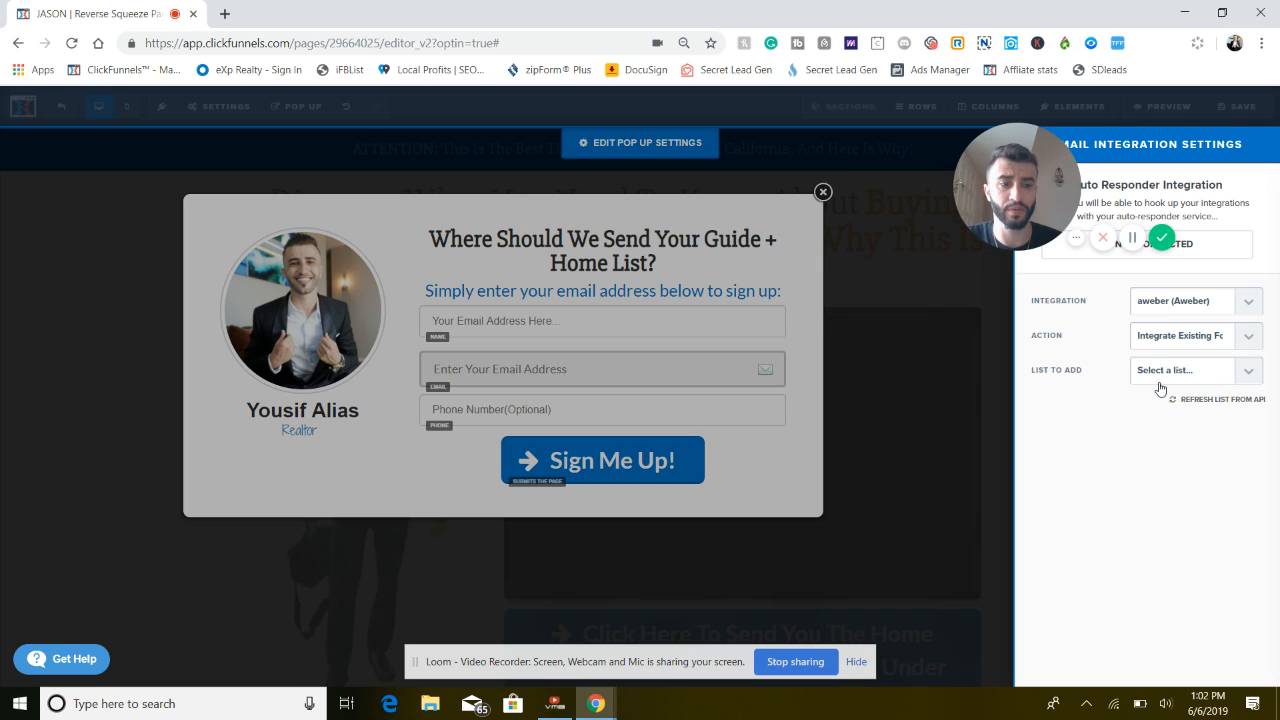
{"action": "left_click", "coordinate": [1160, 380]}
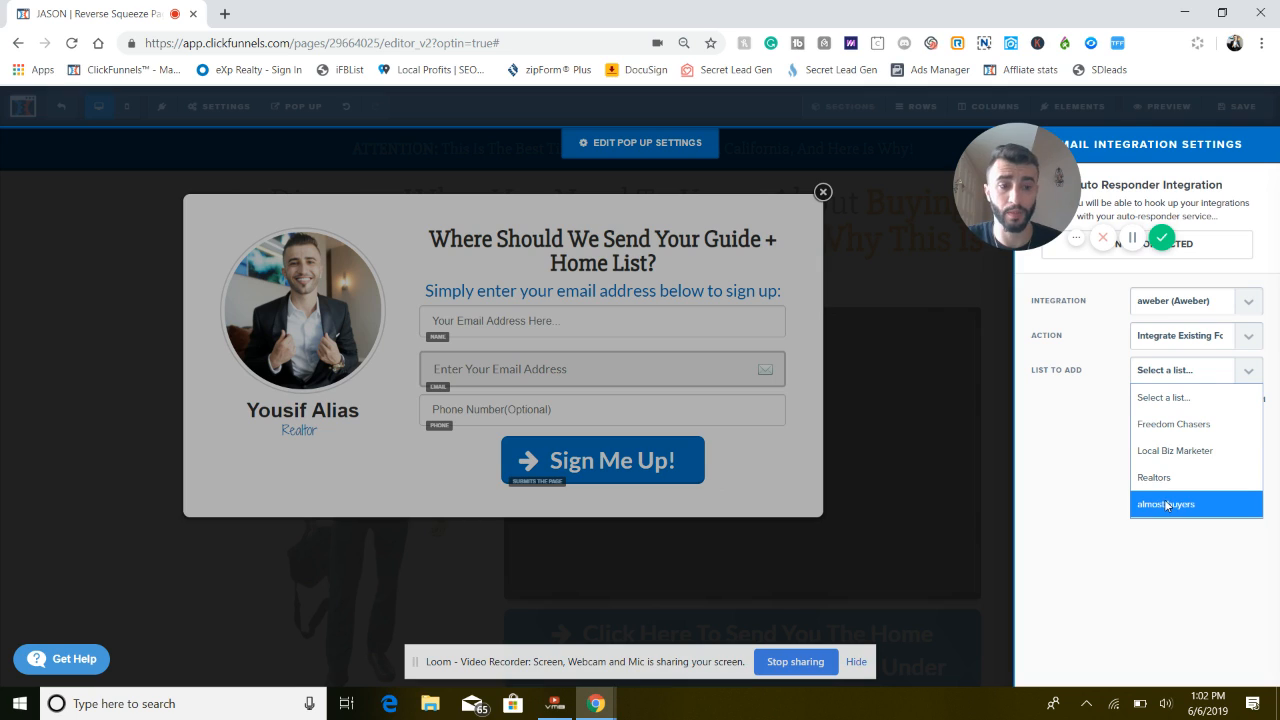
{"action": "left_click", "coordinate": [1160, 477]}
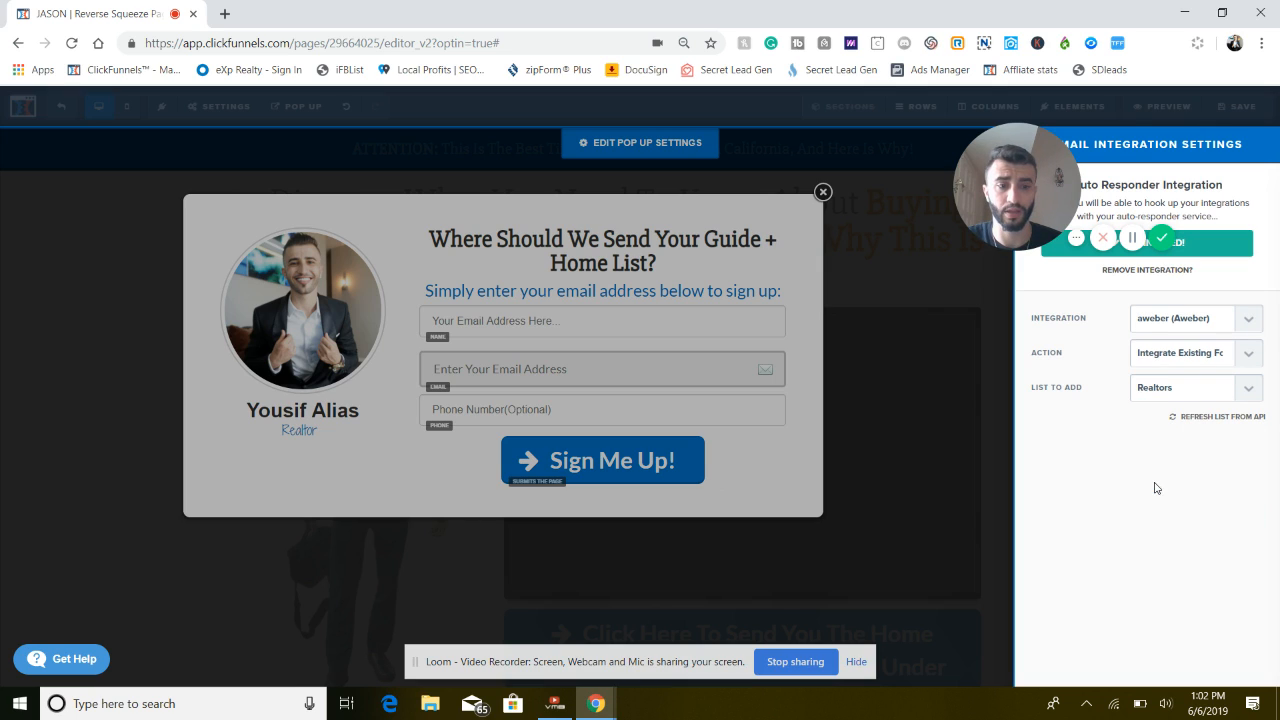
{"action": "left_click", "coordinate": [961, 416]}
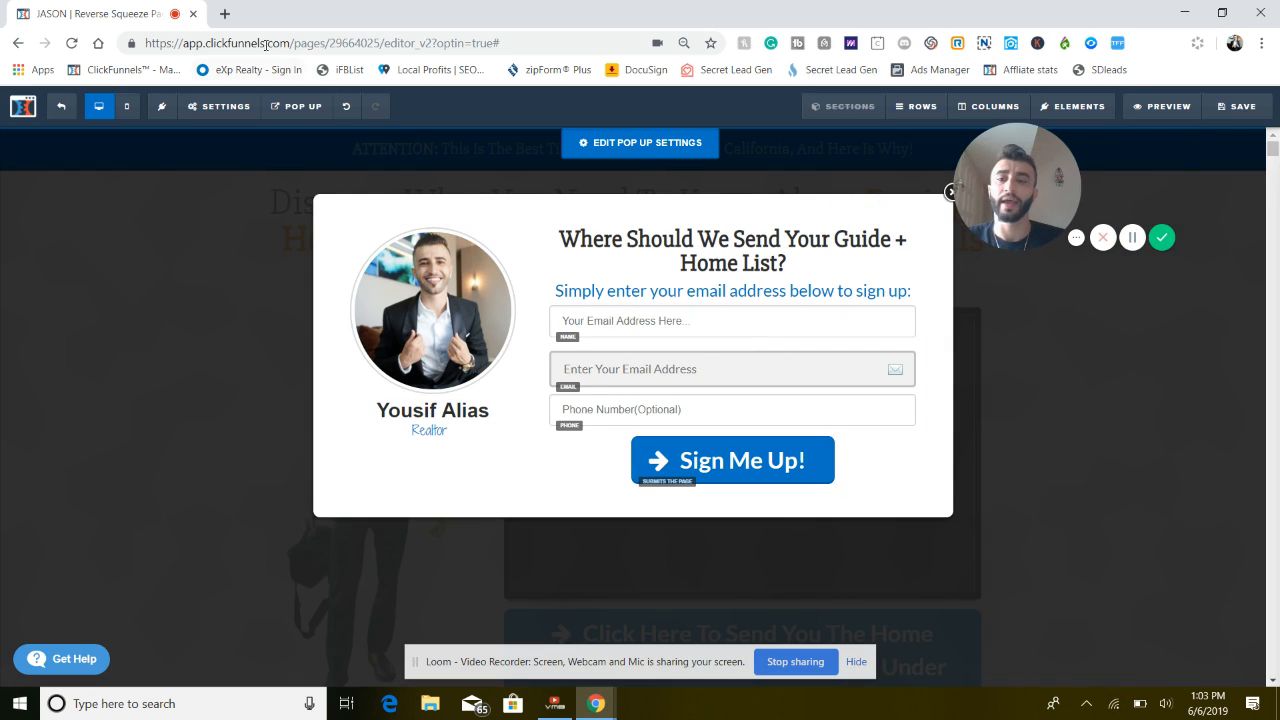
Open leadowl.com in a new browser tab and examine its home page for how the lead app and its integrations work
{"action": "left_click", "coordinate": [225, 14]}
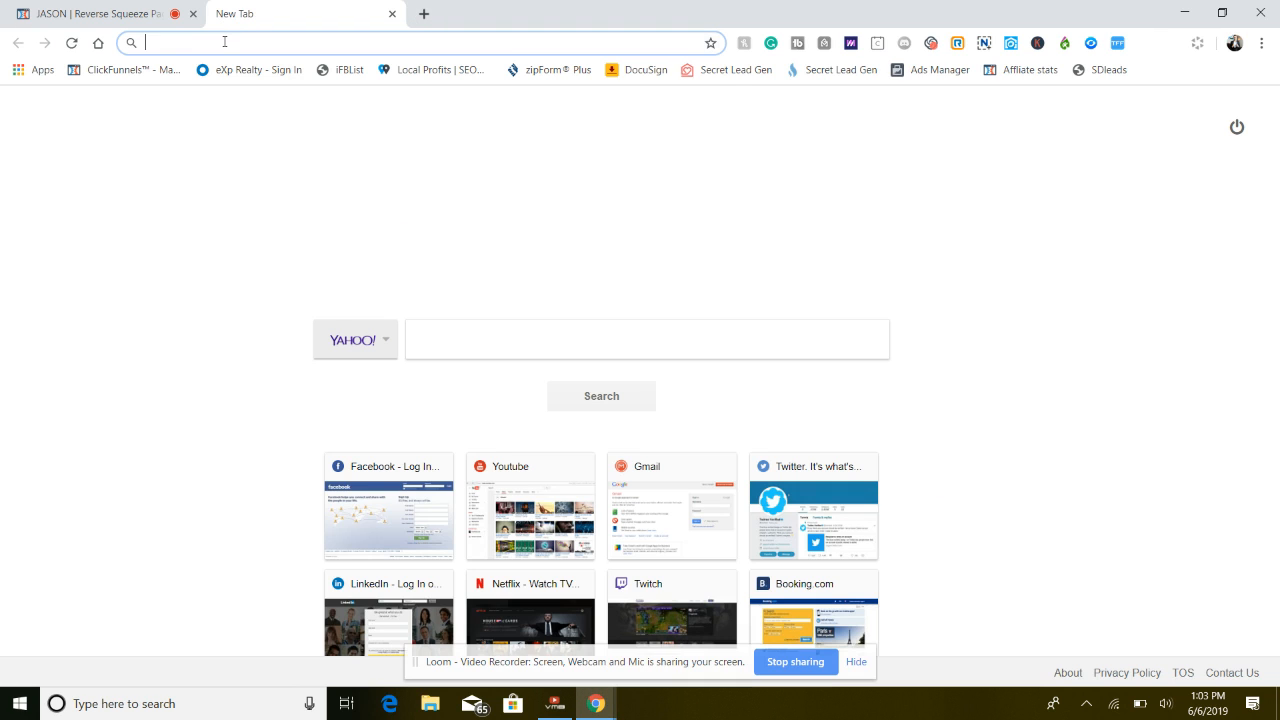
{"action": "type", "text": "lead"}
{"action": "key", "text": "Return"}
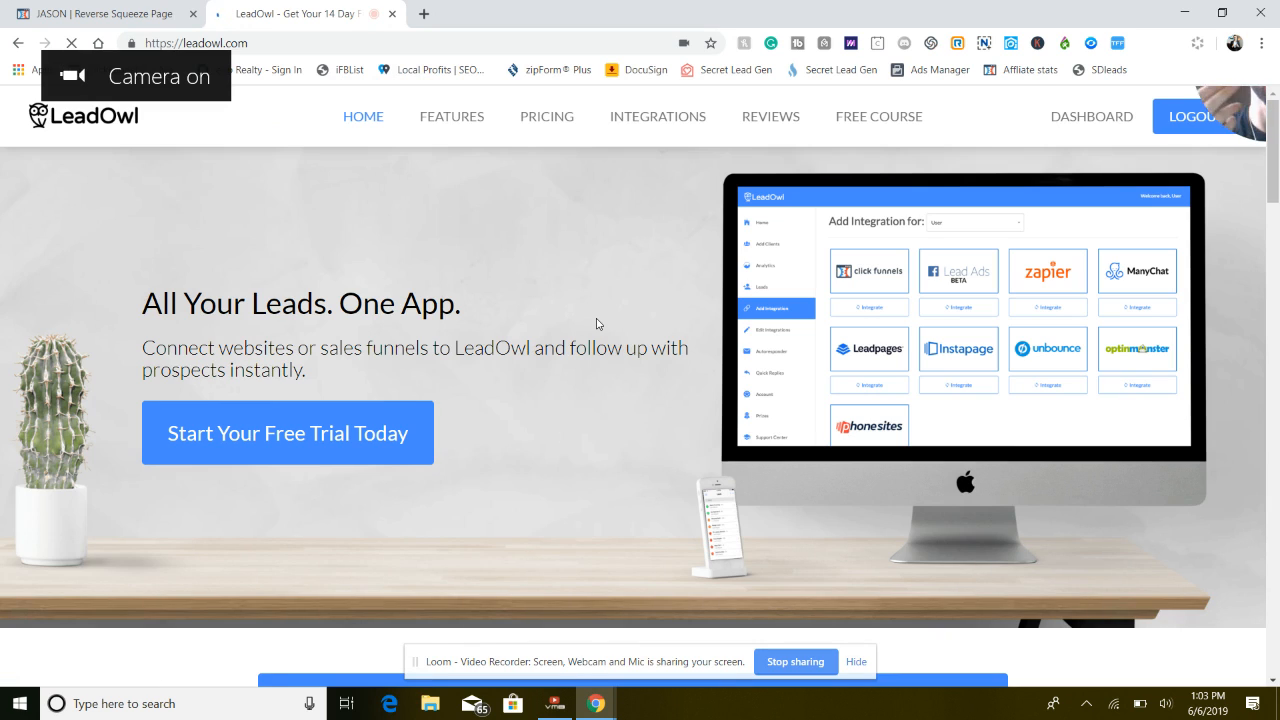
{"action": "left_click_drag", "start_coordinate": [1227, 108], "coordinate": [1011, 217]}
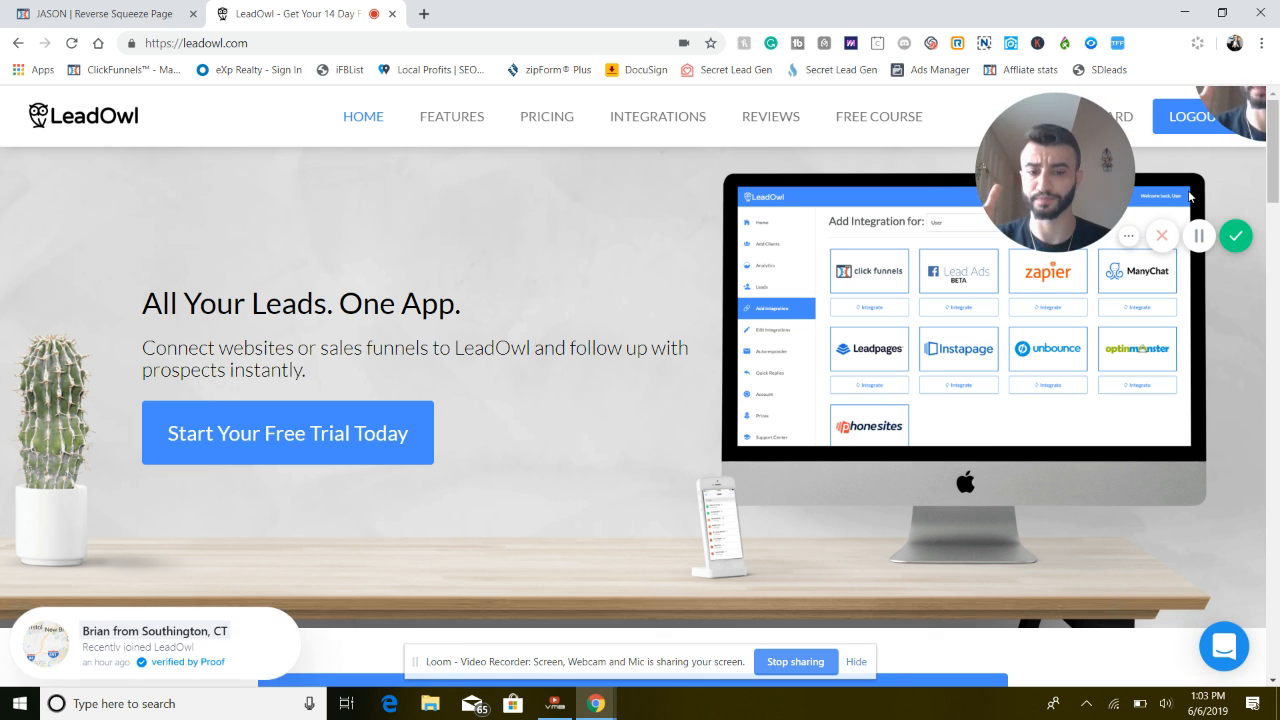
{"action": "scroll", "coordinate": [674, 249], "scroll_direction": "down", "scroll_amount": 8}
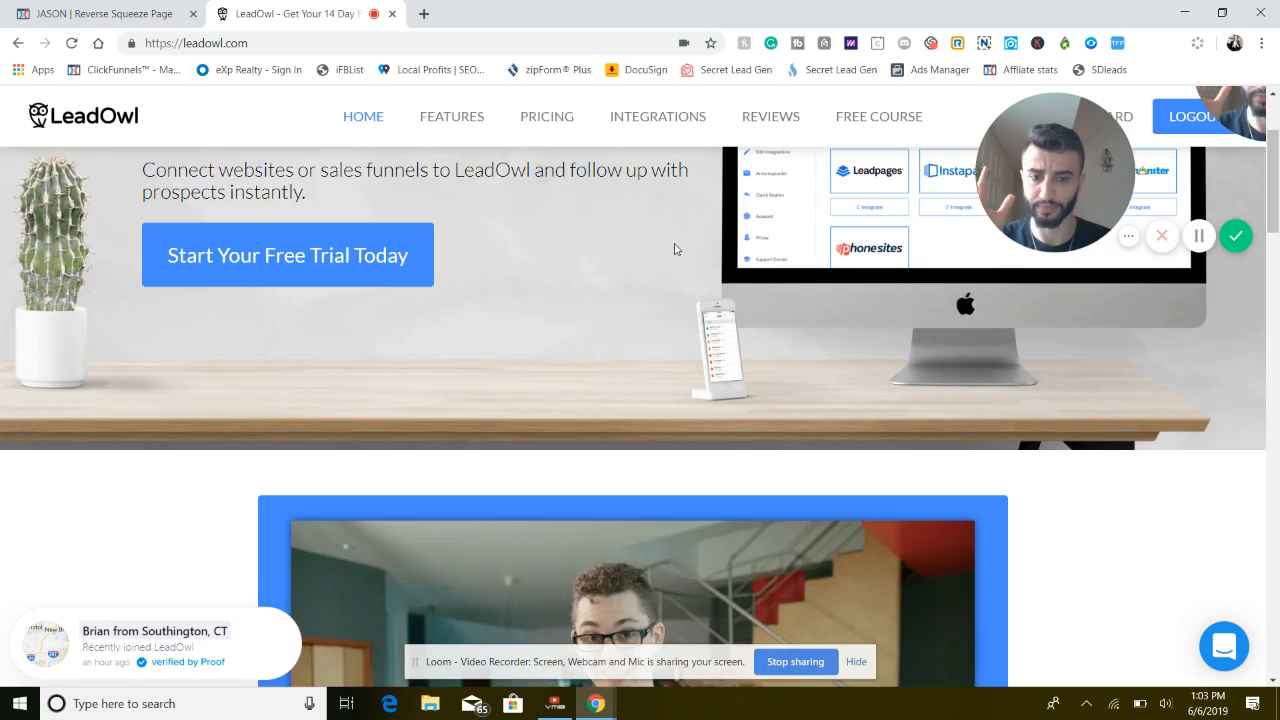
{"action": "scroll", "coordinate": [674, 249], "scroll_direction": "down", "scroll_amount": 4}
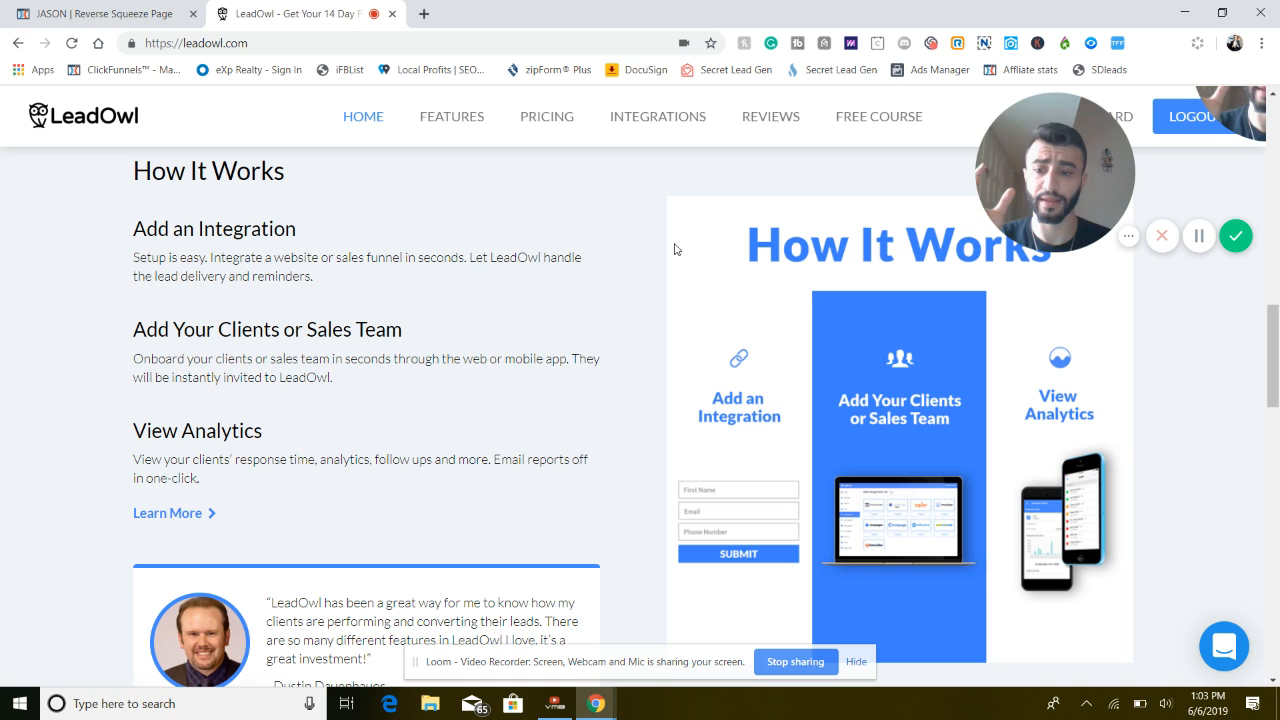
{"action": "scroll", "coordinate": [674, 249], "scroll_direction": "down", "scroll_amount": 5}
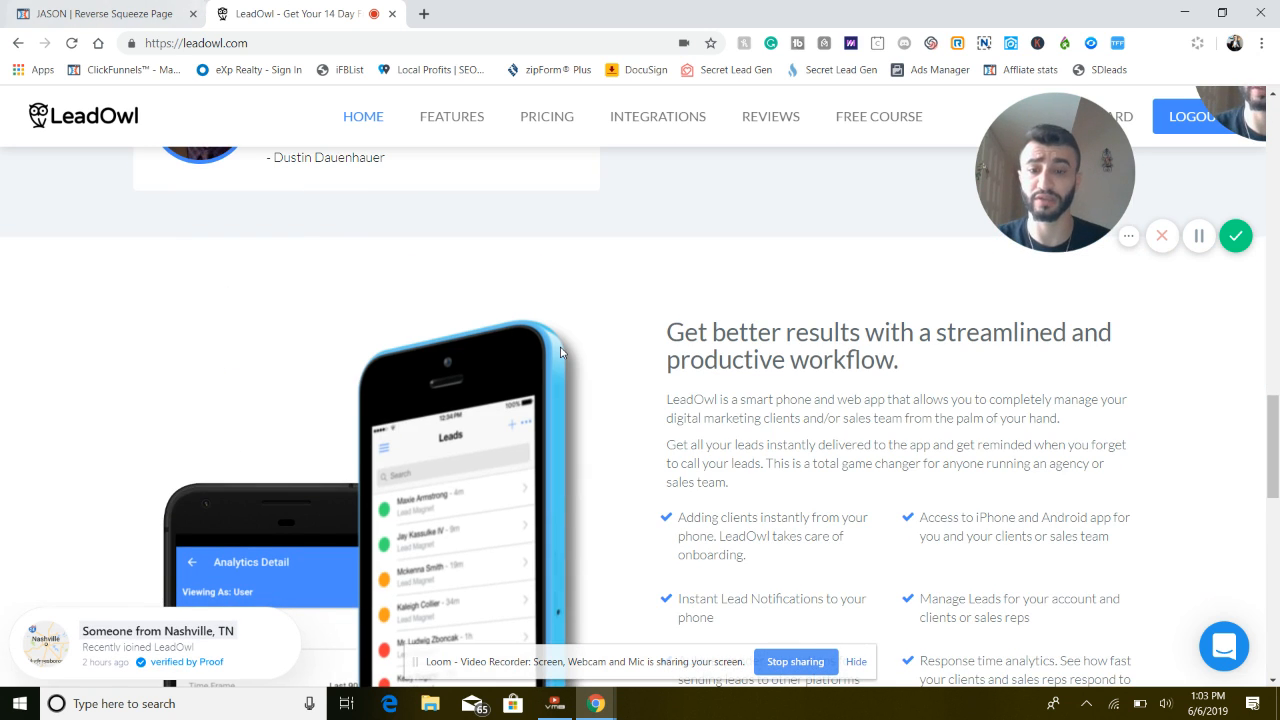
{"action": "scroll", "coordinate": [293, 117], "scroll_direction": "down", "scroll_amount": 6}
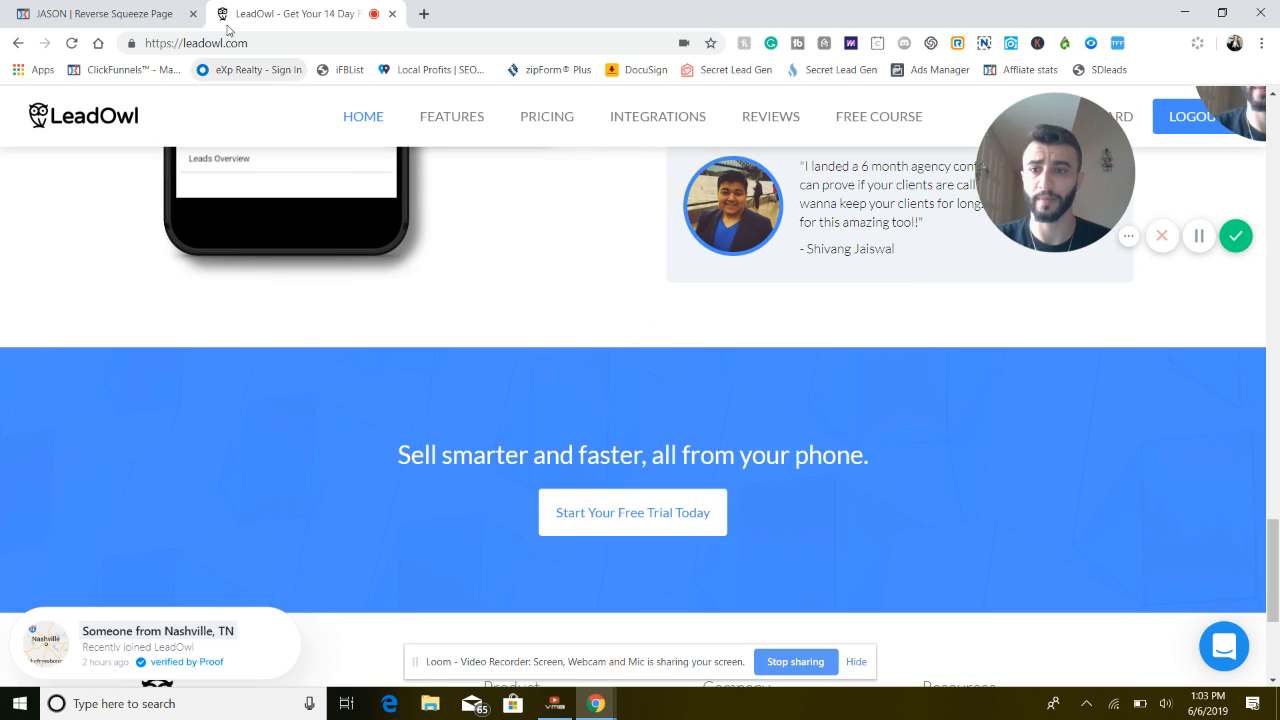
Switch back to the ClickFunnels editor, close the opt-in pop-up and save the page
{"action": "left_click", "coordinate": [133, 6]}
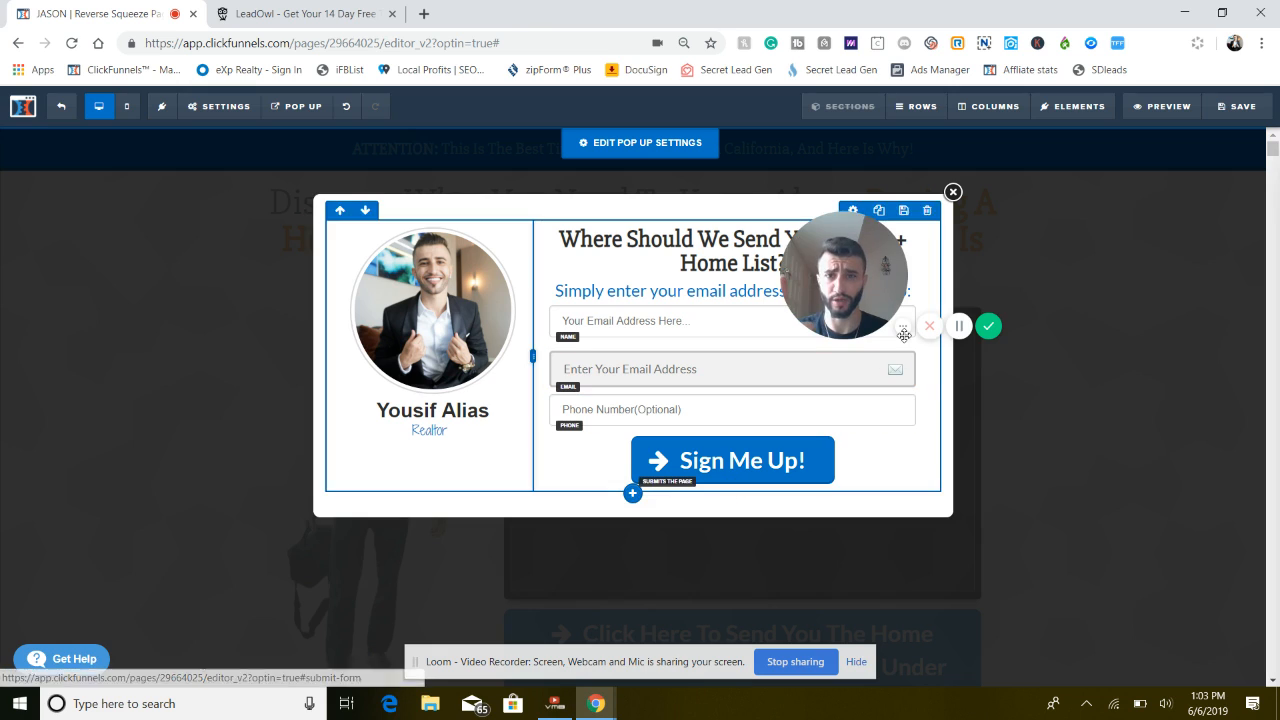
{"action": "left_click_drag", "start_coordinate": [901, 283], "coordinate": [1082, 241]}
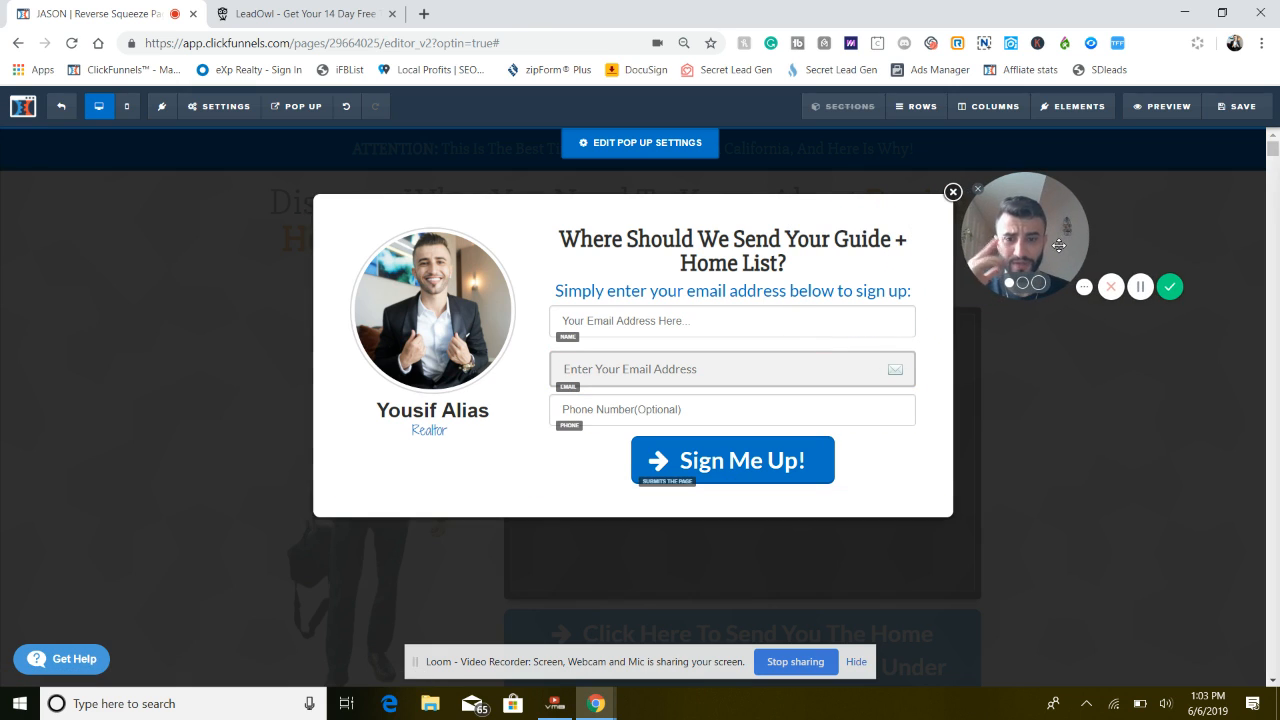
{"action": "left_click", "coordinate": [998, 384]}
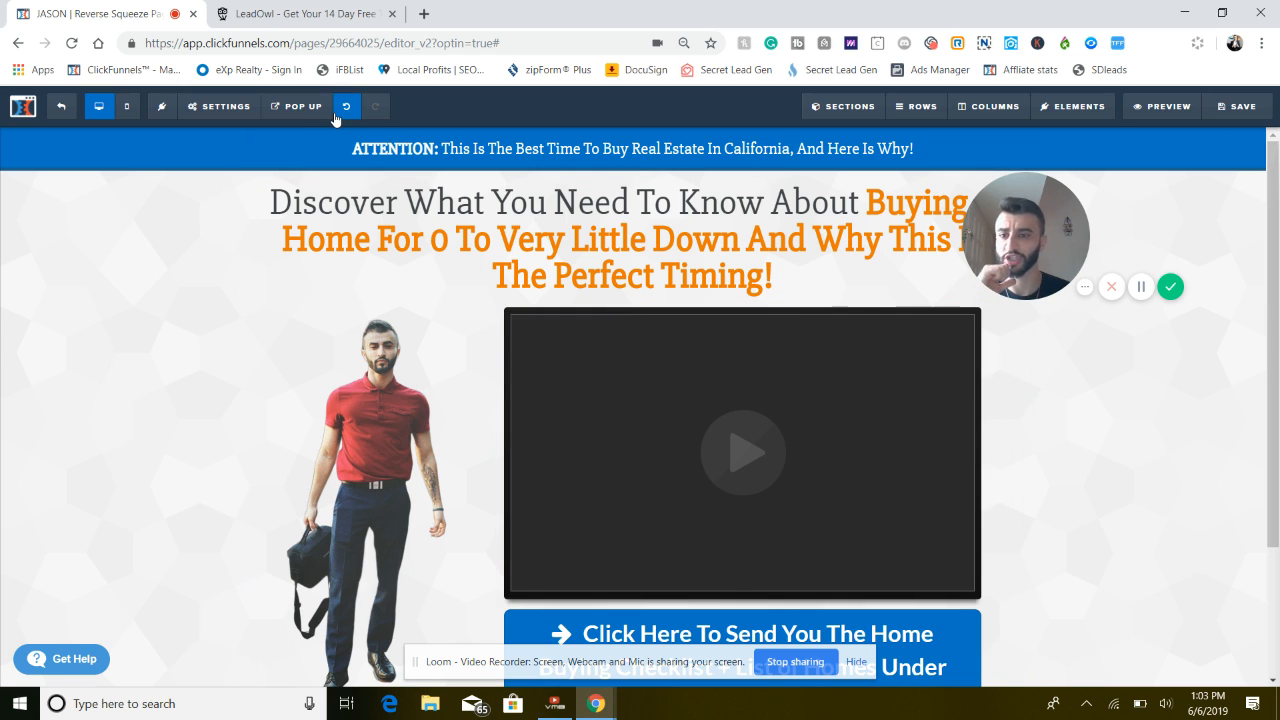
{"action": "left_click", "coordinate": [1215, 107]}
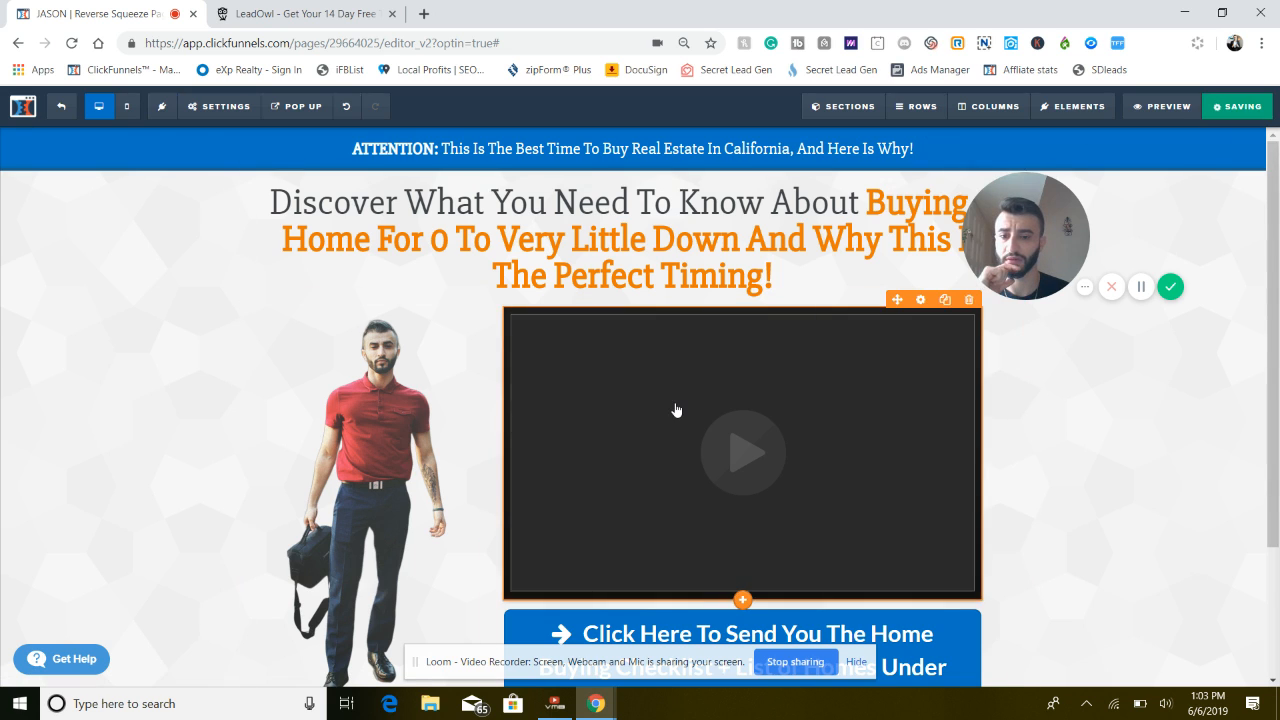
Leave the page editor for the funnel's step overview and open the Thank You Page step
{"action": "scroll", "coordinate": [674, 409], "scroll_direction": "down", "scroll_amount": 2}
{"action": "left_click", "coordinate": [56, 114]}
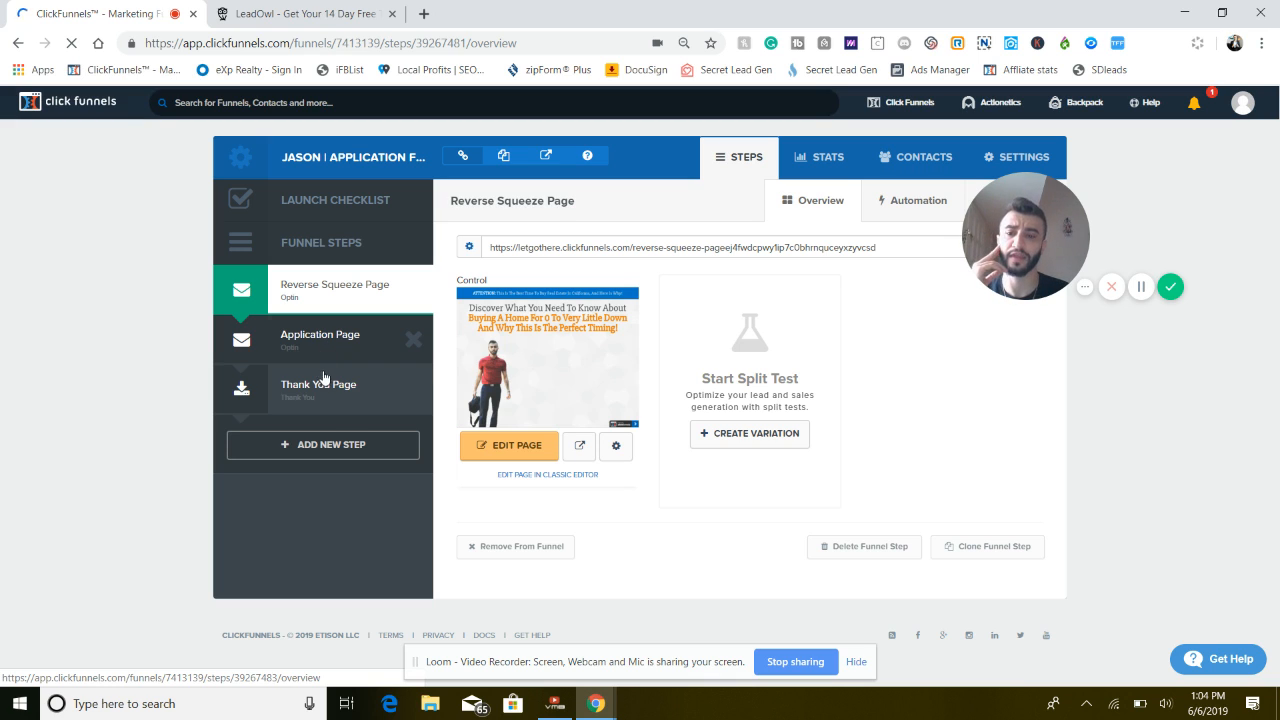
{"action": "left_click", "coordinate": [325, 390]}
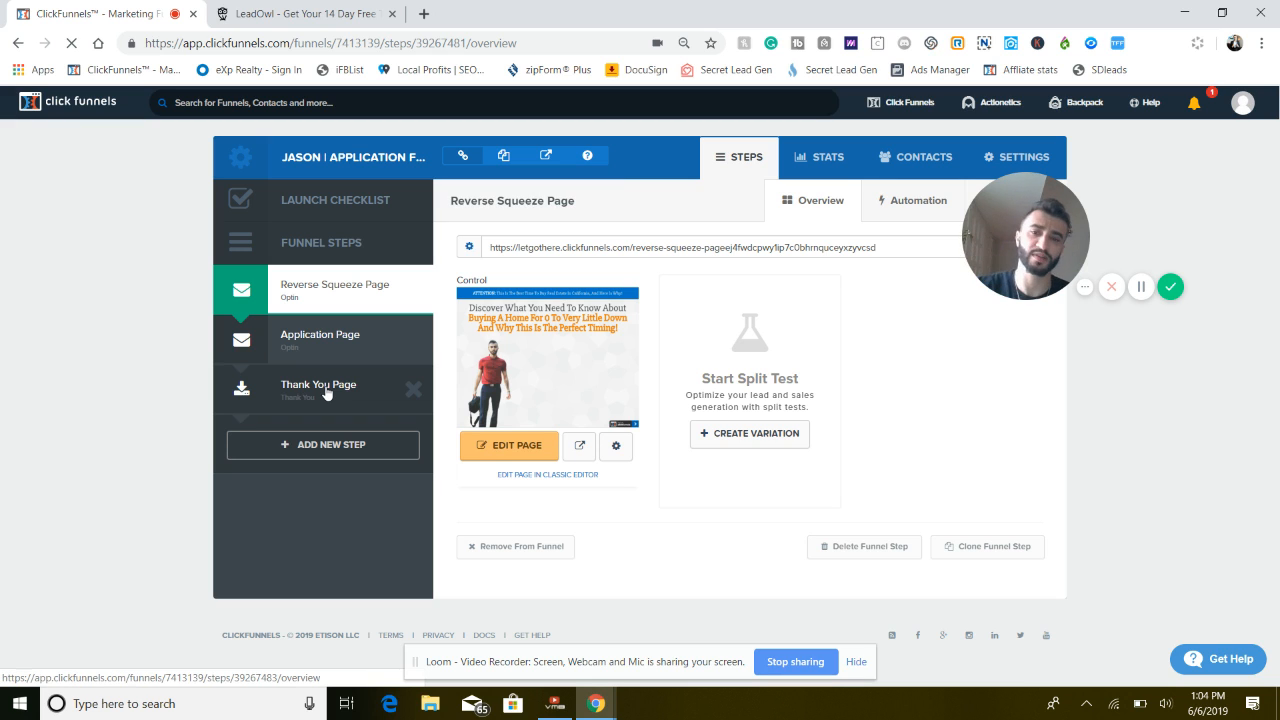